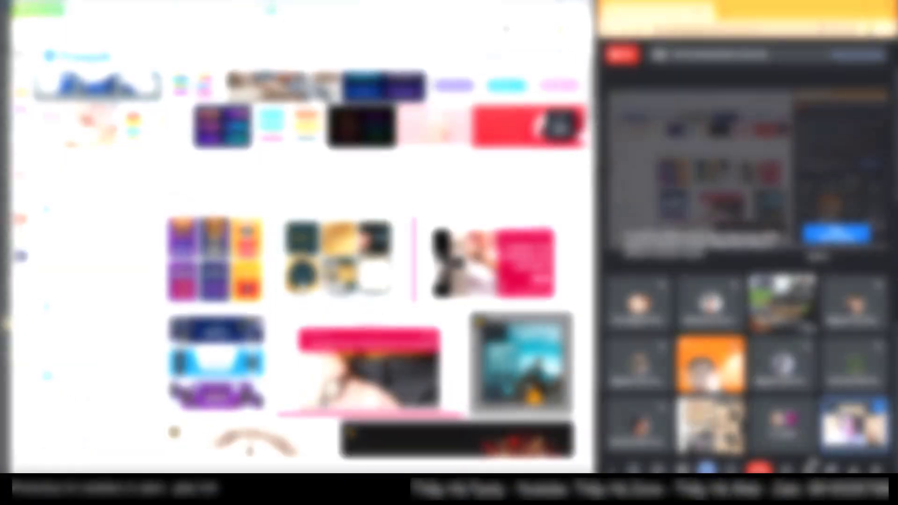
Search Freepik for 'mockup bottle' and run the 'mockup bottles wine' suggestion
type("mo")
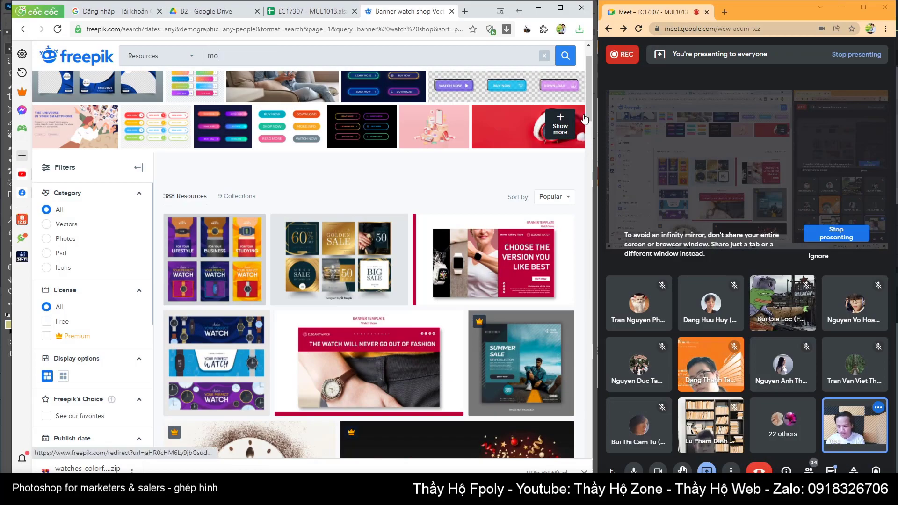
type("ckup")
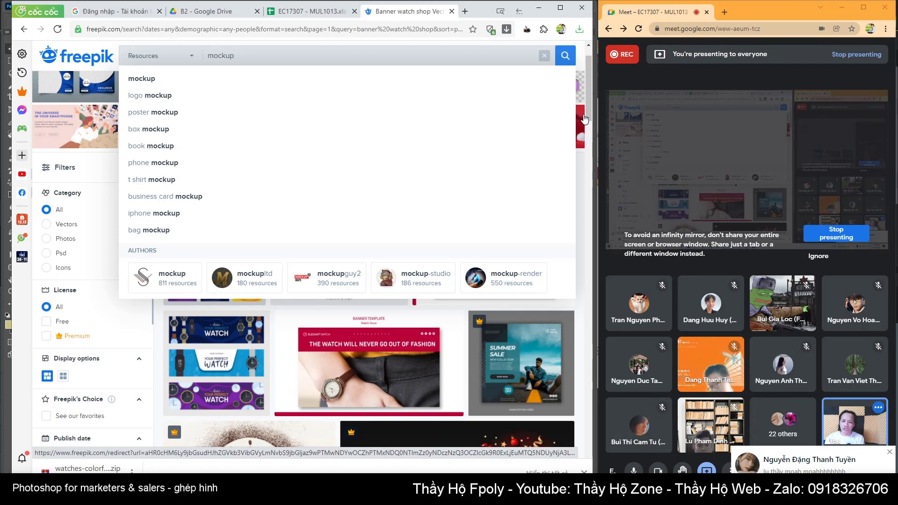
type("bot")
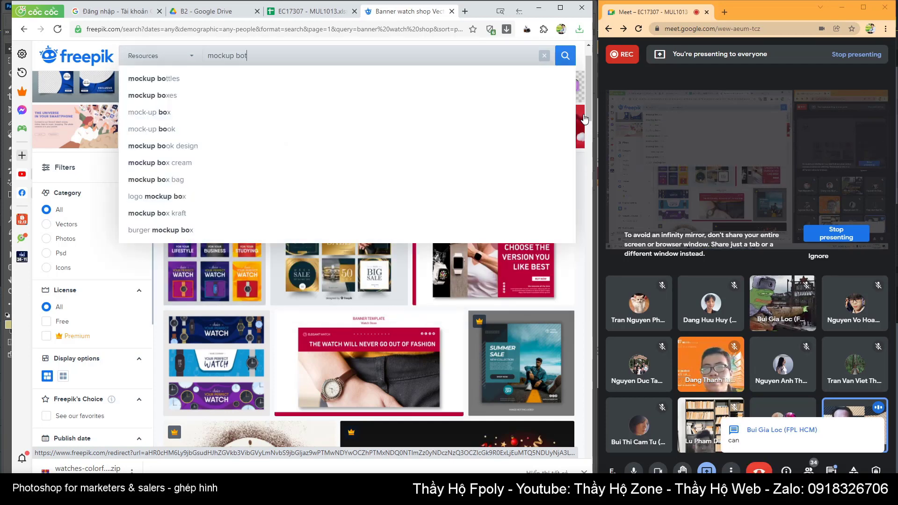
type("tle")
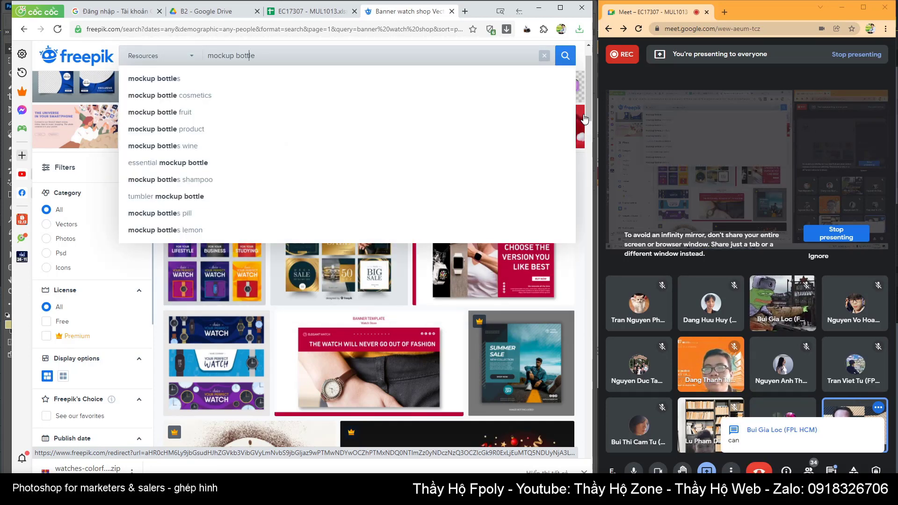
key("Down")
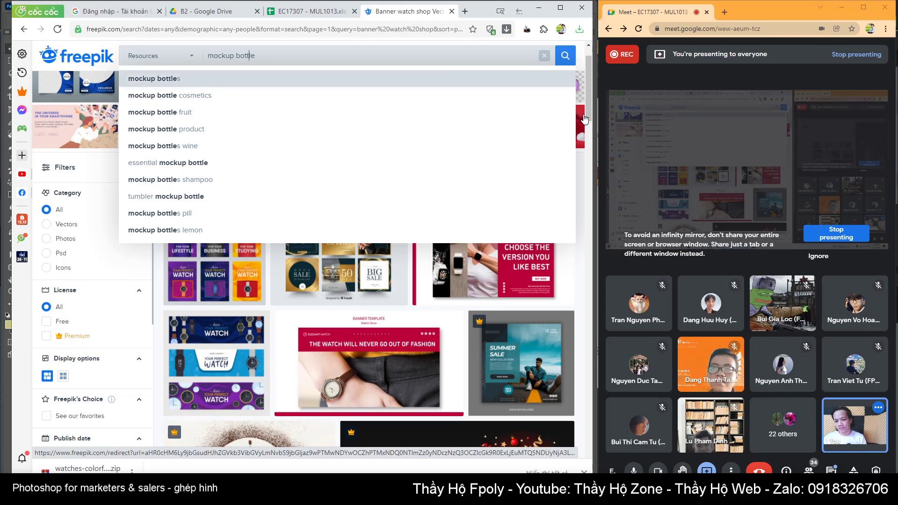
key("Down")
key("Down")
key("Down")
key("Down")
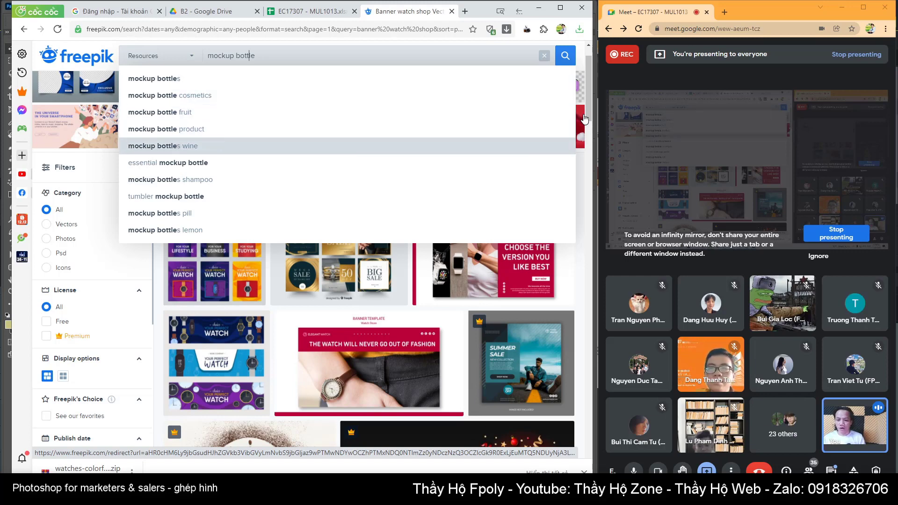
key("Return")
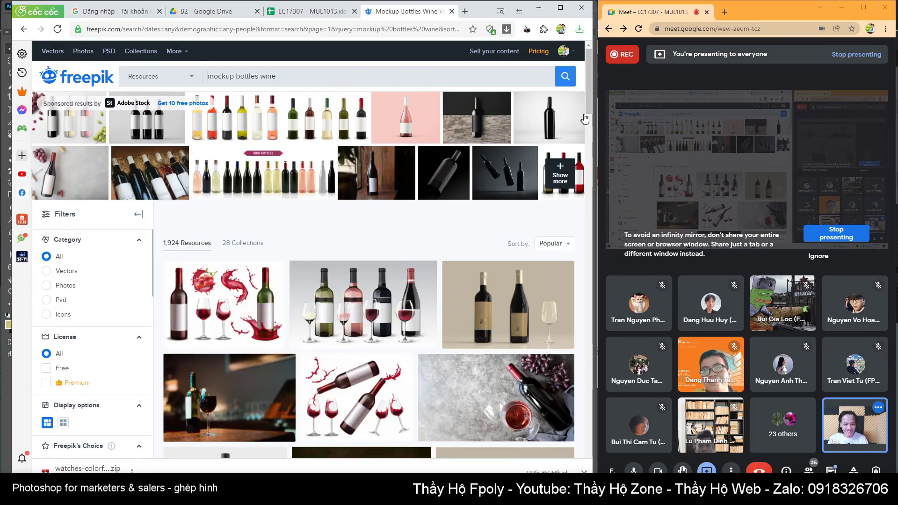
Download the 'Wine bottle mockup' result as a free file
scroll(256, 280, "down", 3)
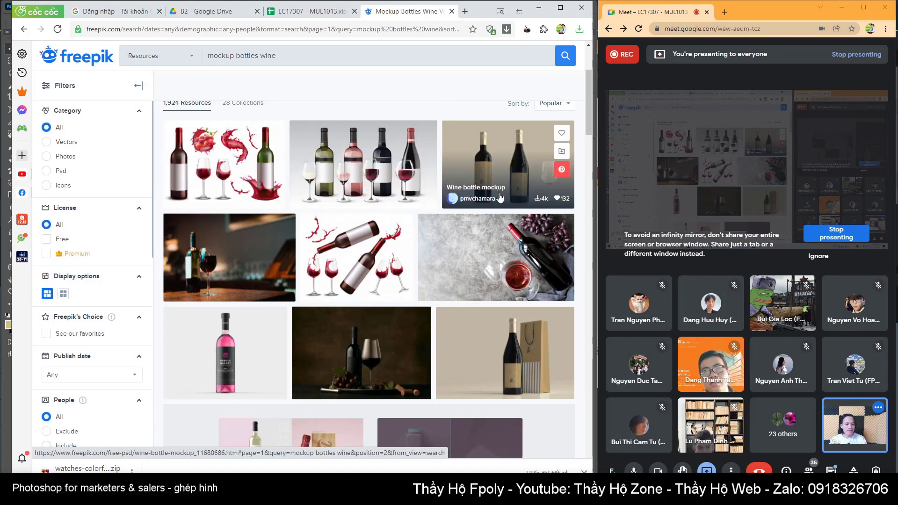
left_click(504, 169)
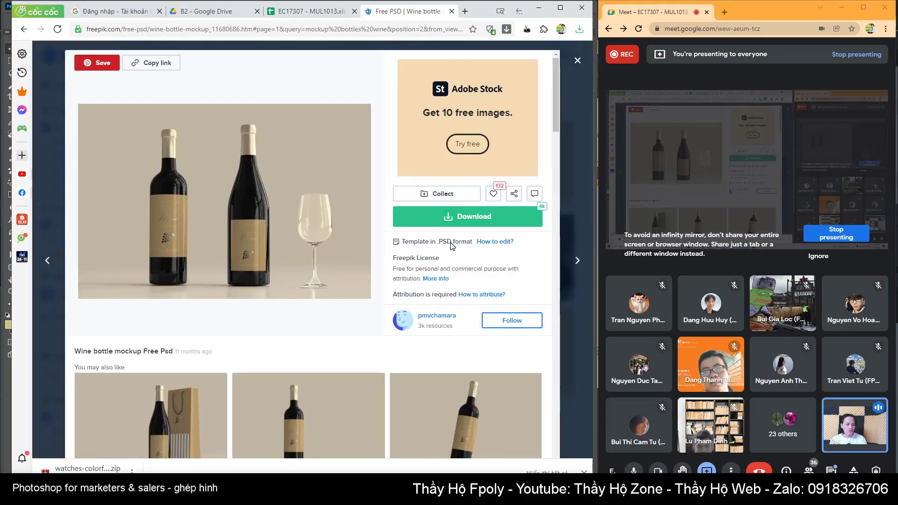
left_click(466, 219)
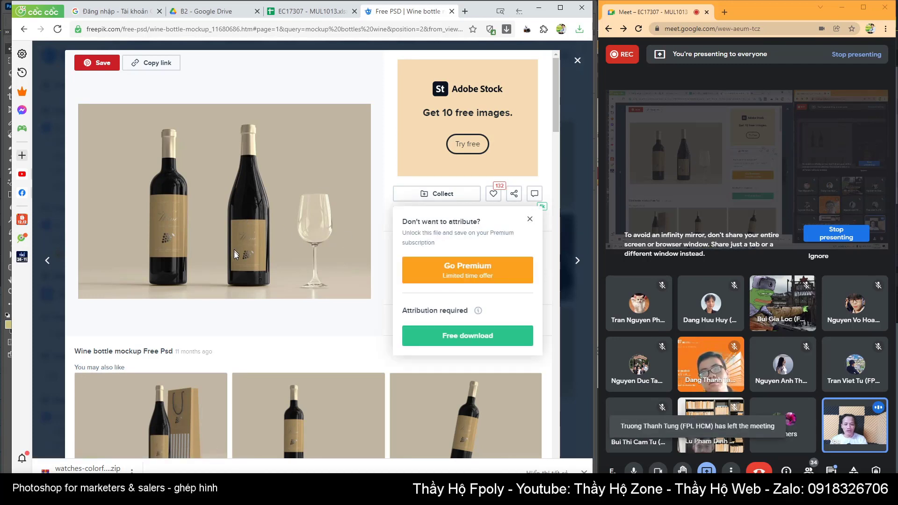
left_click(462, 339)
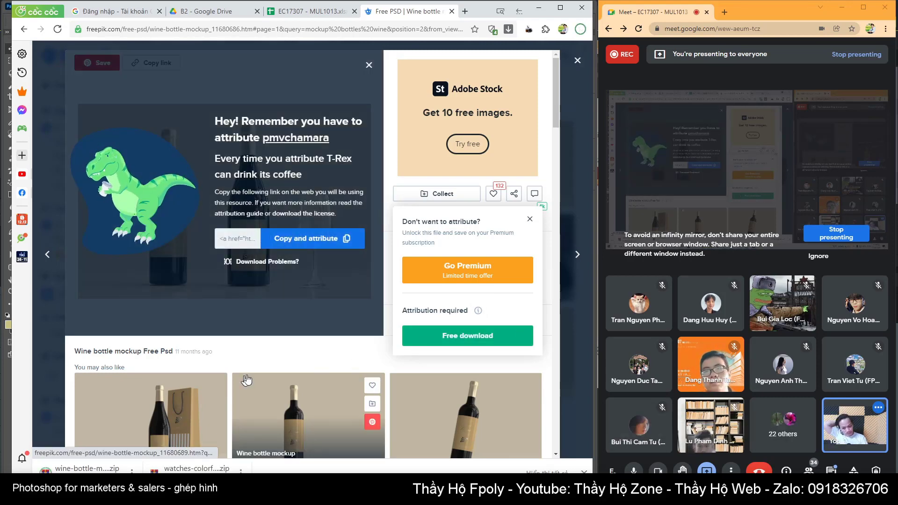
Download 'Wine bottle mockup with bag' for free and show it in its folder
scroll(161, 285, "down", 2)
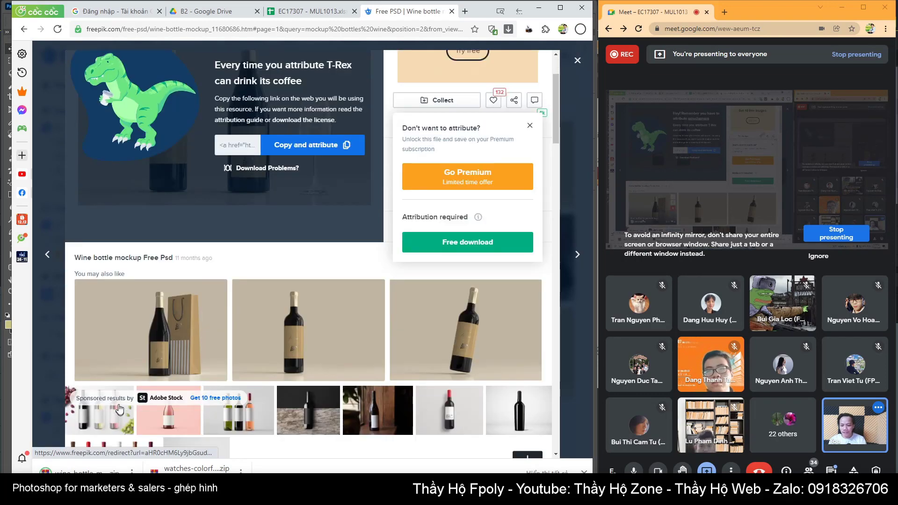
scroll(161, 285, "down", 1)
left_click(161, 285)
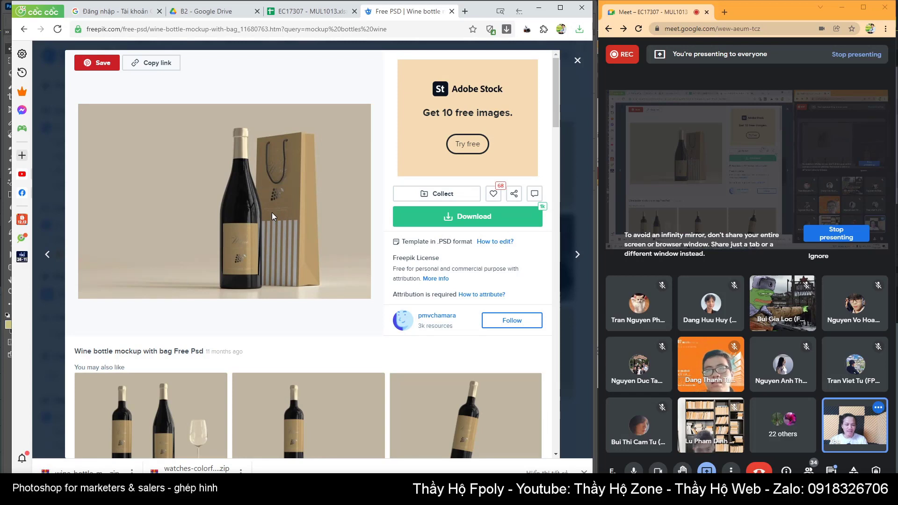
left_click(470, 217)
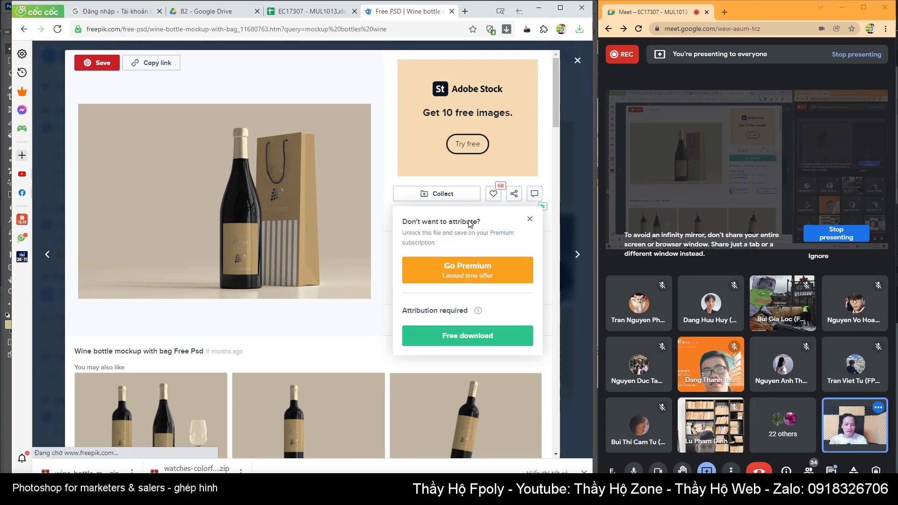
left_click(456, 335)
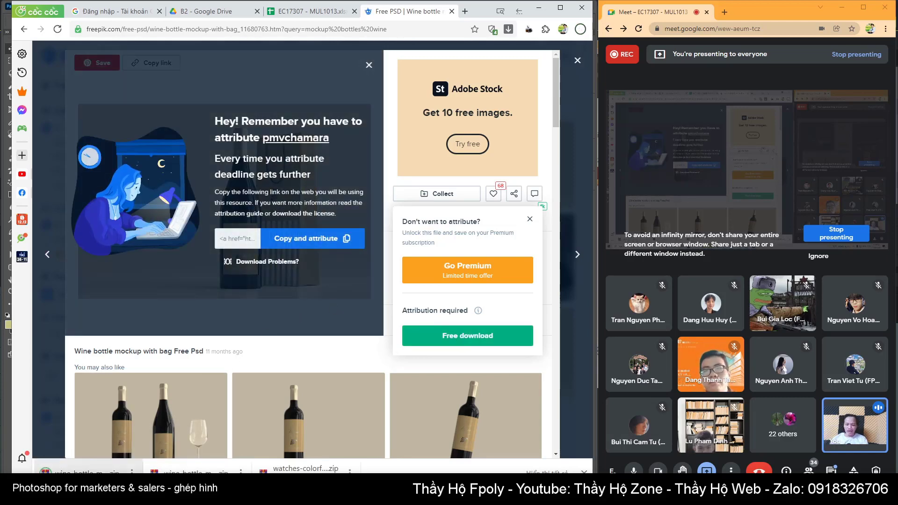
left_click(132, 471)
left_click(159, 431)
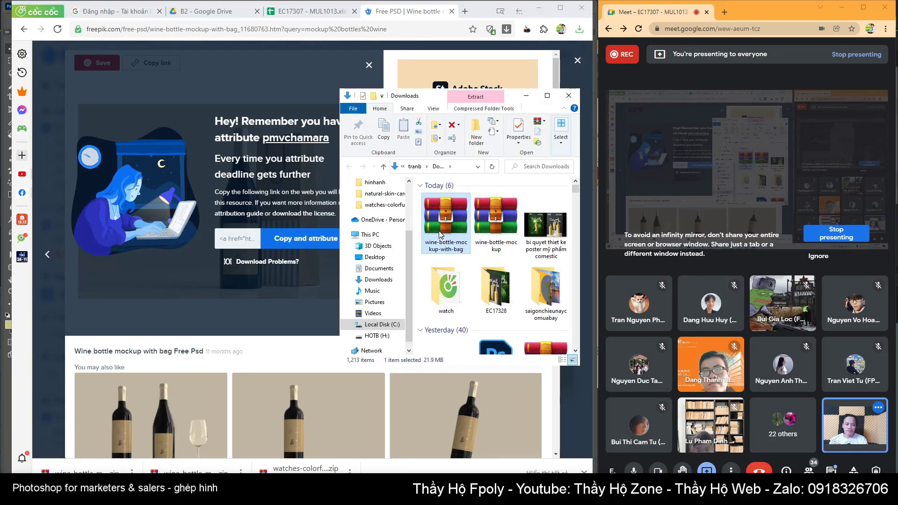
Try renaming the watch folder to EC17307 and dismiss the Folder In Use error
mouse_move(445, 223)
left_click(447, 314)
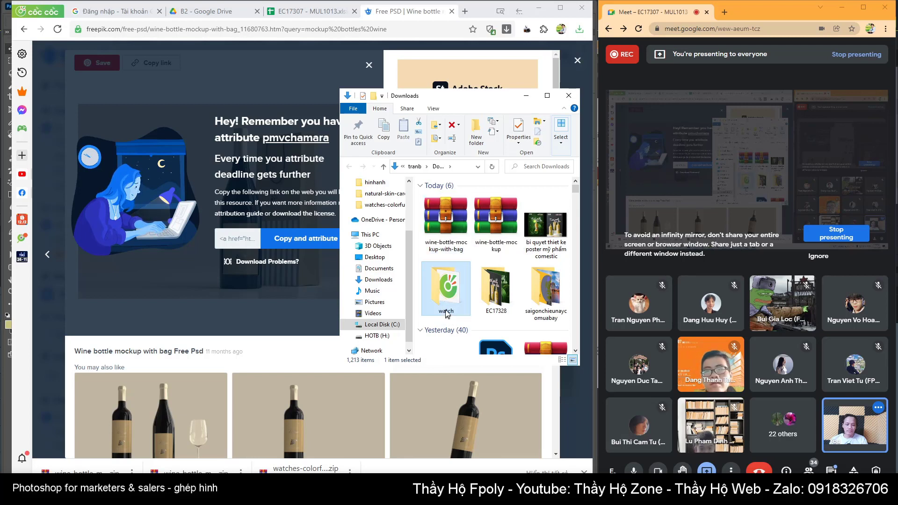
left_click(445, 311)
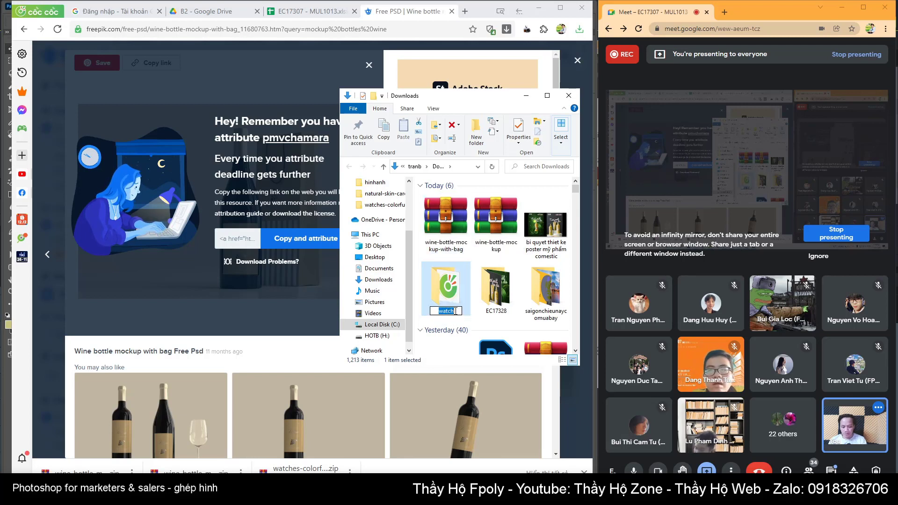
type("EC")
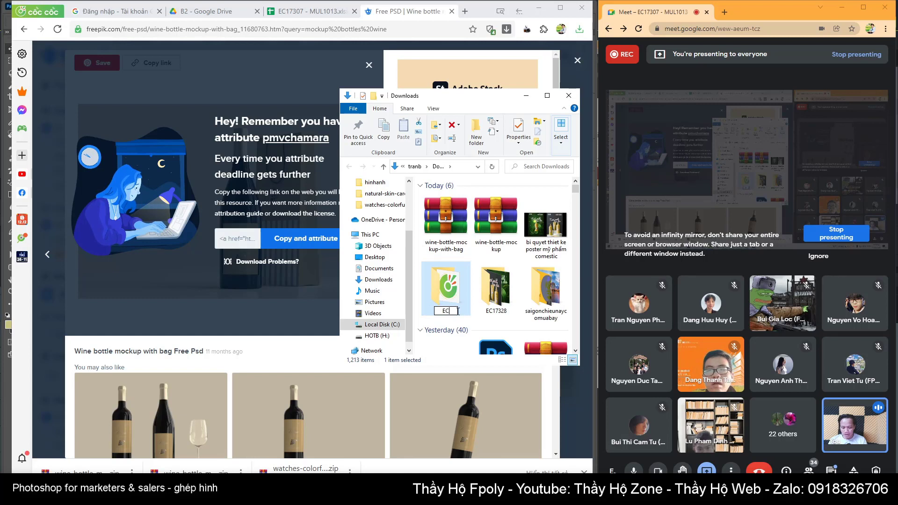
type("173")
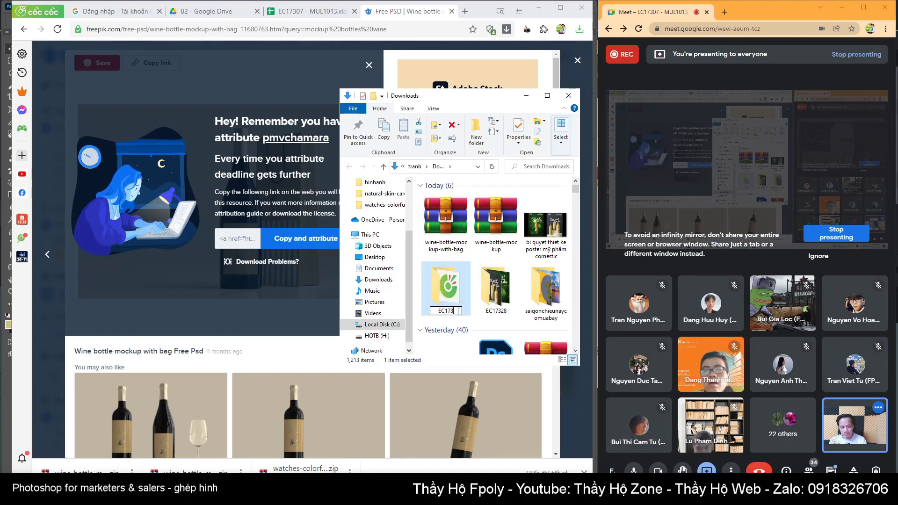
type("07")
key("Return")
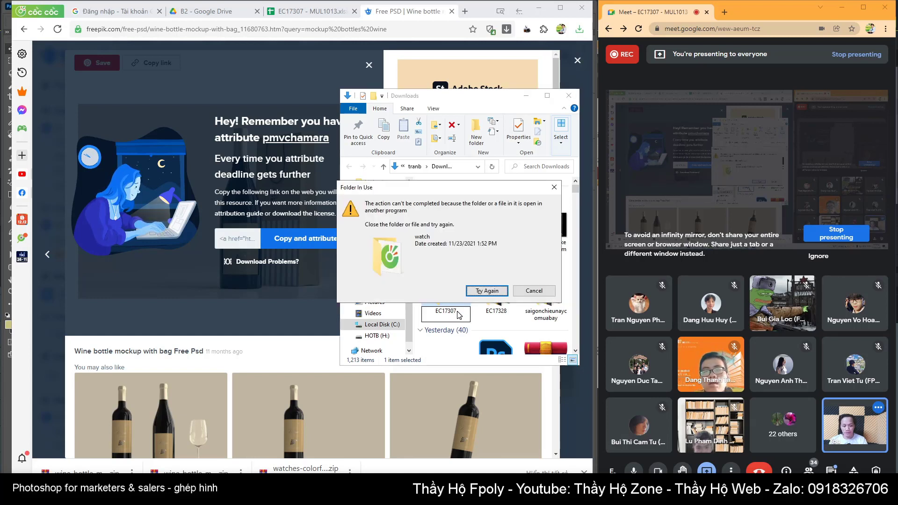
left_click(534, 291)
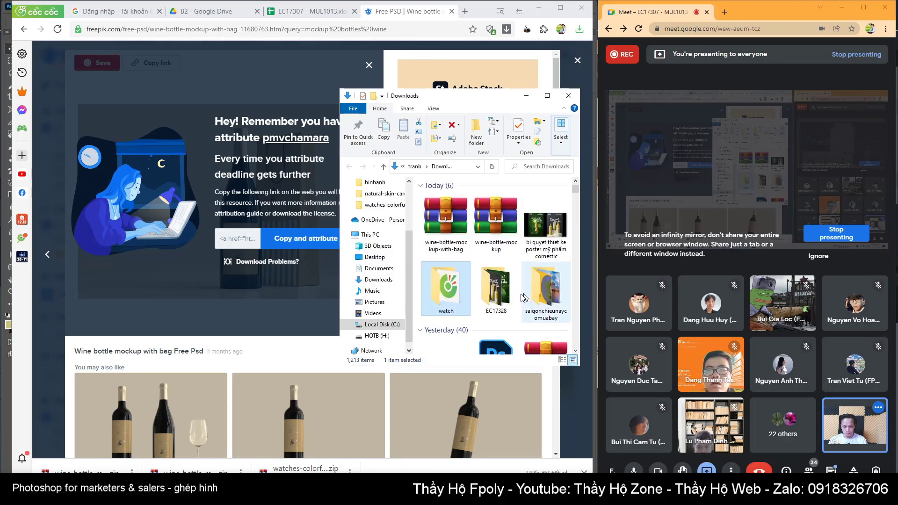
Extract the bottle-with-bag zip into its own folder and switch to Photoshop
right_click(443, 218)
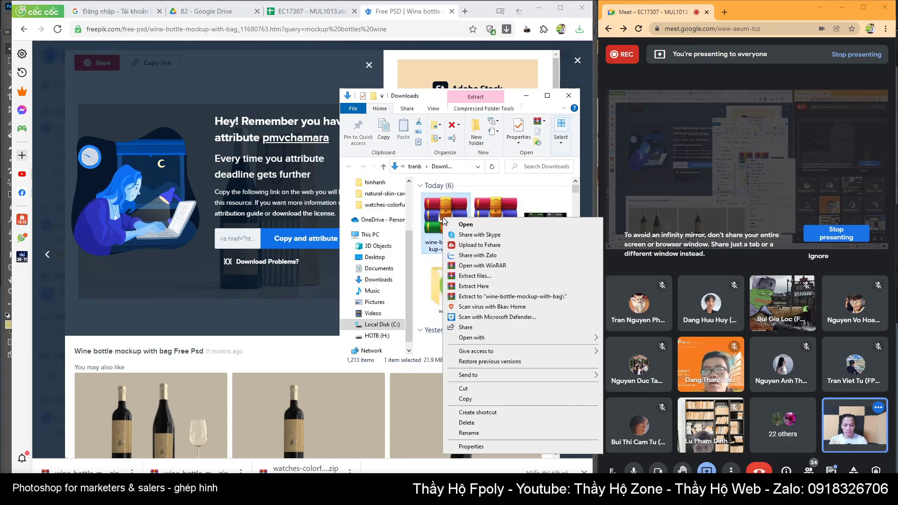
left_click(480, 296)
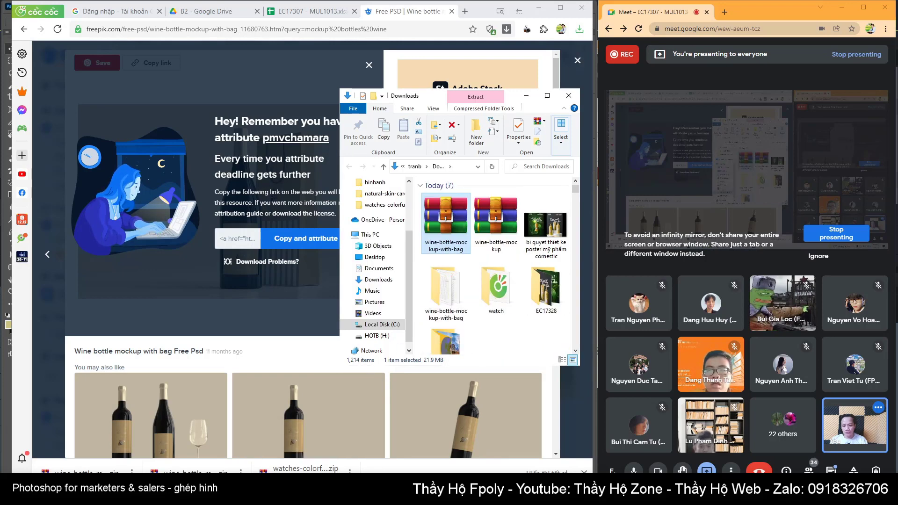
key("alt+Tab")
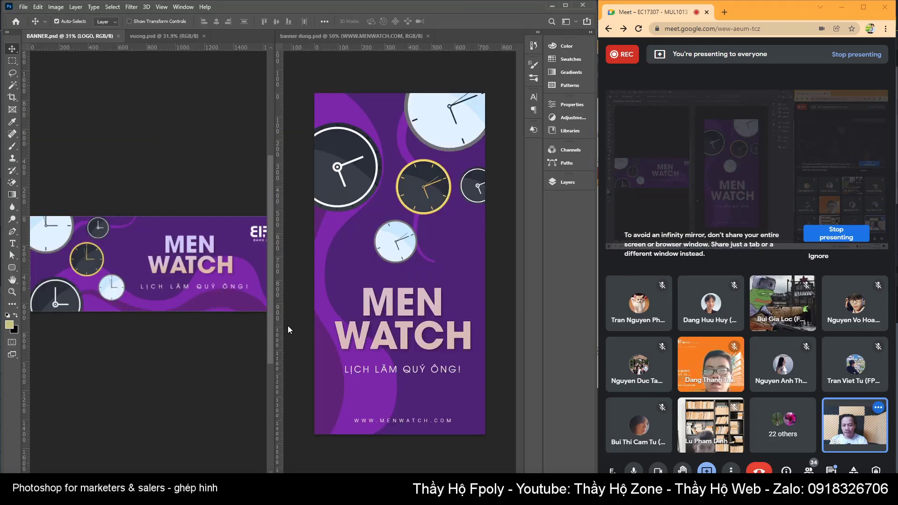
Close the BANNER.psd and vuong.psd documents
key("ctrl+w")
key("ctrl+w")
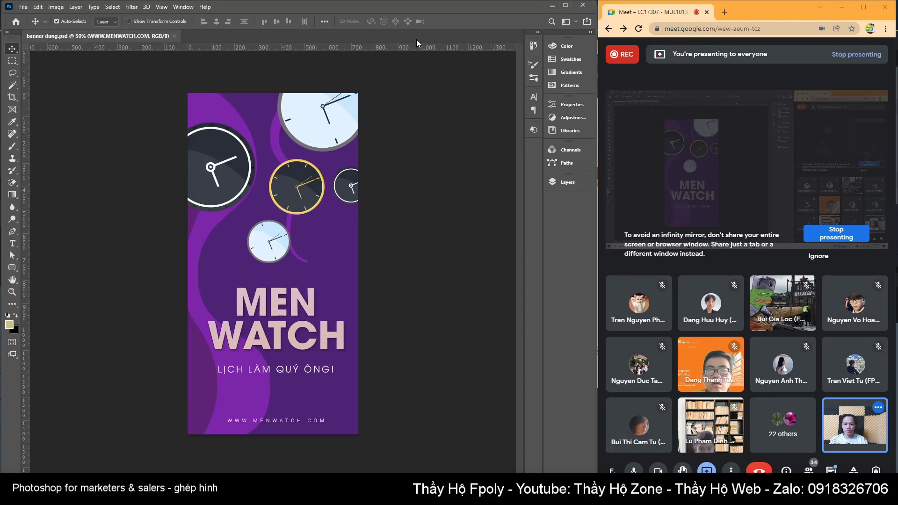
key("ctrl+w")
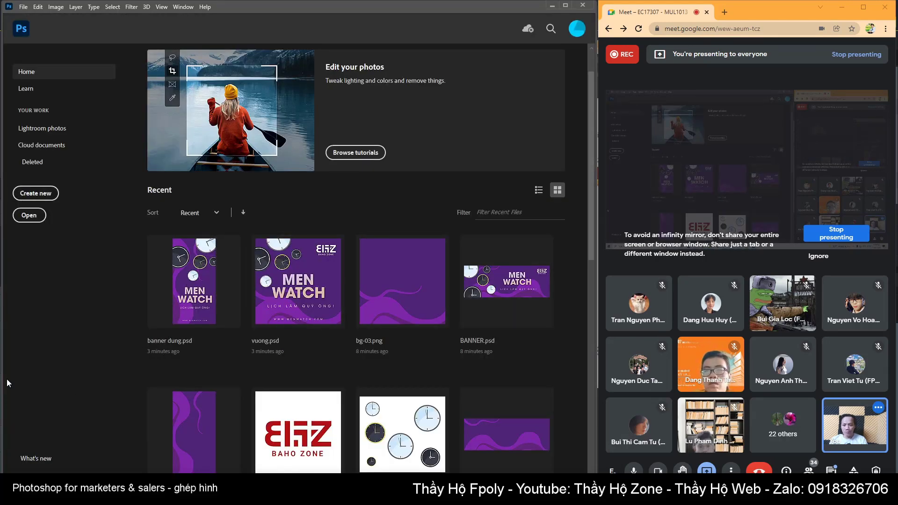
key("ctrl+o")
key("Escape")
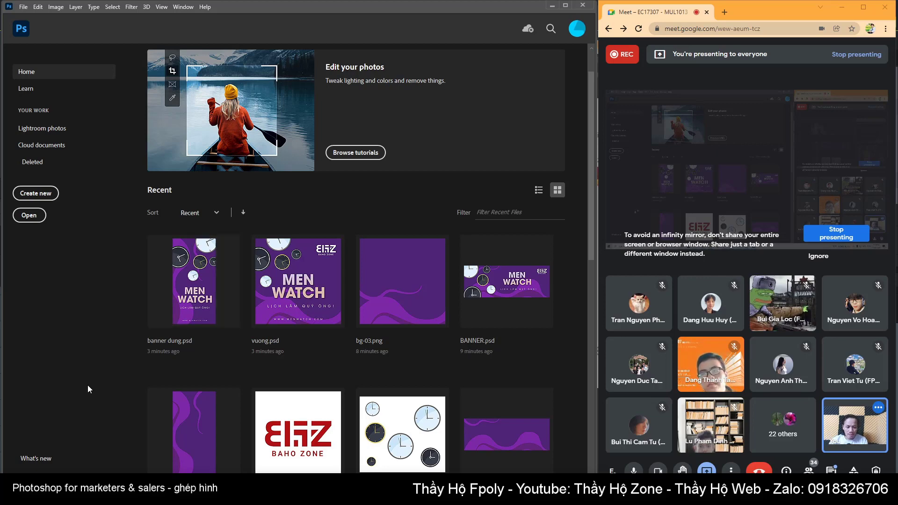
Open 223.psd from Downloads > wine-bottle-mockup-with-bag
left_click(34, 218)
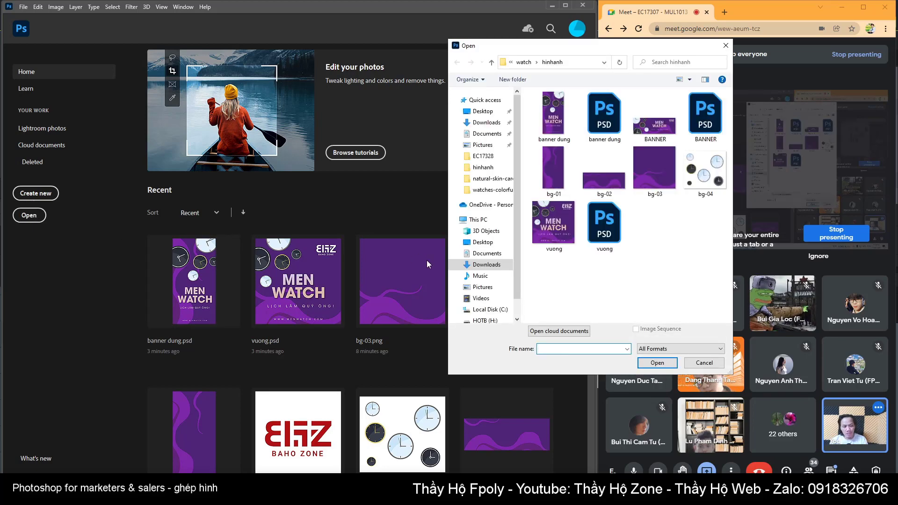
left_click(523, 62)
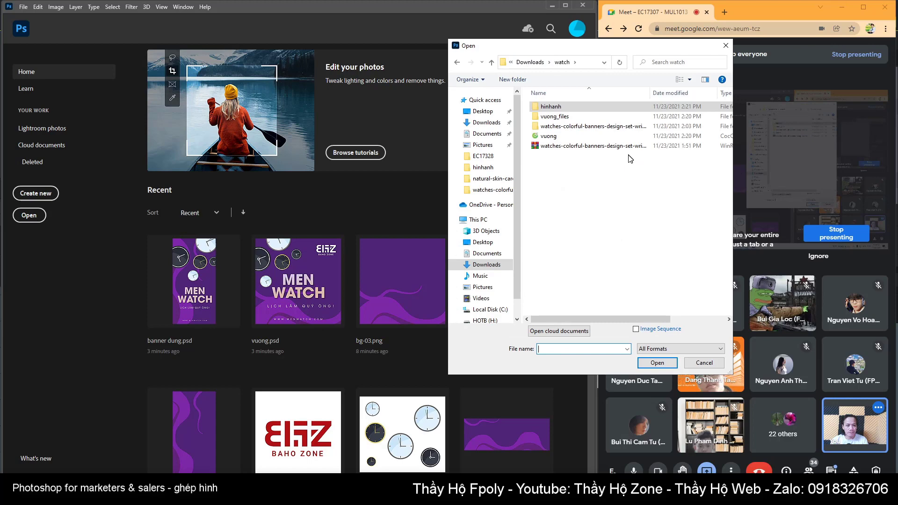
left_click(529, 62)
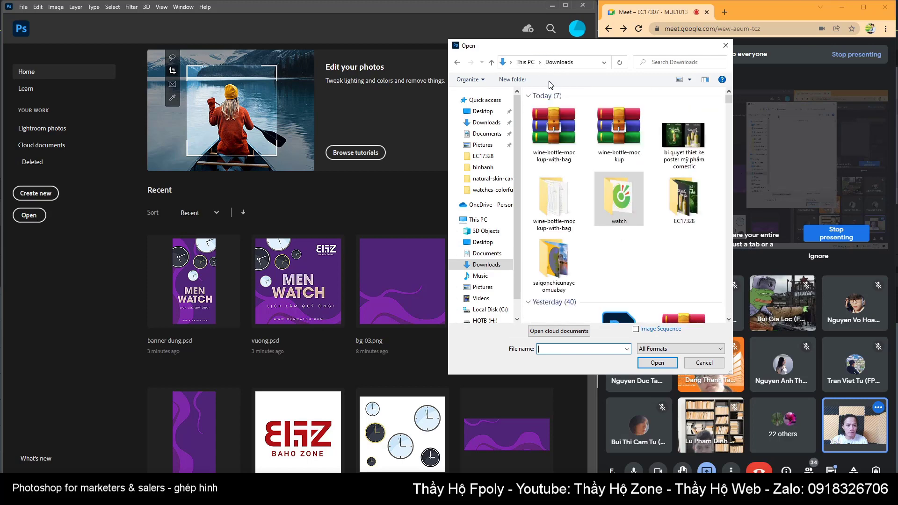
double_click(561, 211)
left_click(612, 113)
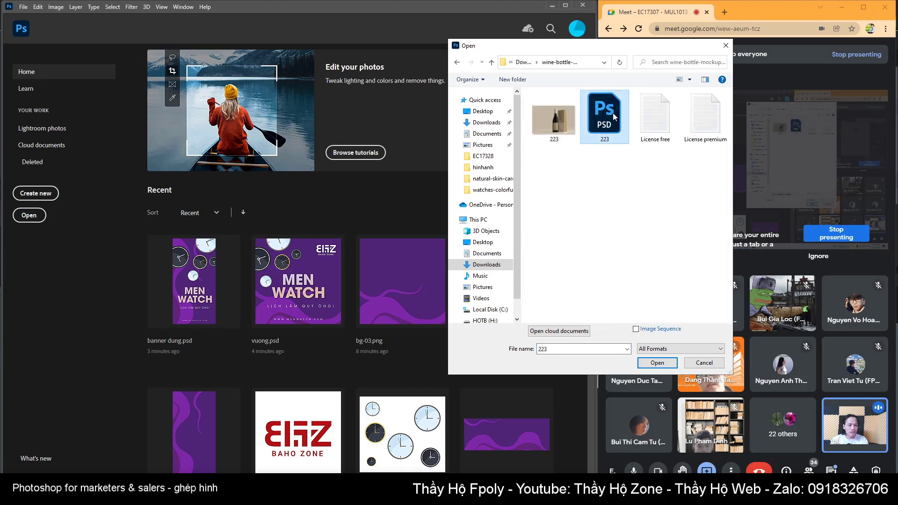
double_click(613, 113)
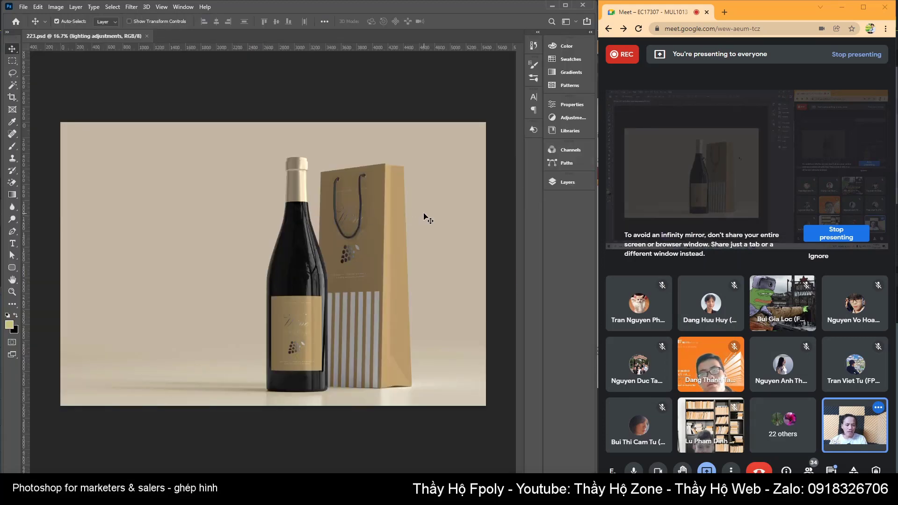
Select the bottle label layer and open its 'PUT YOUR DESIGN HERE' smart object
left_click(571, 183)
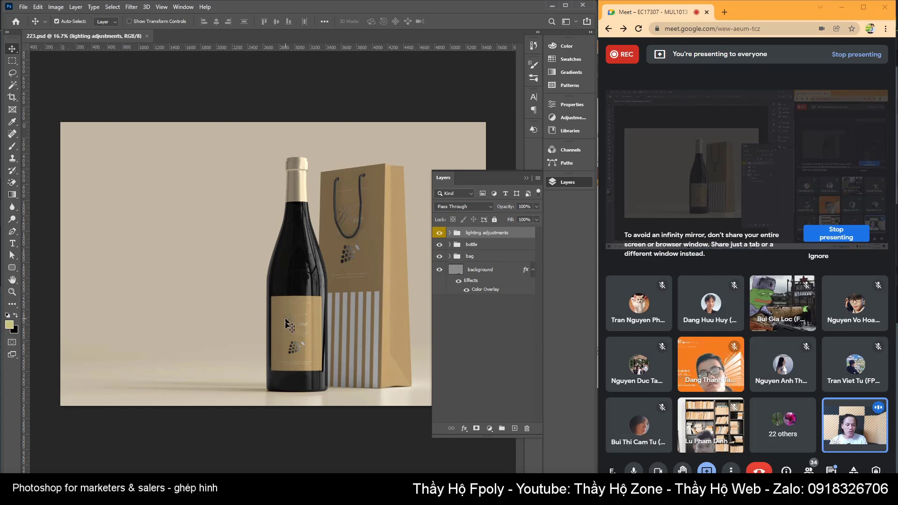
left_click(304, 323)
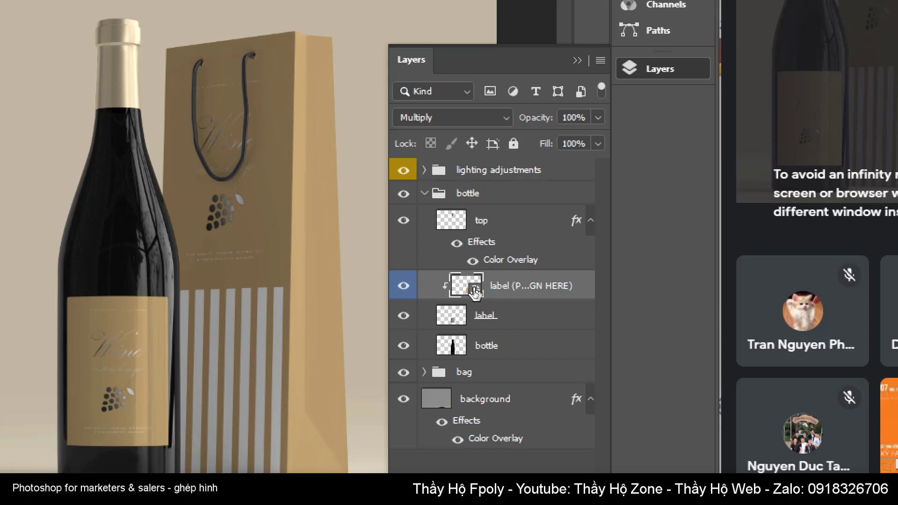
key("super+plus")
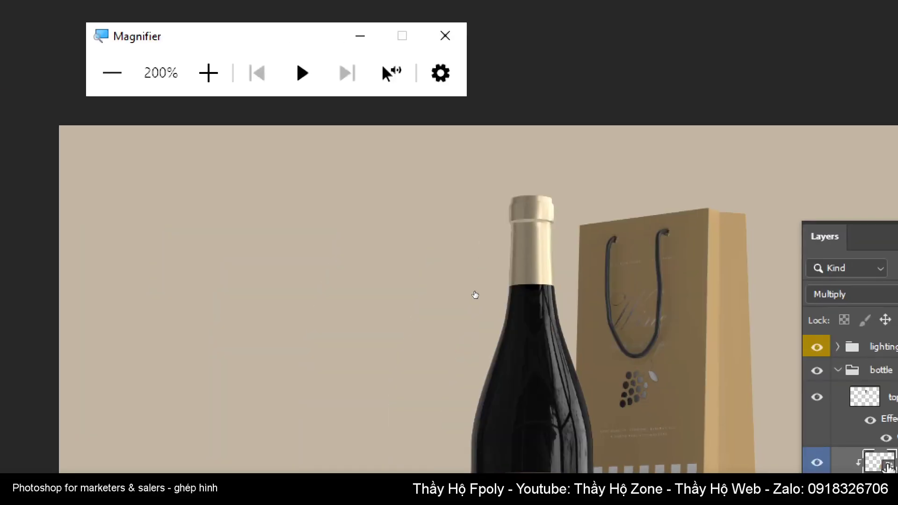
key("super+Escape")
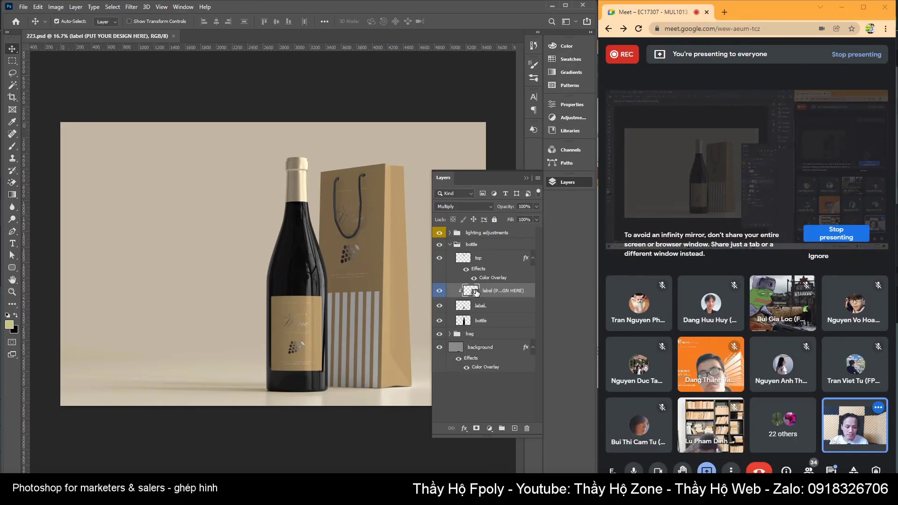
double_click(475, 292)
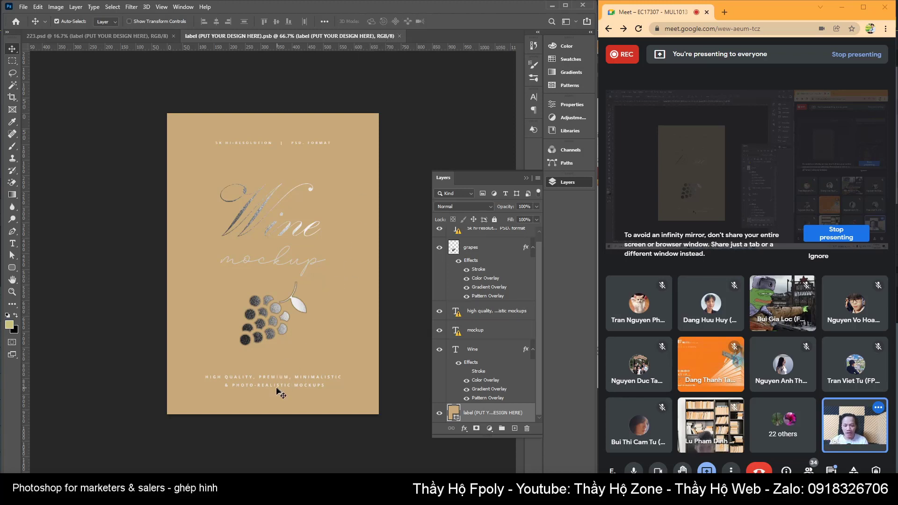
Hide the hi-resolution caption layer and open logo-bahozone-03.png from H:\bahozone
left_click(261, 142)
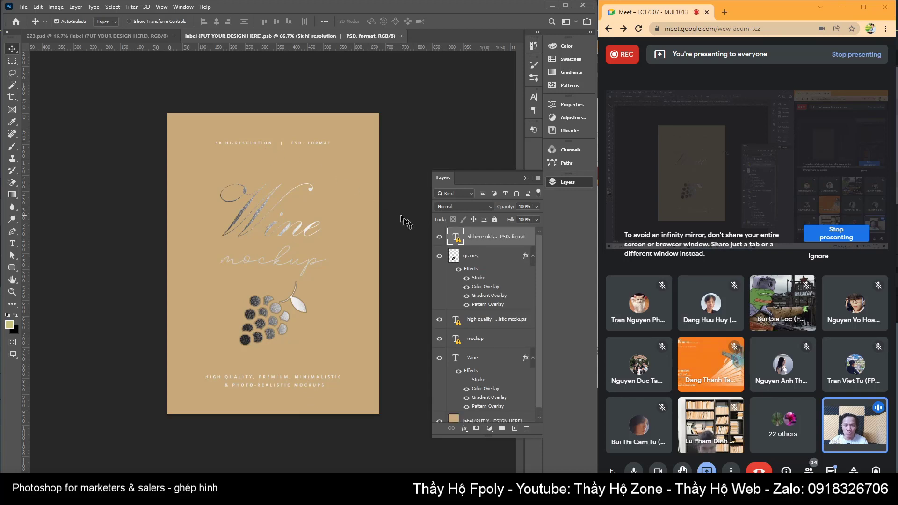
left_click(439, 237)
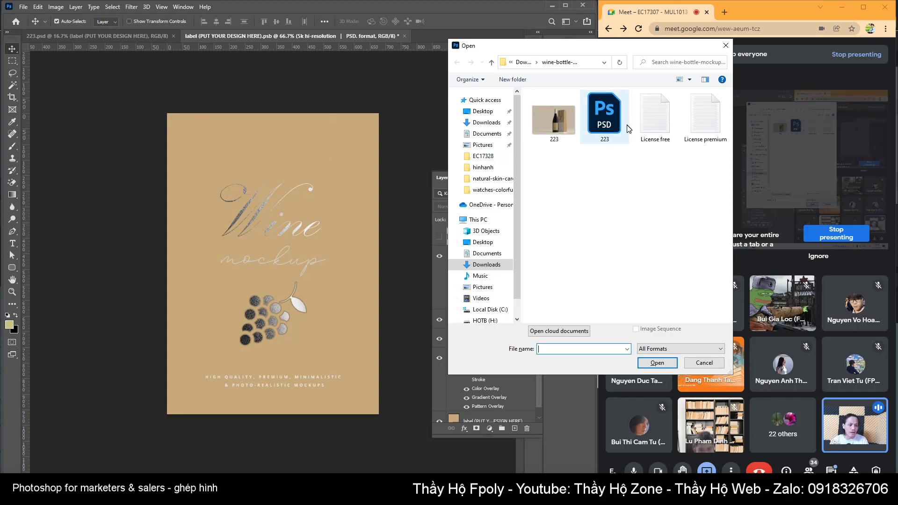
left_click(487, 320)
double_click(580, 165)
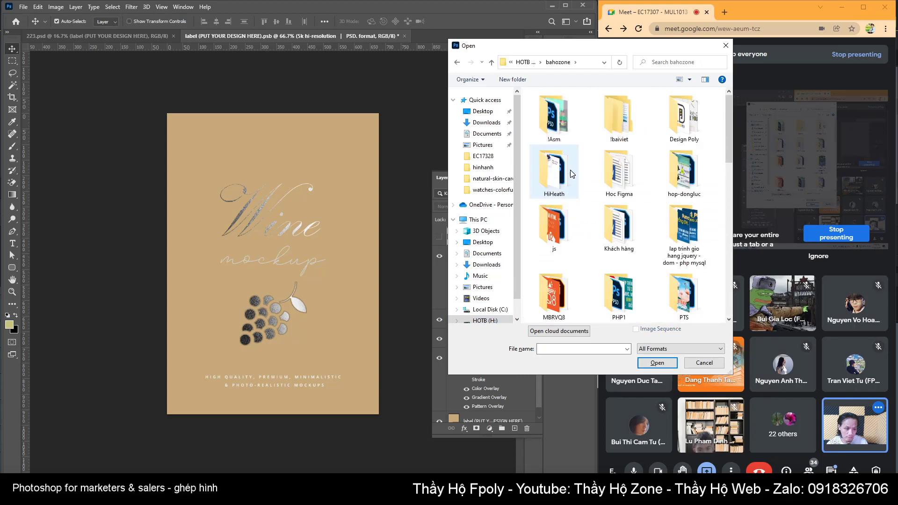
scroll(583, 266, "down", 5)
double_click(682, 161)
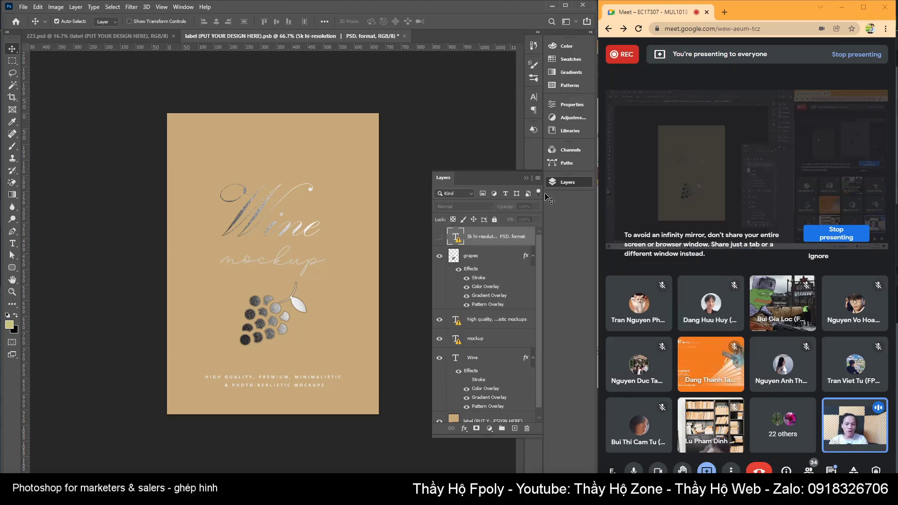
Bring the BAHO ZONE logo into the label document and scale it down
left_click_drag(278, 258, 276, 152)
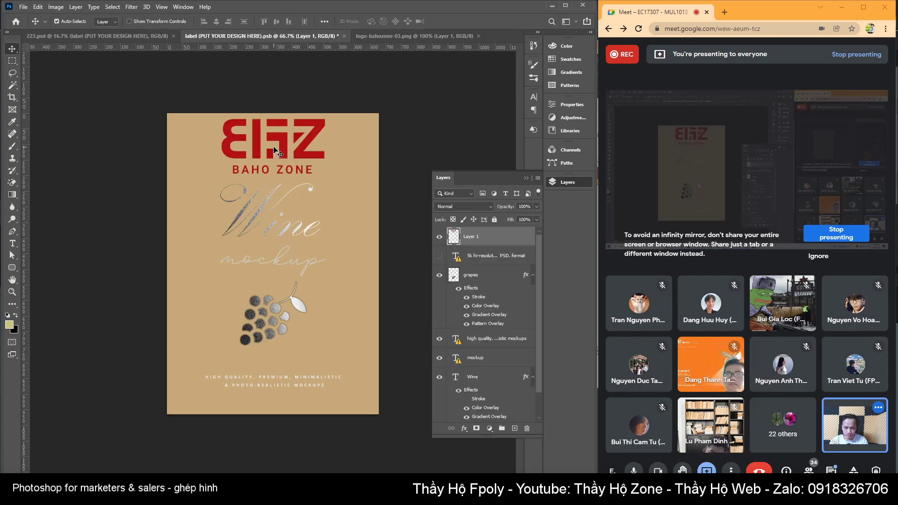
key("ctrl+t")
mouse_move(224, 119)
left_mouse_down()
mouse_move(294, 158)
mouse_move(282, 154)
left_mouse_up()
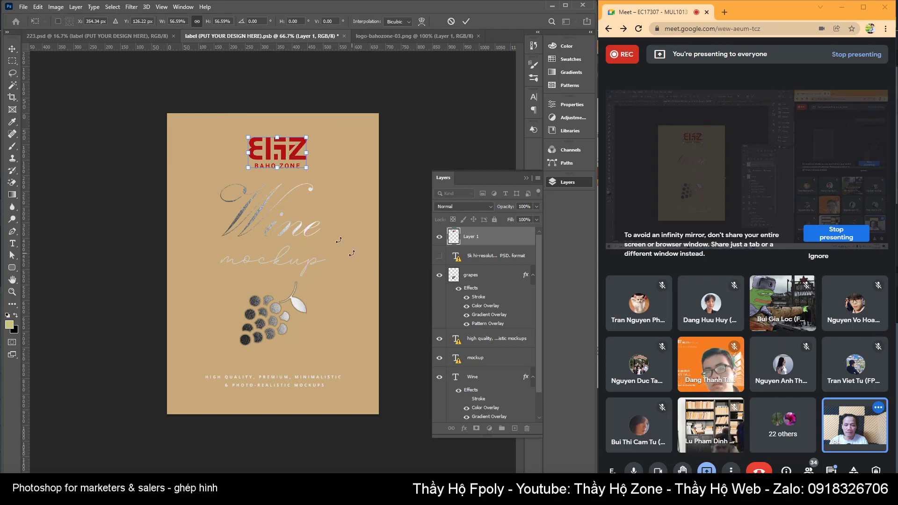
left_click_drag(306, 167, 298, 162)
key("Return")
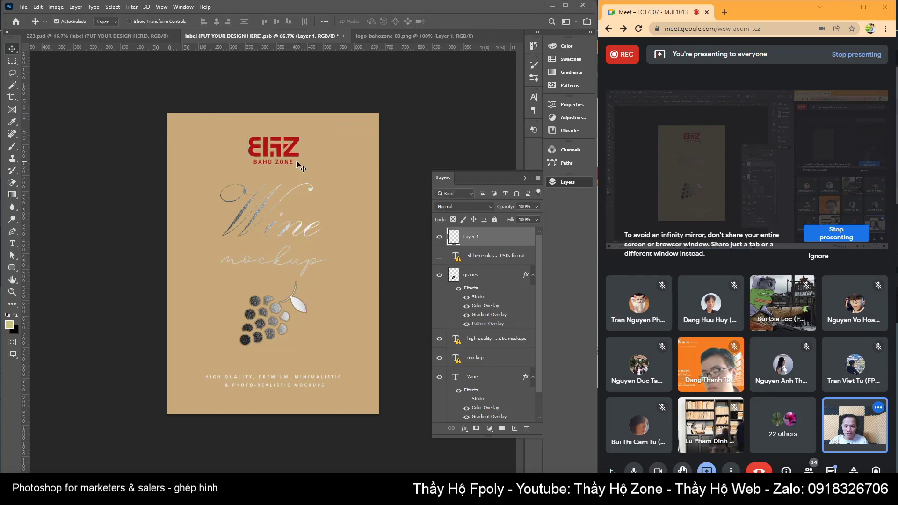
Set the label background shape's fill to dark purple
left_click(346, 191)
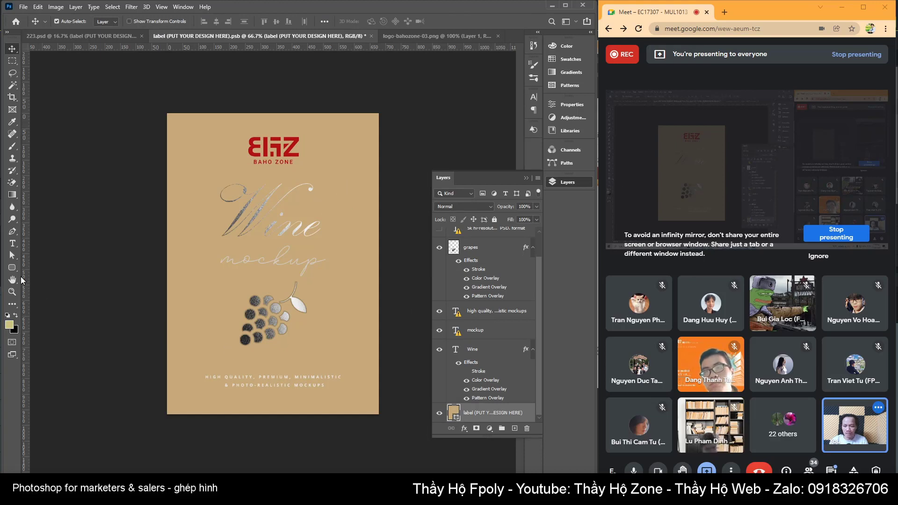
left_click(12, 267)
left_click(107, 21)
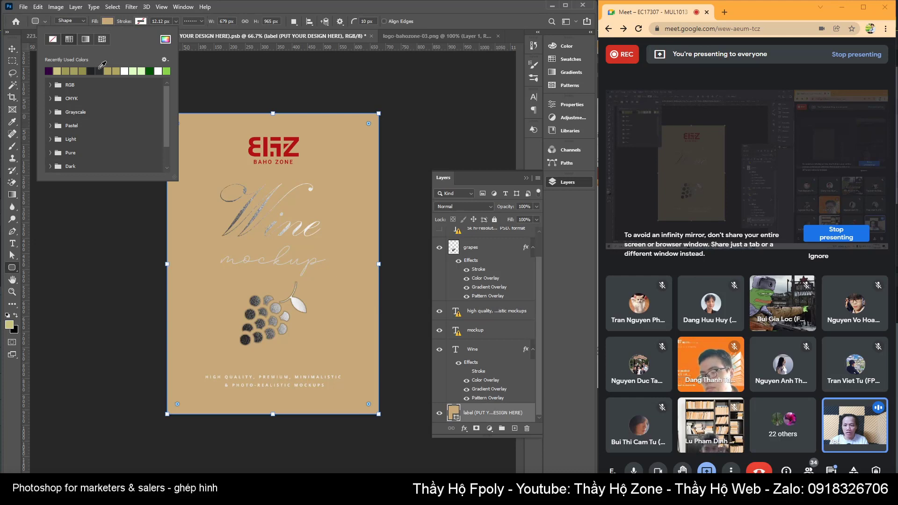
left_click(50, 71)
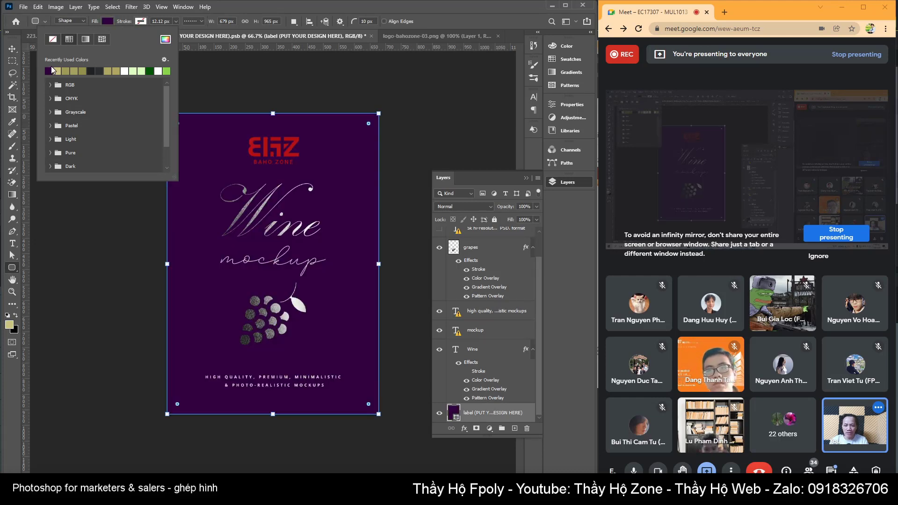
Change the label background fill to the magenta-to-purple gradient preset
left_click(231, 8)
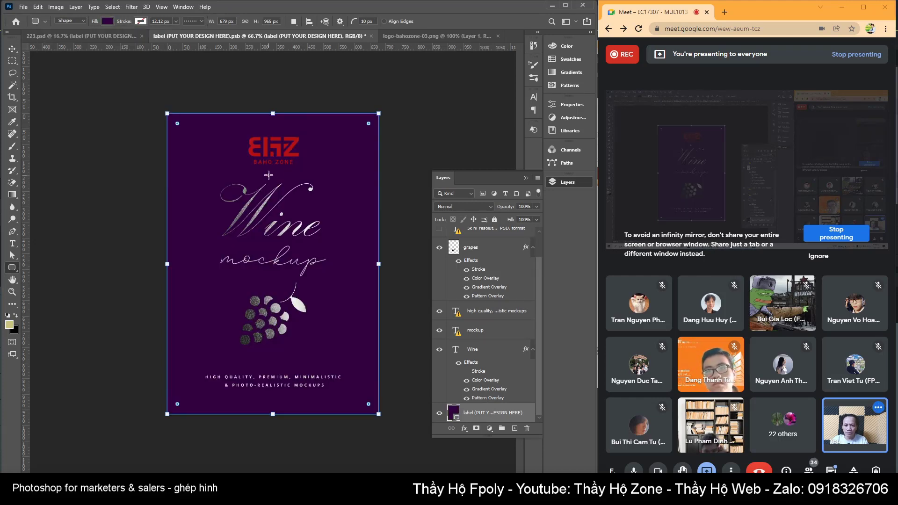
key("v")
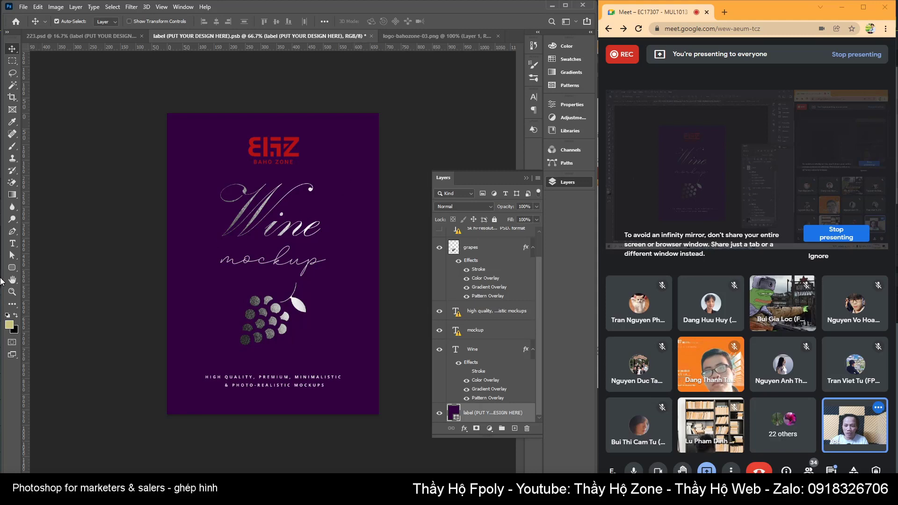
left_click(13, 267)
left_click(108, 22)
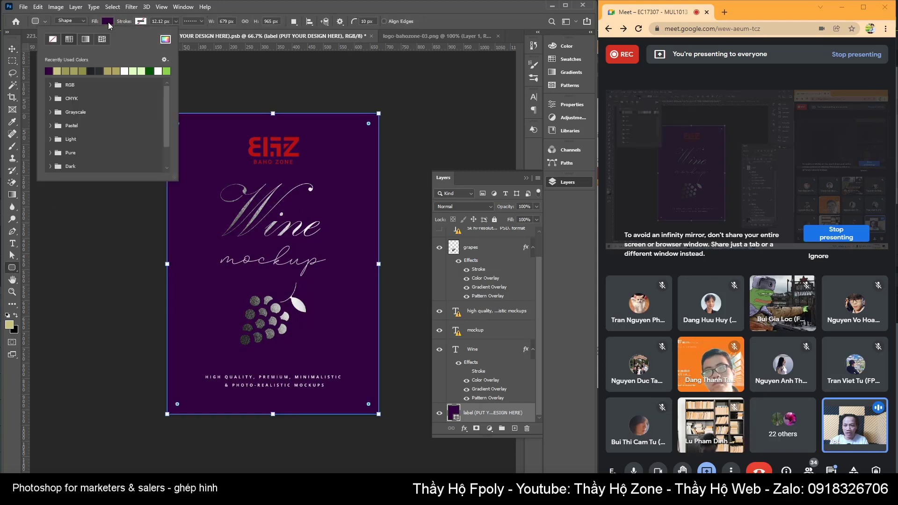
left_click(85, 40)
left_click(109, 71)
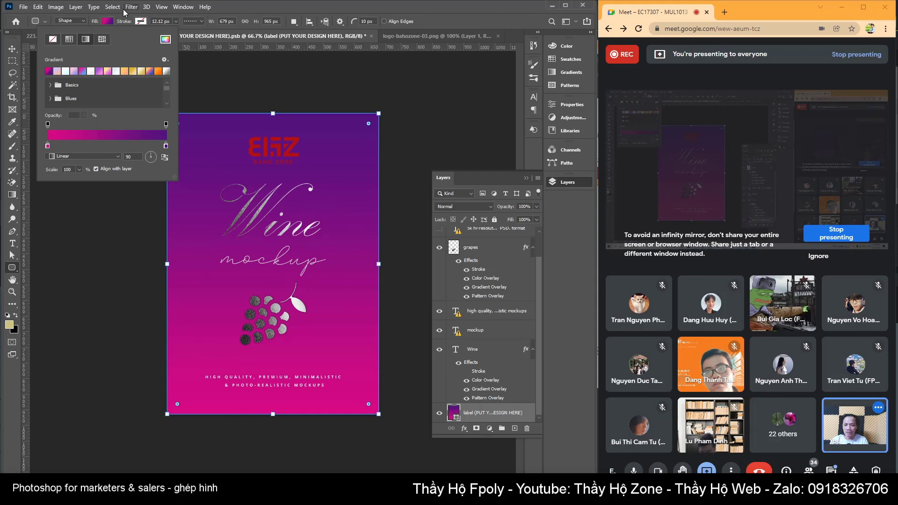
left_click(239, 5)
left_click(7, 49)
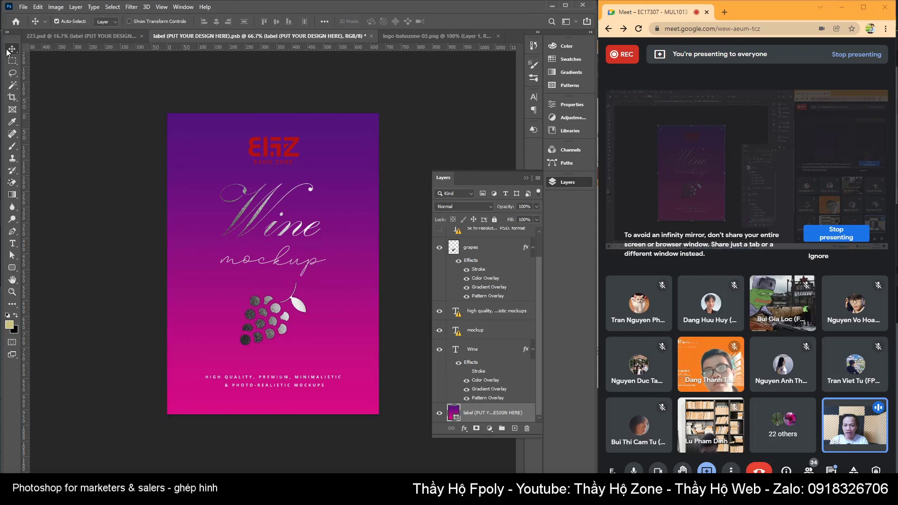
left_click(269, 158)
Turn the logo white with Hue/Saturation Lightness at +100
key("ctrl+u")
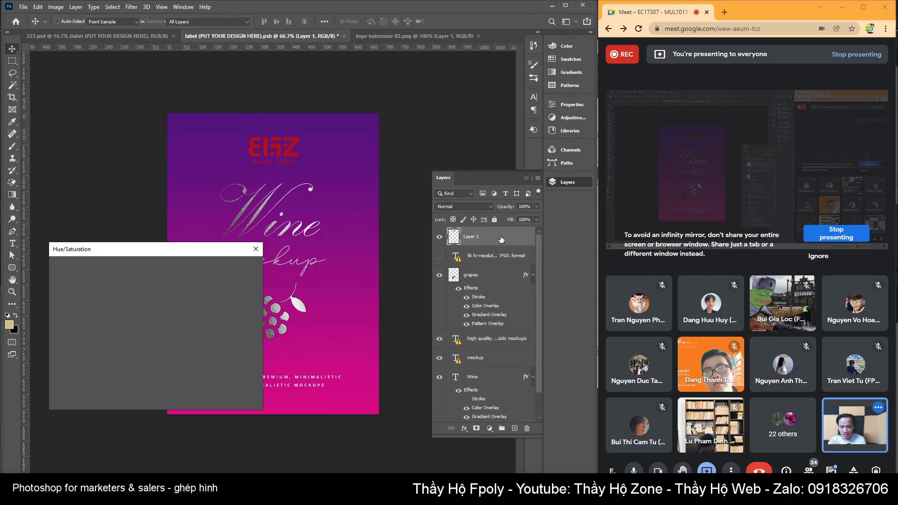
left_click_drag(134, 362, 195, 364)
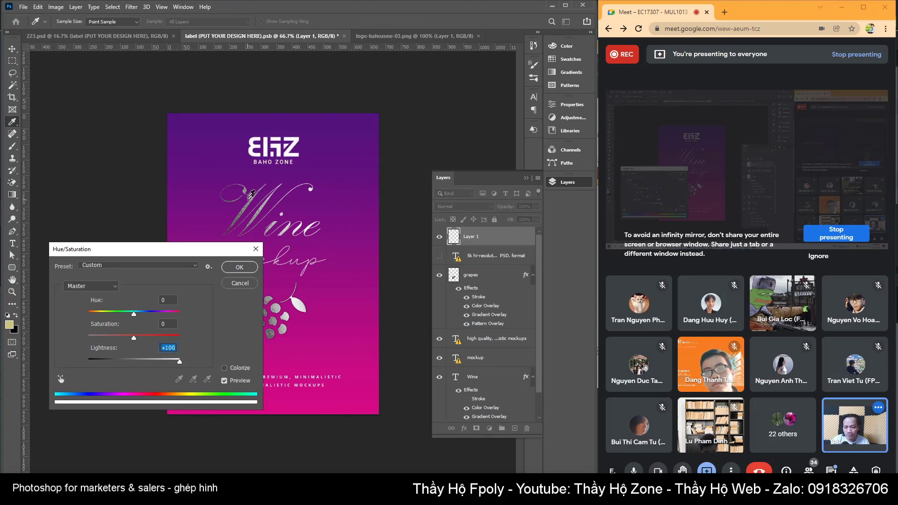
left_click(240, 283)
left_click(258, 220)
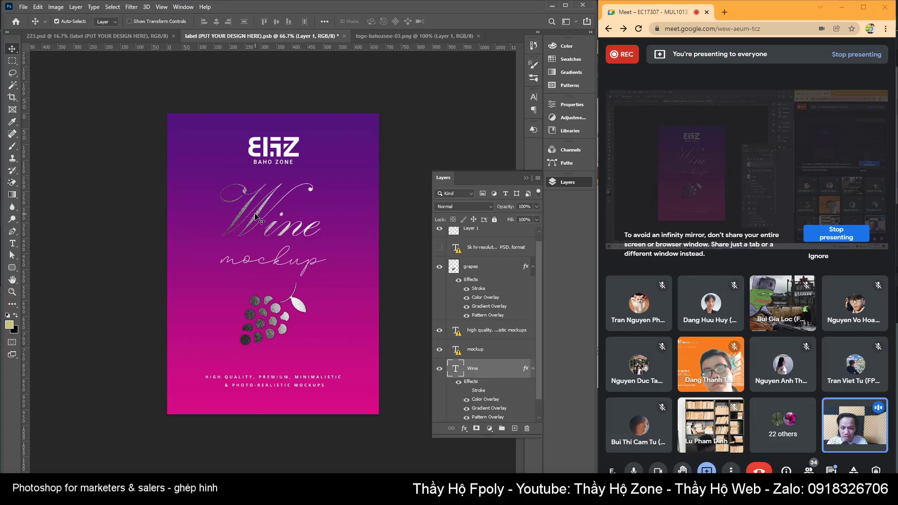
Hide the 'mockup' text layer and move the Wine heading slightly down
scroll(458, 369, "down", 1)
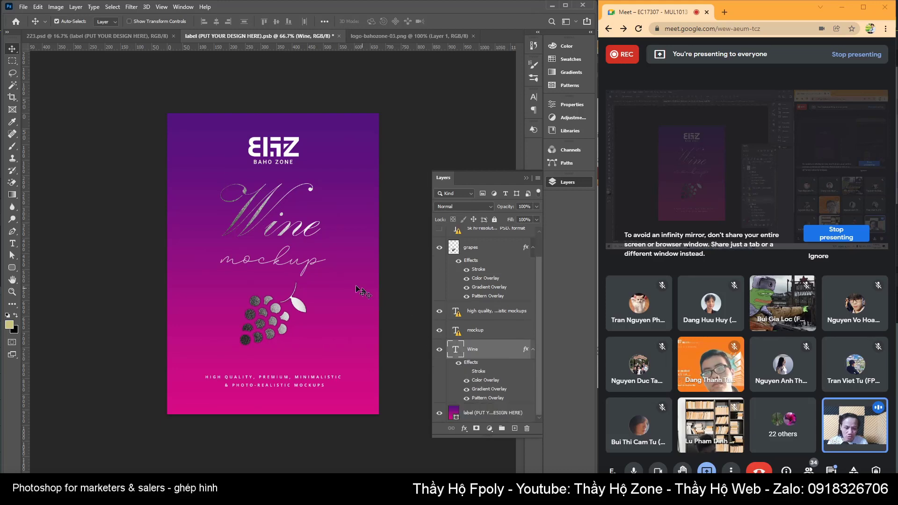
left_click(280, 263)
left_click(439, 331)
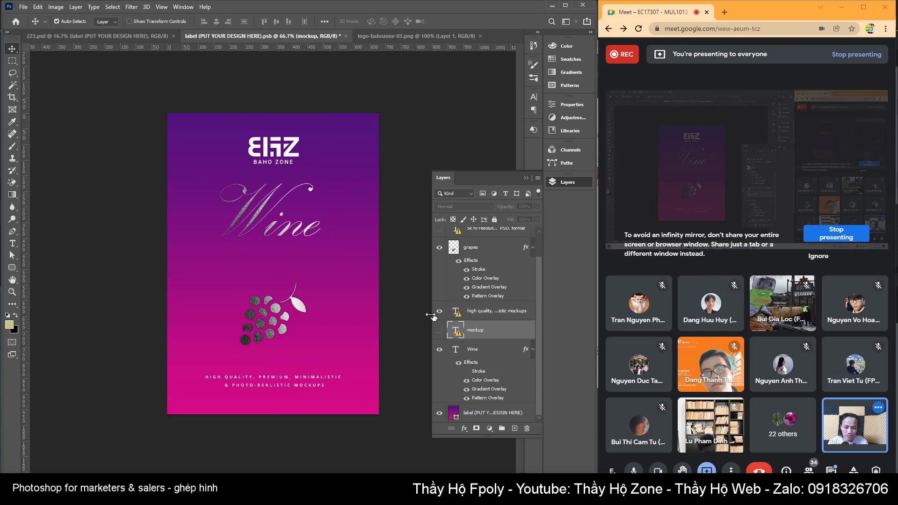
left_click_drag(288, 232, 287, 245)
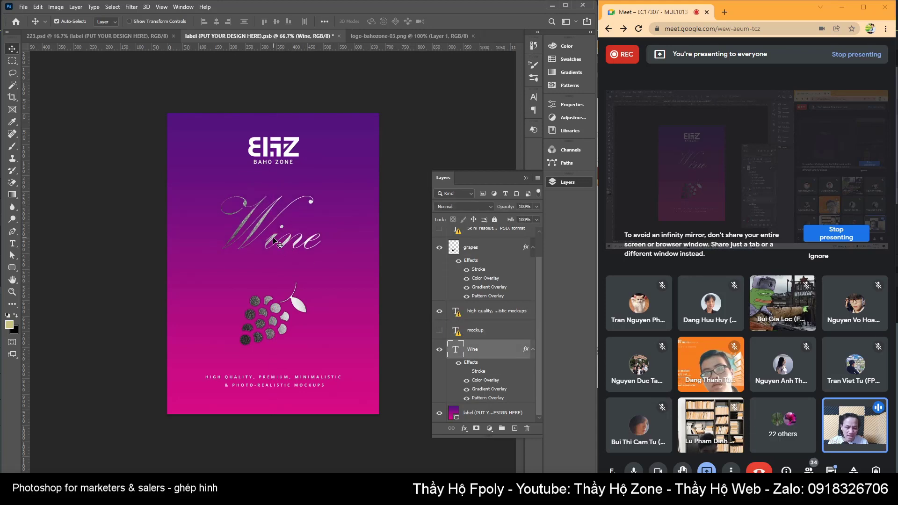
Retype the Wine heading as 'Rượu' in iCielPr Outfitter Script
double_click(458, 350)
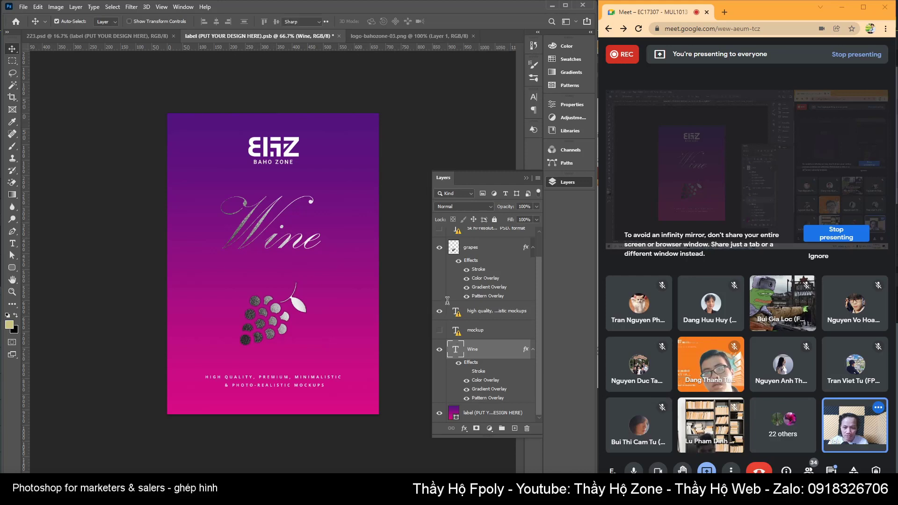
type("Ro")
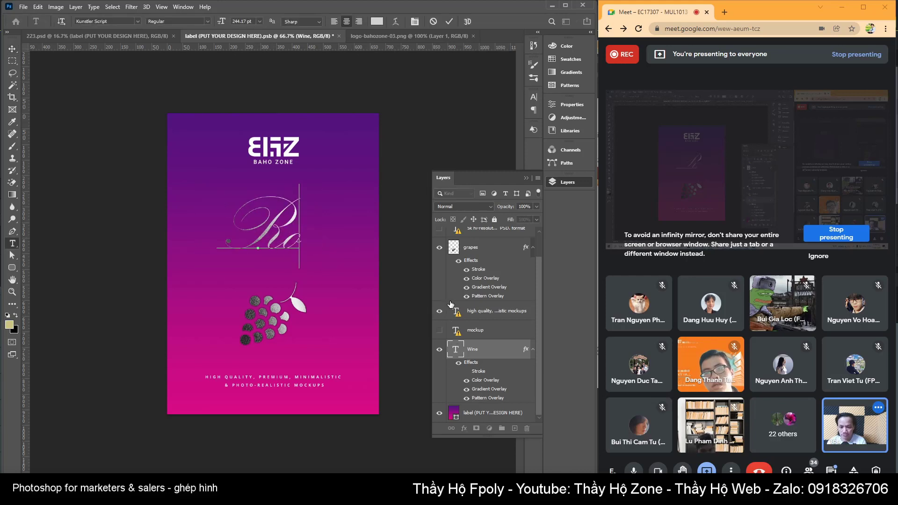
key("BackSpace")
type("uo")
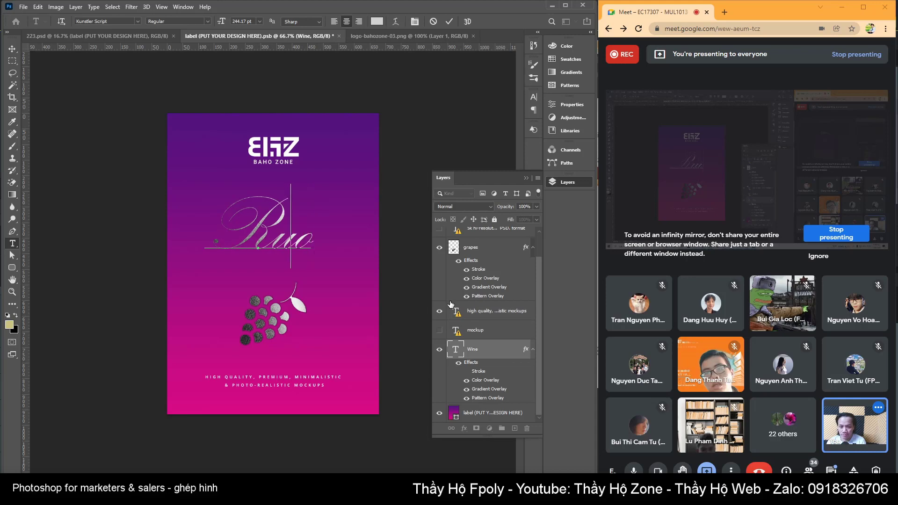
type("uwj")
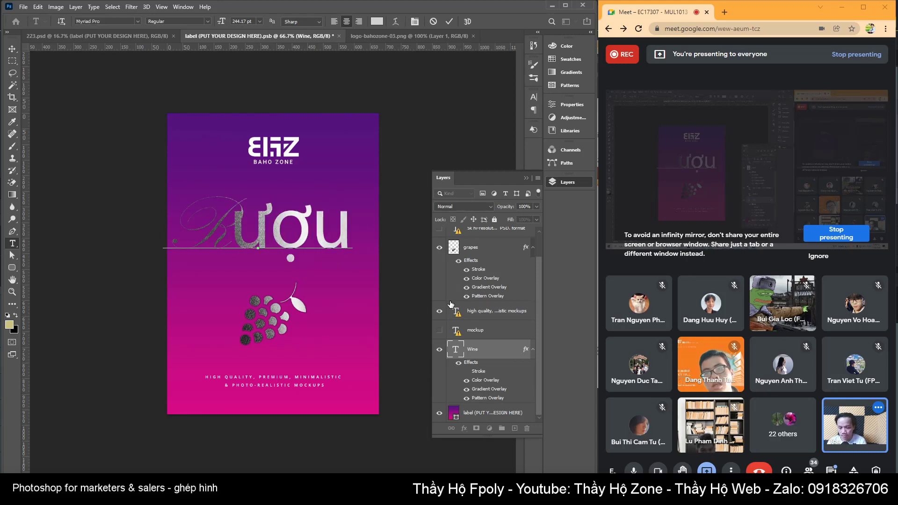
key("ctrl+a")
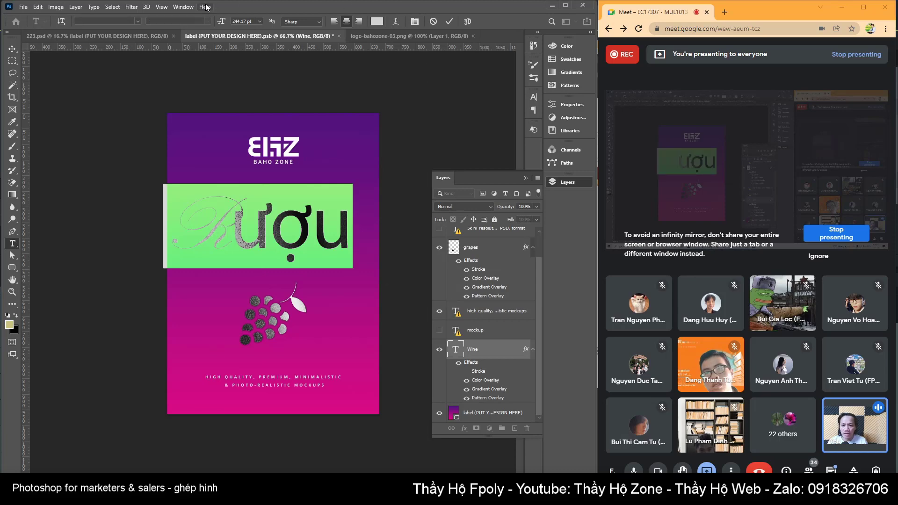
left_click(137, 21)
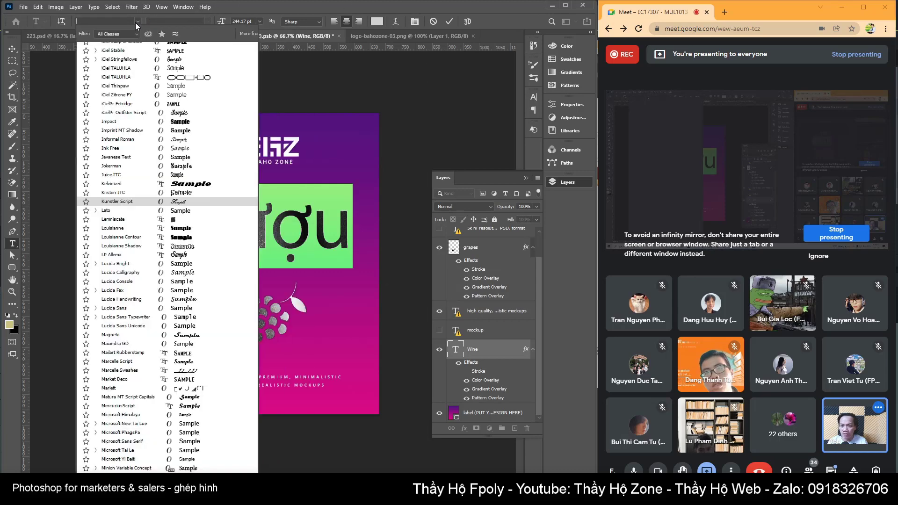
left_click(182, 115)
left_click(12, 50)
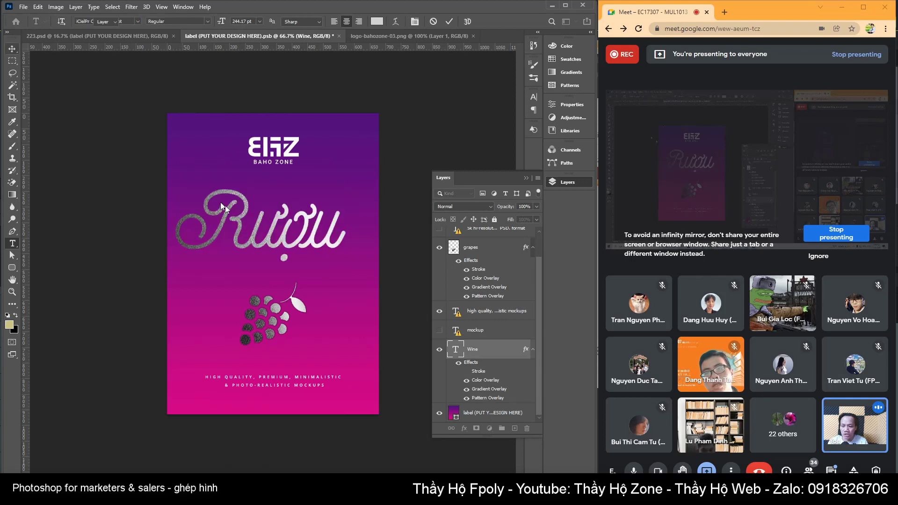
Resize and reposition the Rượu text on the label
key("ctrl+t")
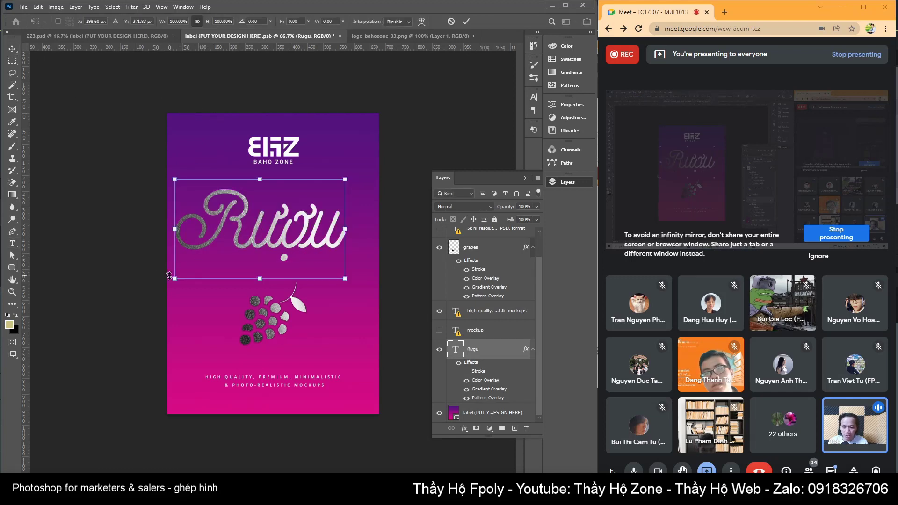
left_click_drag(175, 279, 210, 258)
mouse_move(262, 217)
left_mouse_down()
mouse_move(267, 251)
mouse_move(306, 289)
left_mouse_up()
key("Return")
Change the duplicated heading to 'Nho' and nudge both words upward
double_click(322, 283)
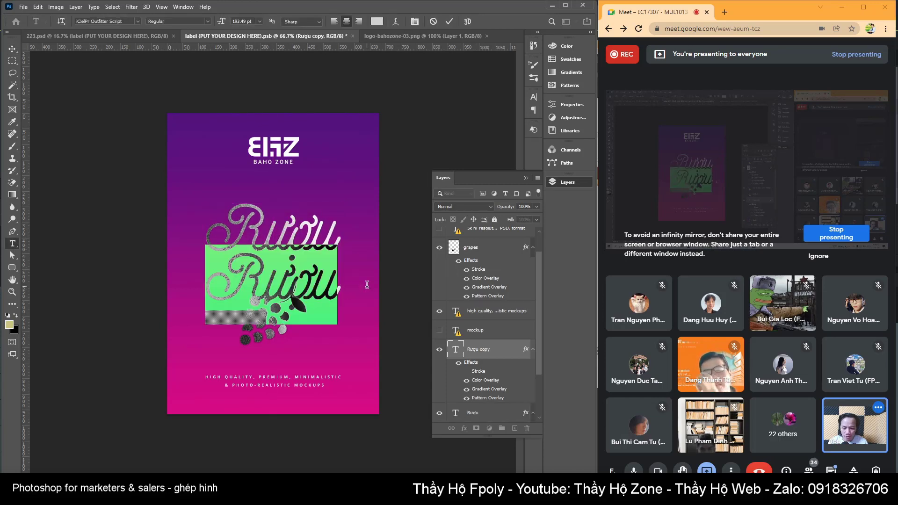
type("N")
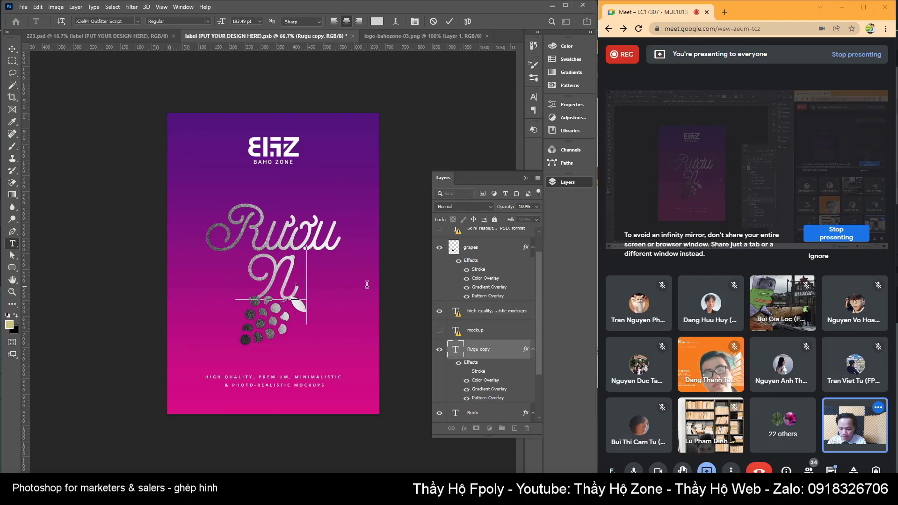
type("ho")
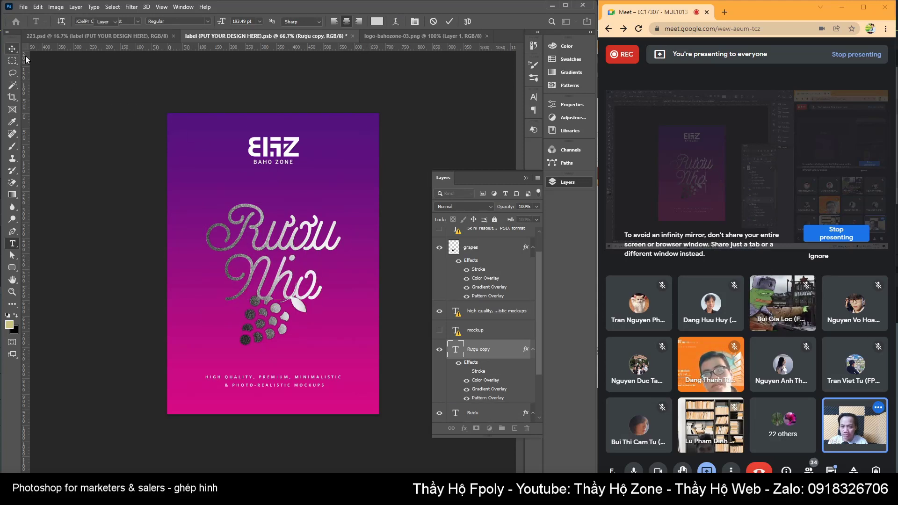
left_click(12, 48)
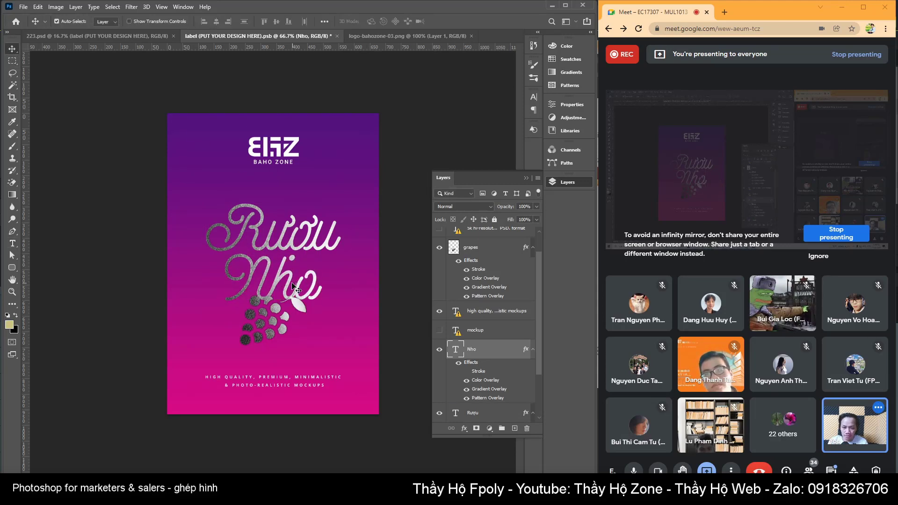
left_click(294, 241, "shift")
key("shift+Up")
key("shift+Up")
key("shift+Up")
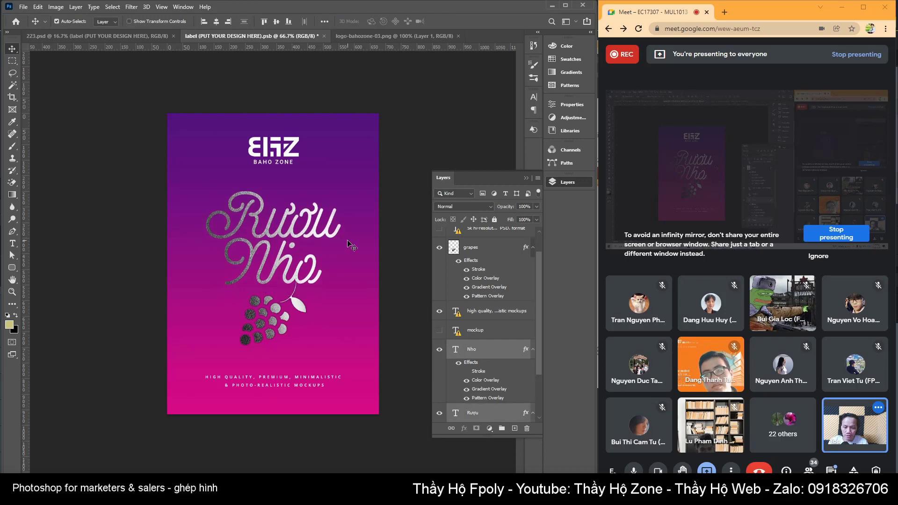
Open the bottom tagline text layer for editing, replacing its missing font
left_click(287, 305)
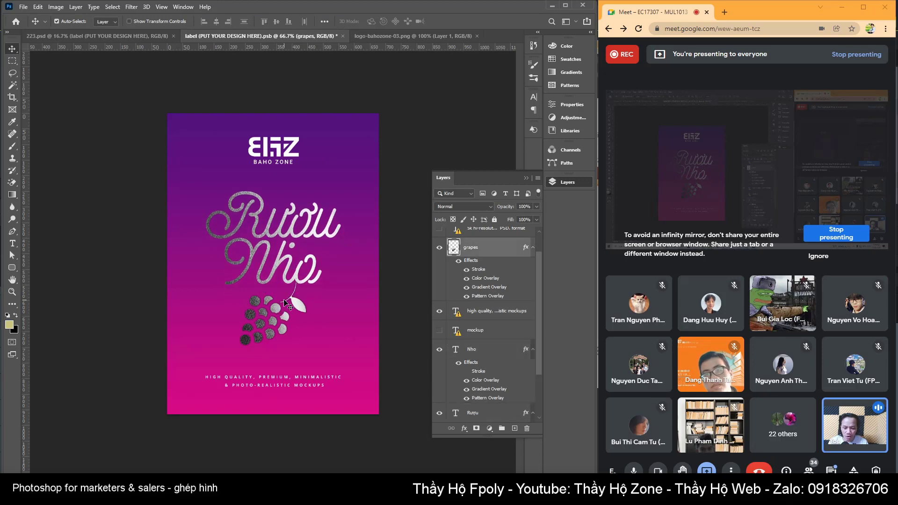
left_click(283, 305)
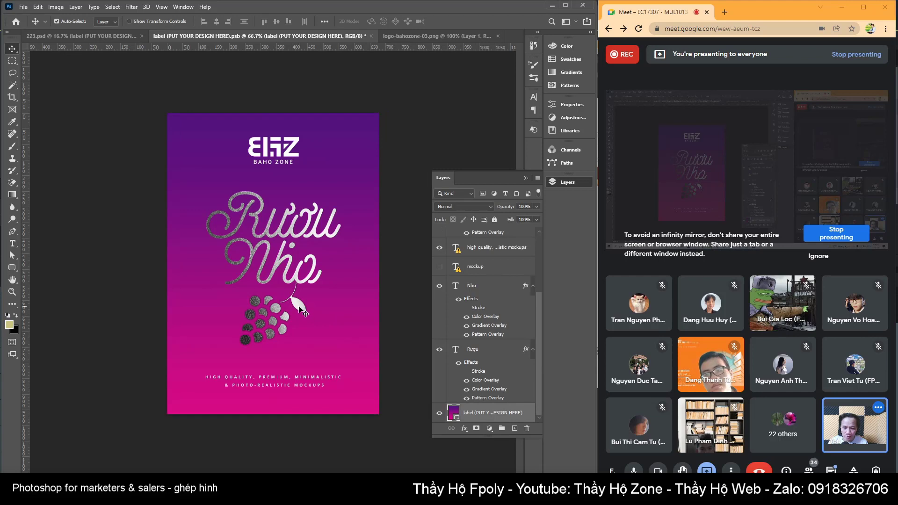
left_click(271, 388)
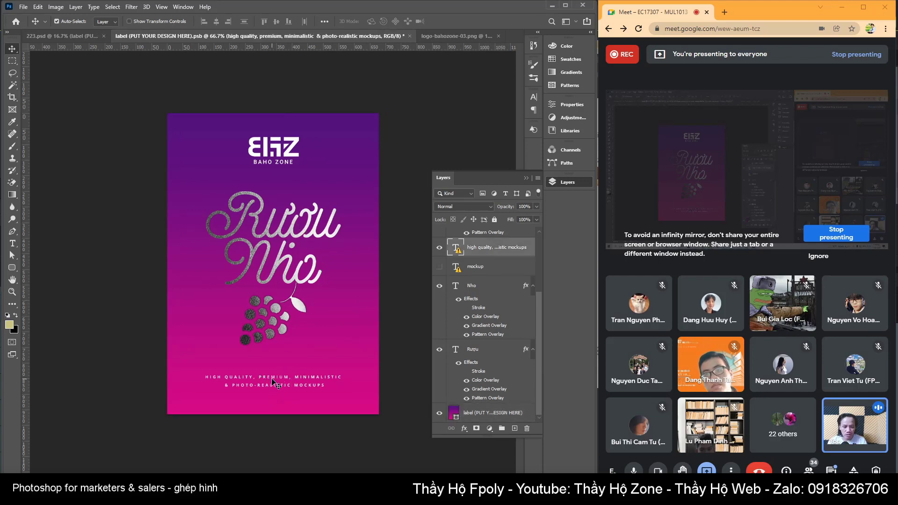
double_click(272, 380)
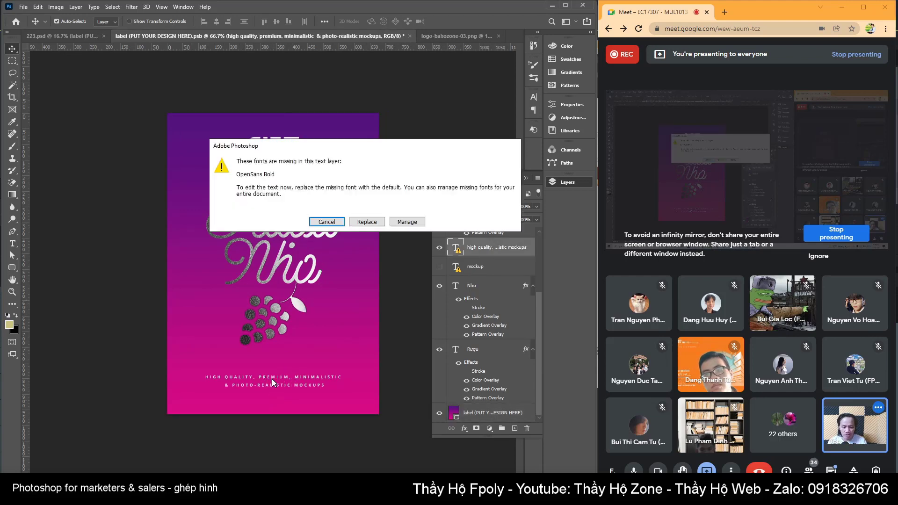
left_click(366, 222)
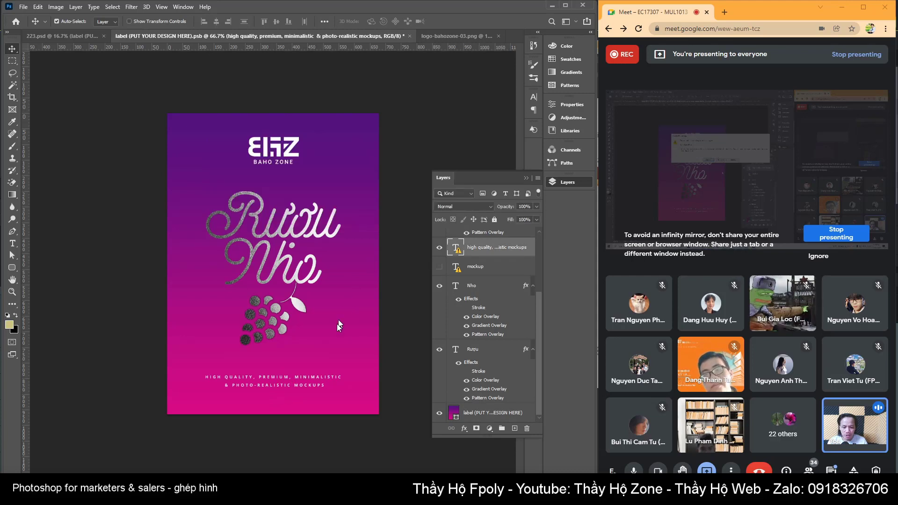
left_click(275, 367)
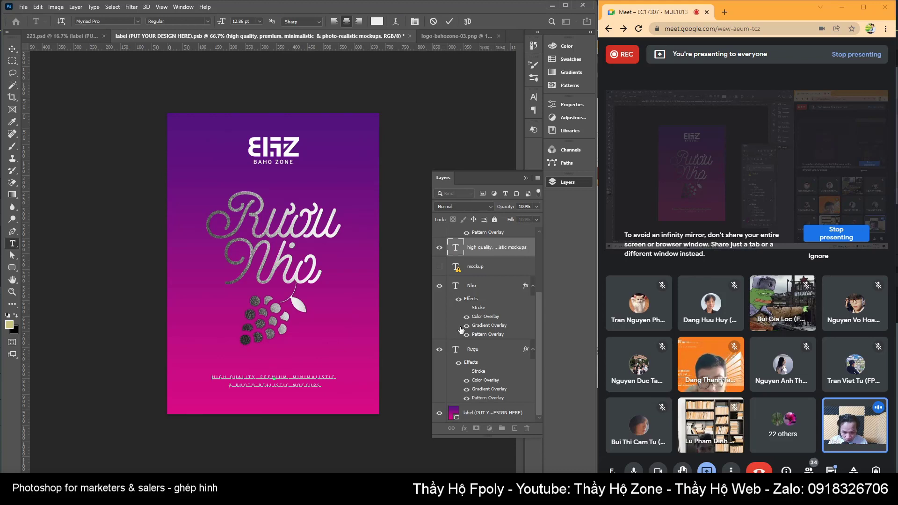
key("shift+End")
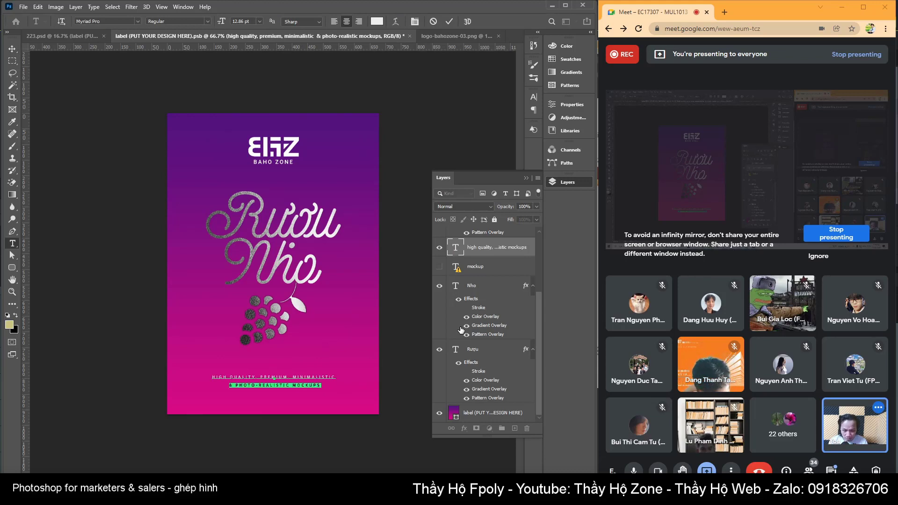
type("w")
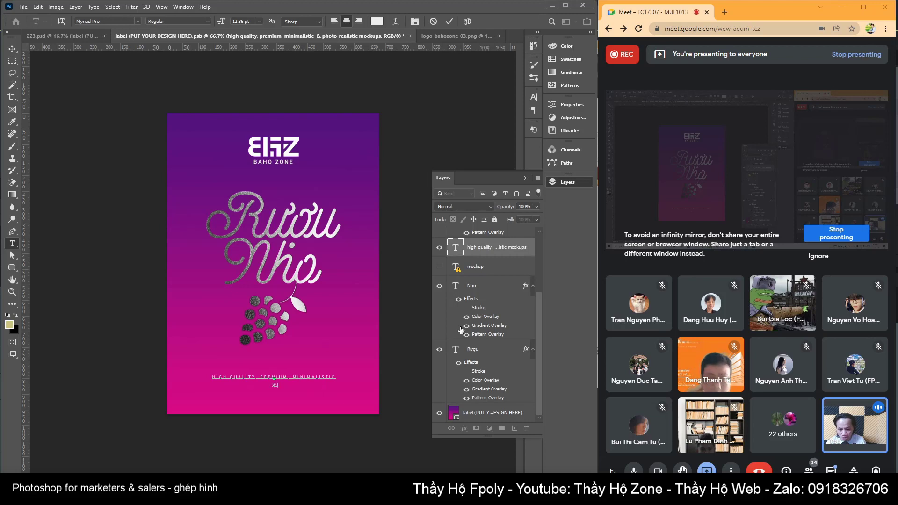
type("ww.")
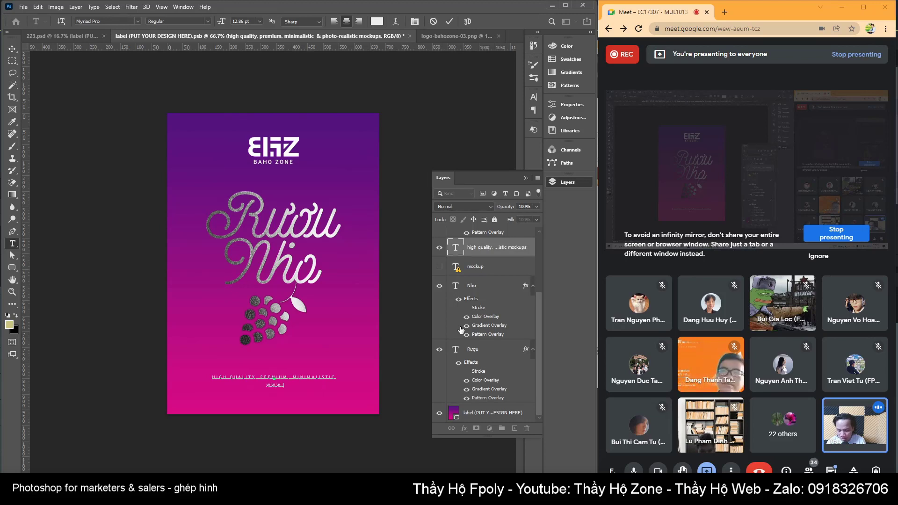
type("bbah")
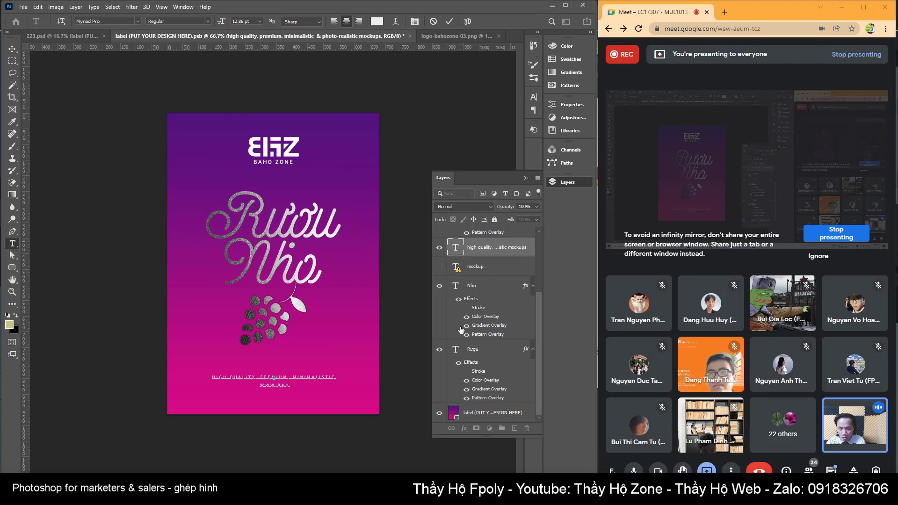
type("one")
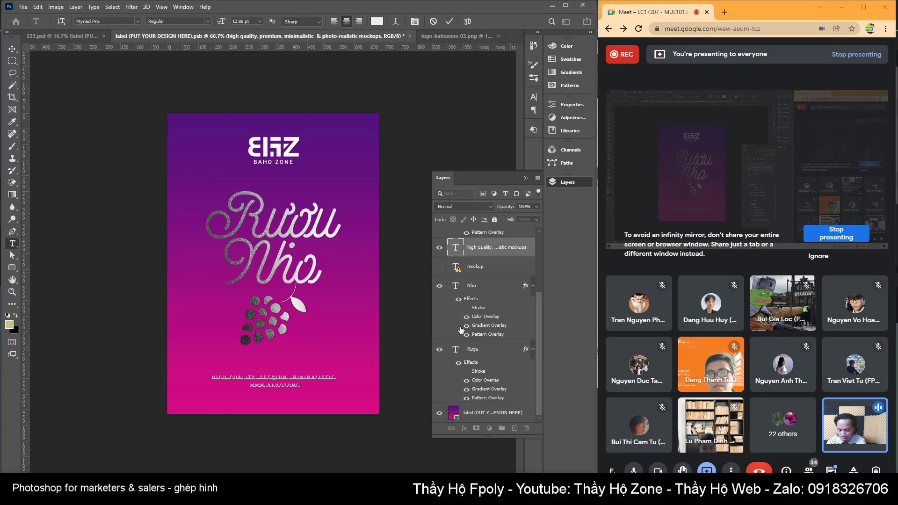
type("n")
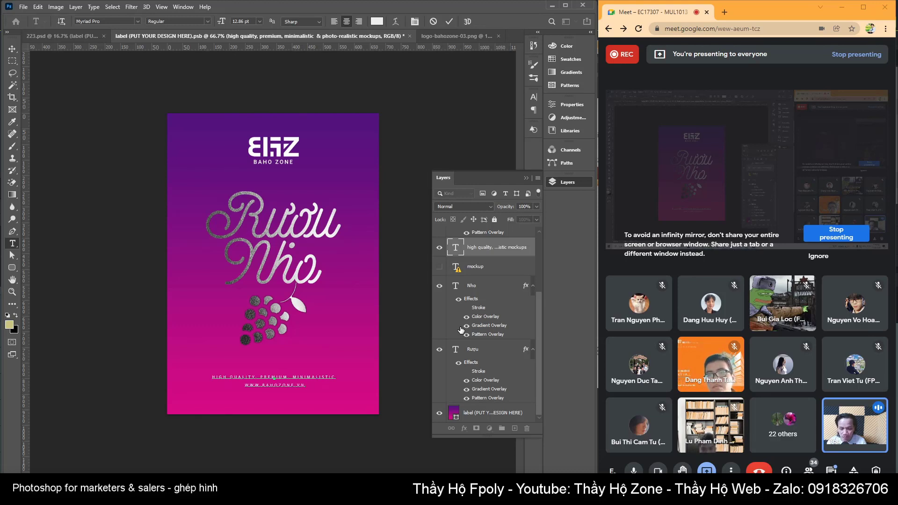
left_click(9, 48)
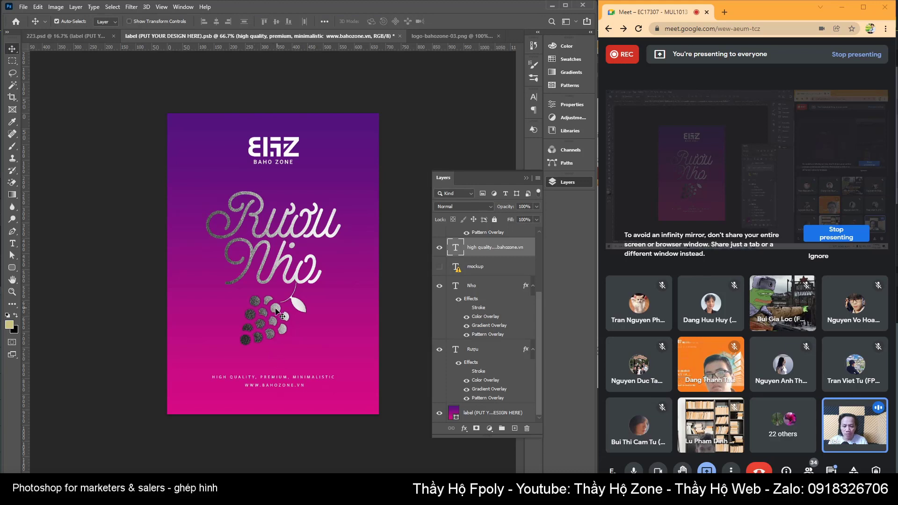
Nudge the grapes graphic up and right and move its layer beneath the Nho text
left_click(275, 314)
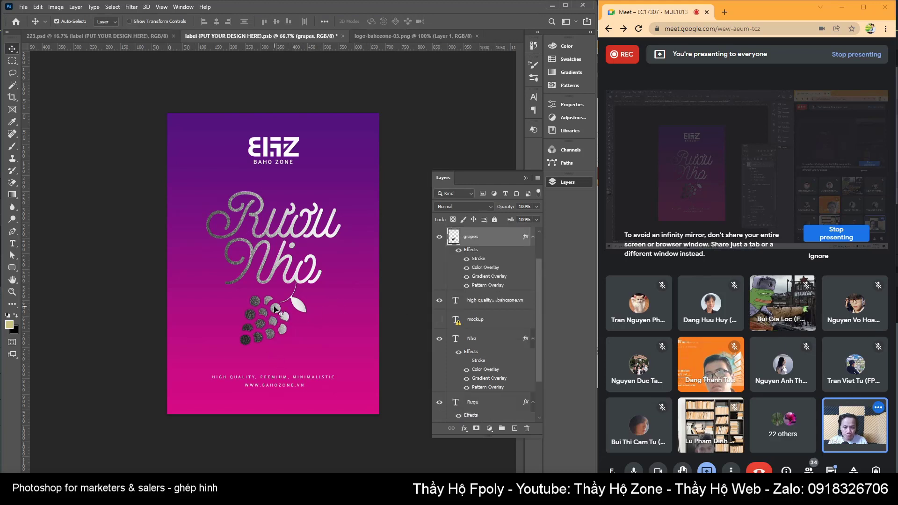
key("shift+Up")
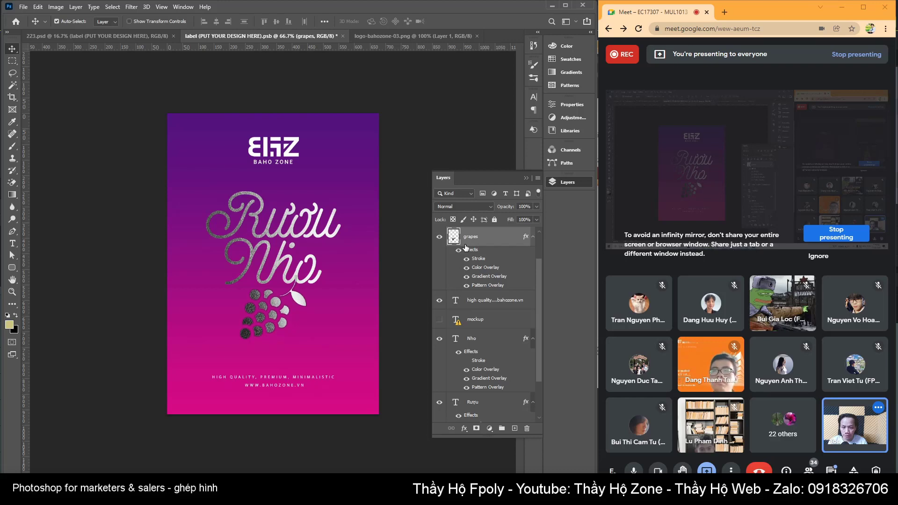
key("shift+Up")
key("shift+Right")
key("shift+Right")
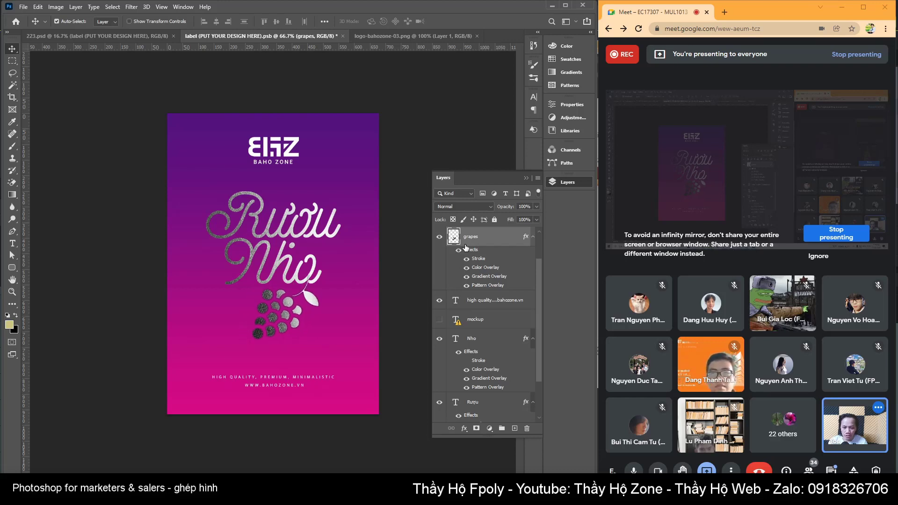
key("shift+Right")
key("shift+Right")
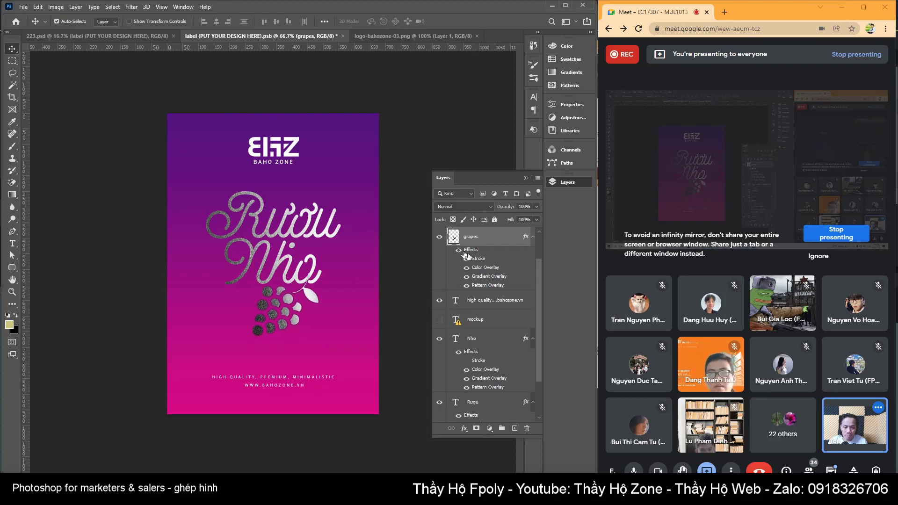
mouse_move(473, 236)
left_mouse_down()
mouse_move(464, 406)
mouse_move(463, 390)
left_mouse_up()
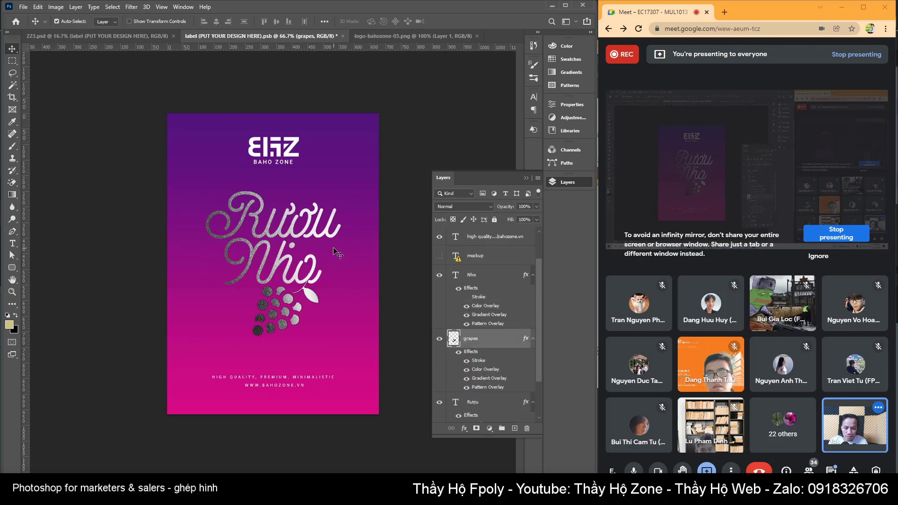
Save the label design file with the website text layer selected
left_click(271, 385)
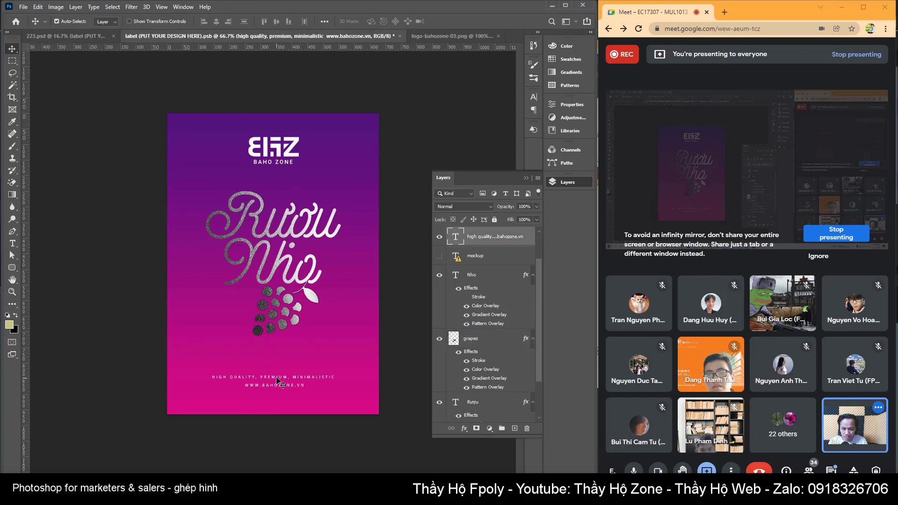
key("ctrl")
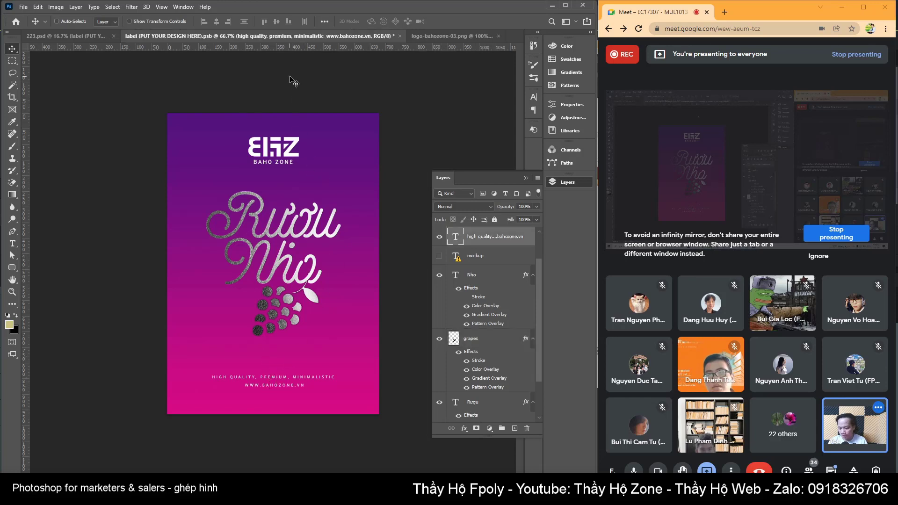
key("ctrl+s")
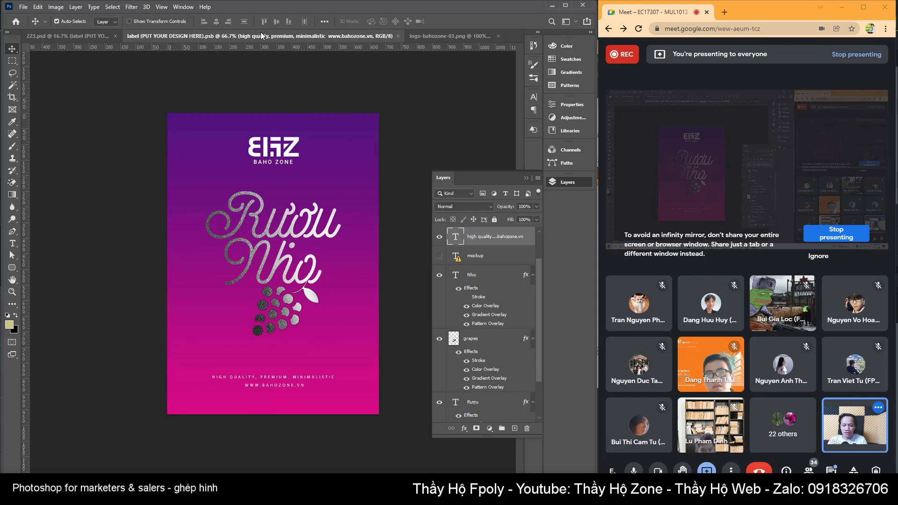
Back in 223.psd, toggle the bag side panel and front design layers to check them
left_click(85, 36)
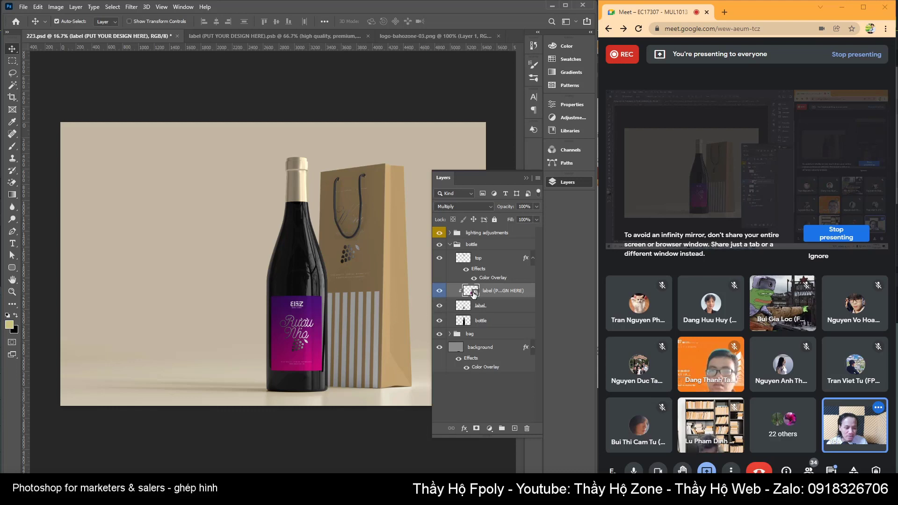
left_click(349, 221)
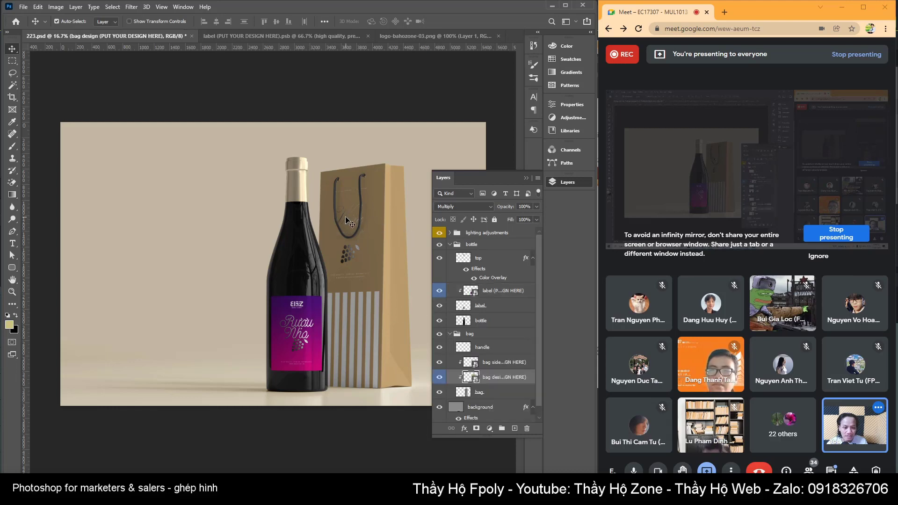
left_click(439, 362)
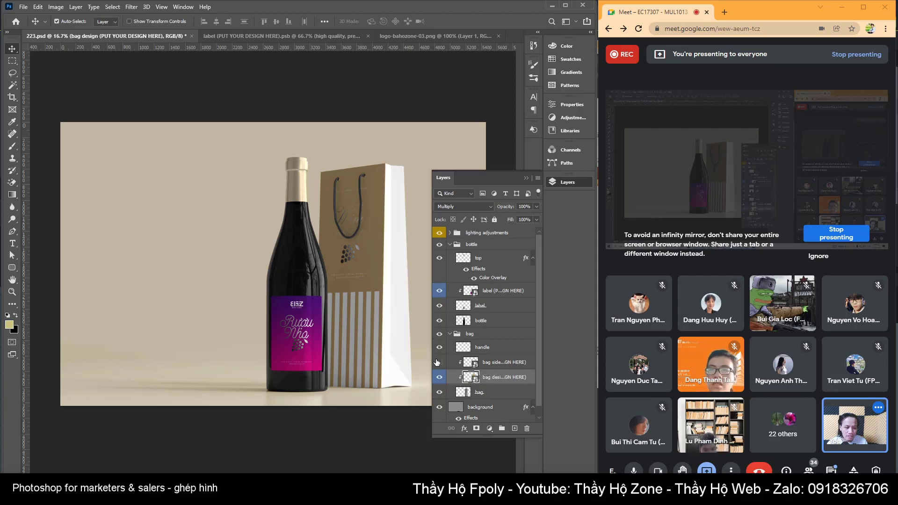
left_click(437, 363)
left_click(439, 377)
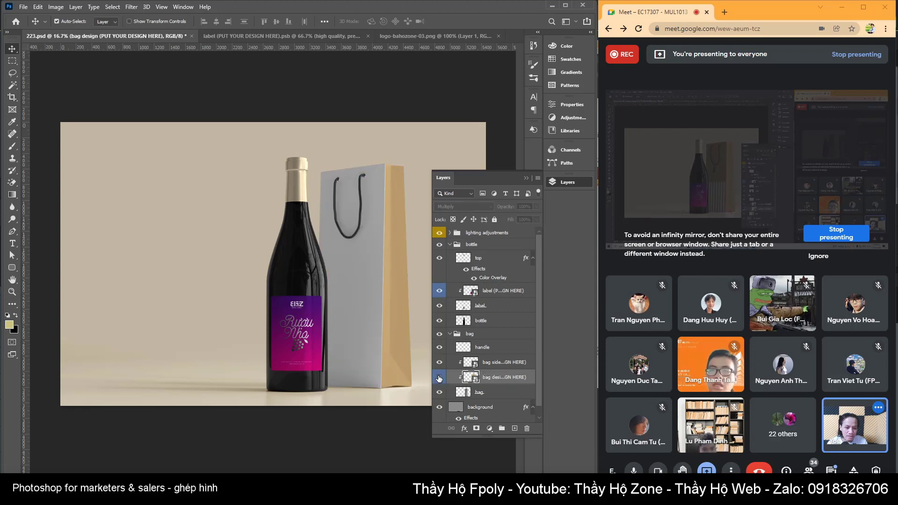
left_click(439, 377)
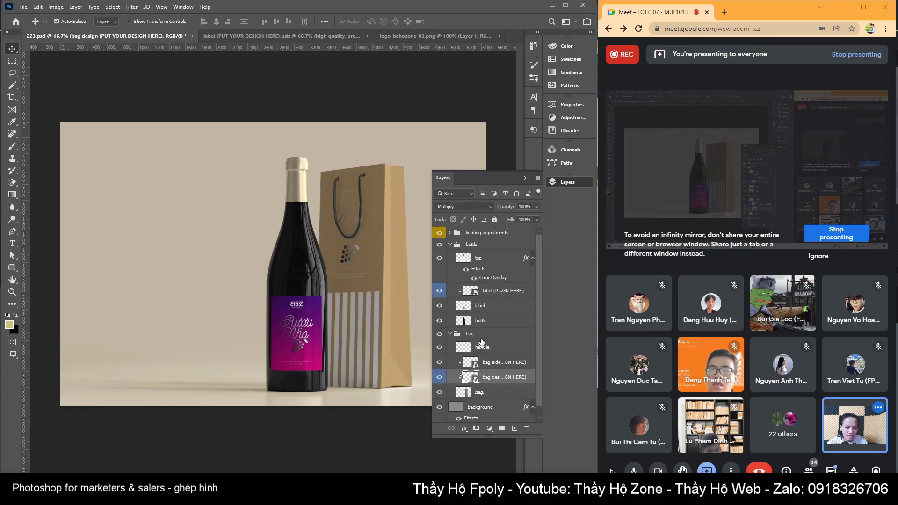
Open the bottle label smart object's contents, then close the label design document
left_click(304, 335)
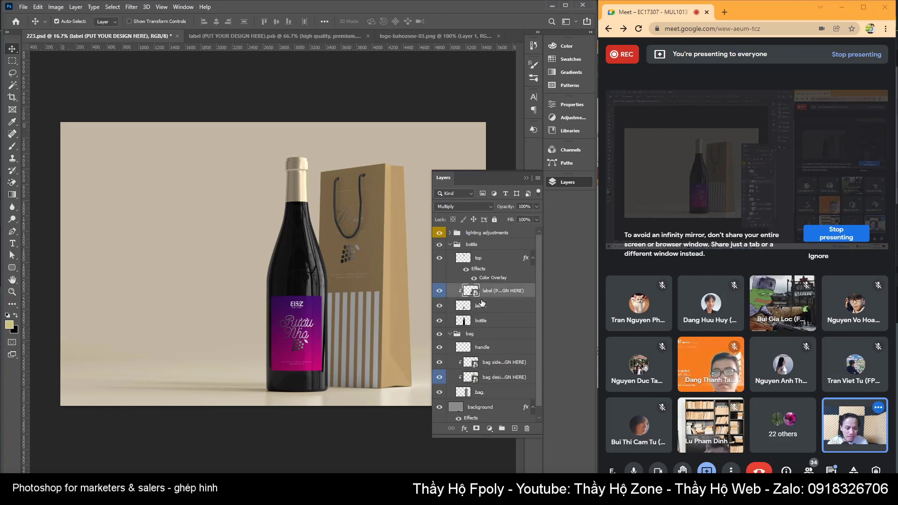
double_click(476, 292)
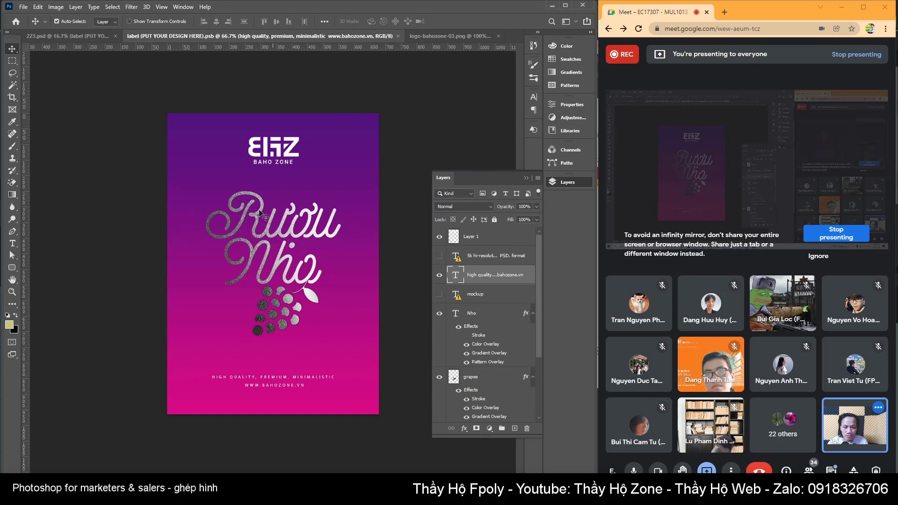
left_click(92, 37)
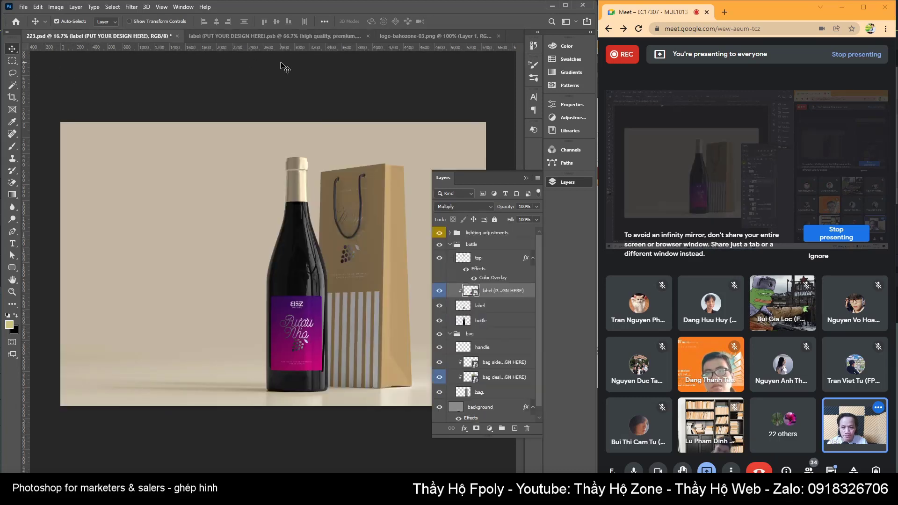
left_click(242, 36)
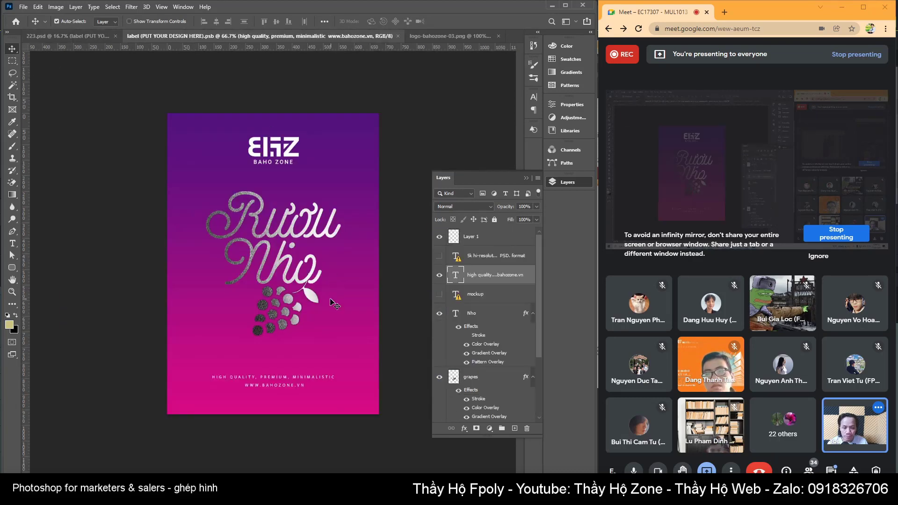
left_click(398, 36)
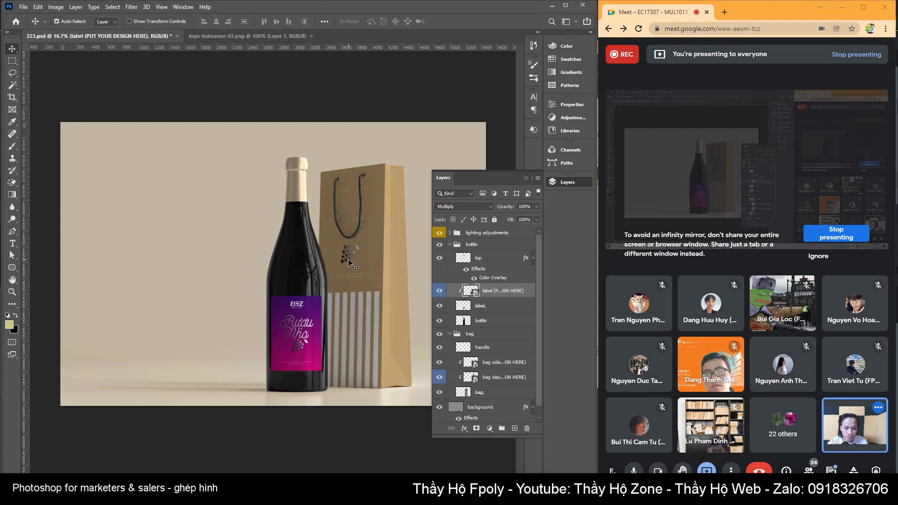
Compare the bottle label by toggling its visibility, then duplicate the label layer
left_click(353, 260)
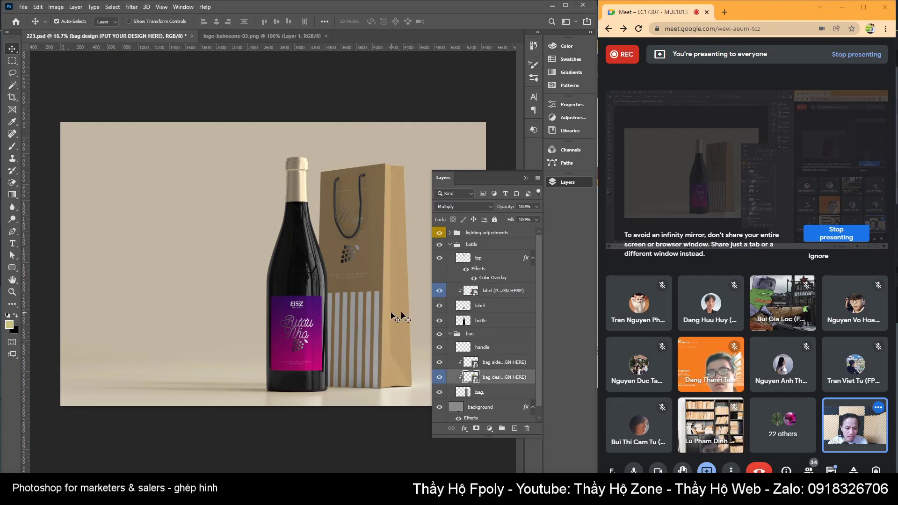
left_click(503, 290)
left_click(441, 291)
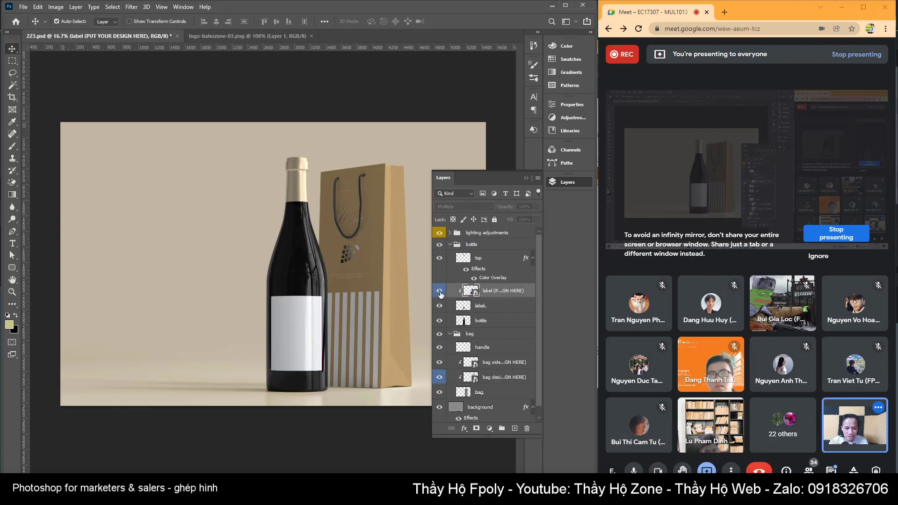
left_click(439, 291)
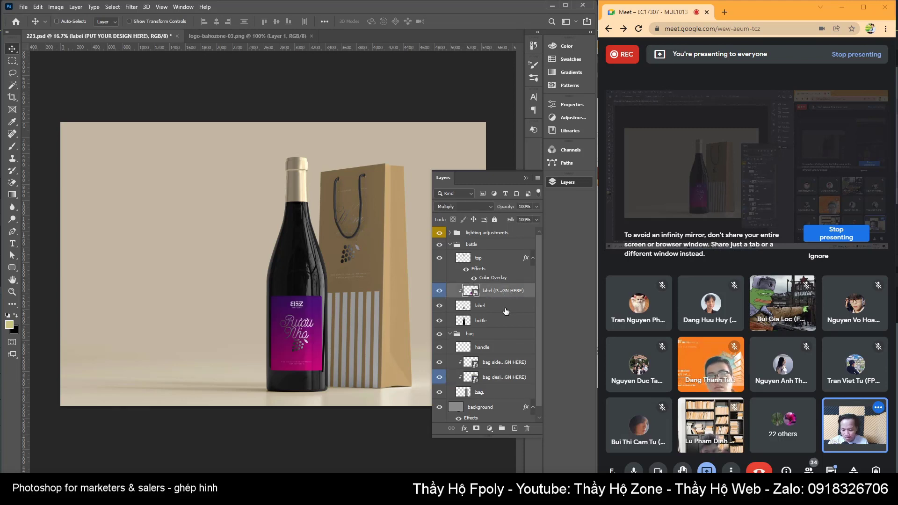
key("ctrl+j")
left_click_drag(488, 290, 495, 377)
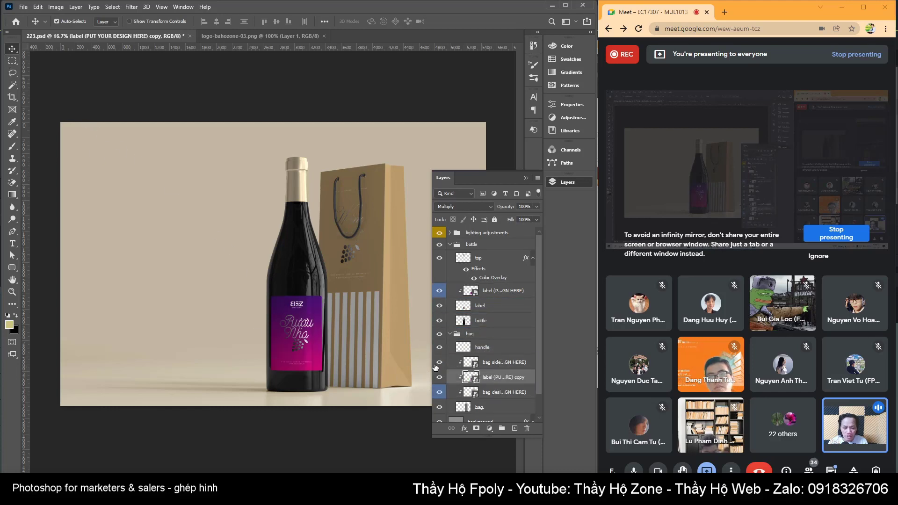
left_click_drag(309, 332, 333, 288)
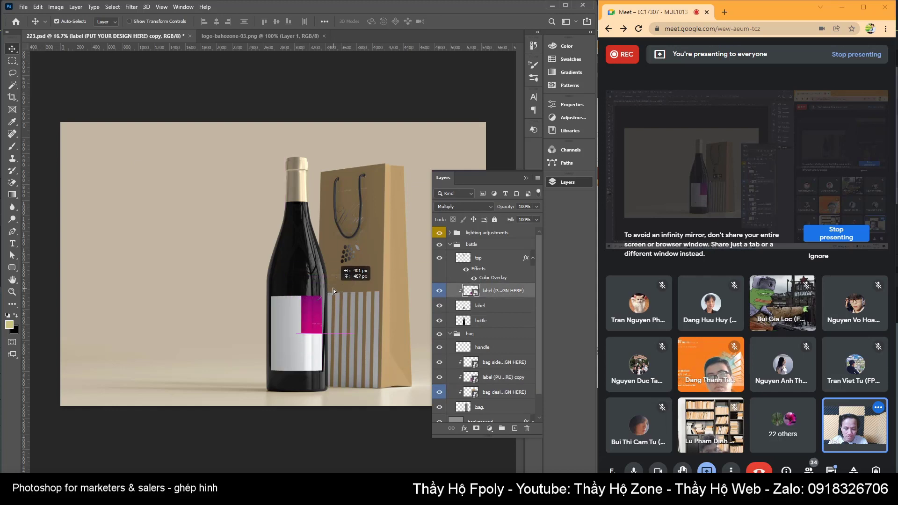
key("ctrl+z")
left_click(494, 380)
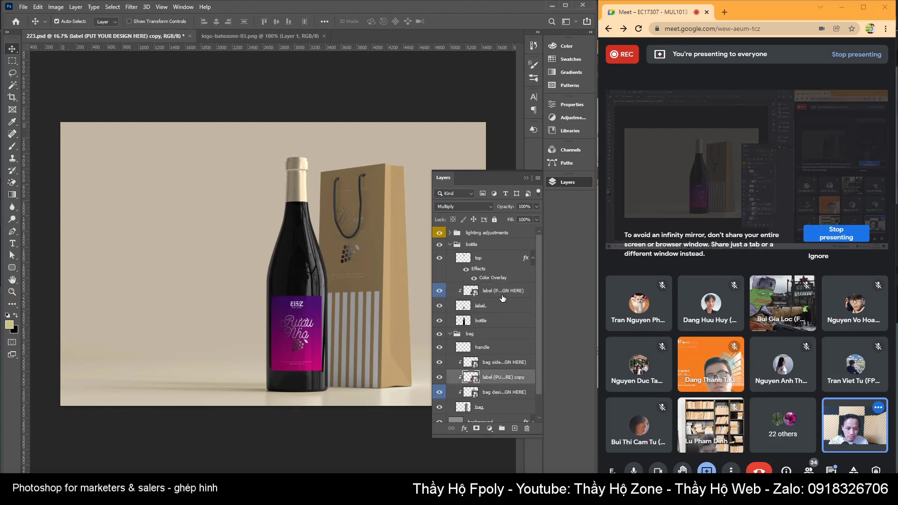
left_click(440, 393)
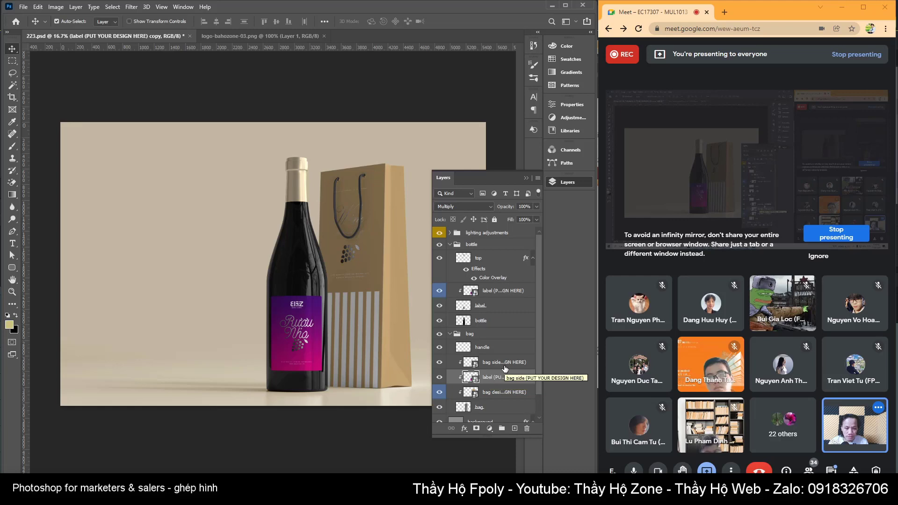
key("Delete")
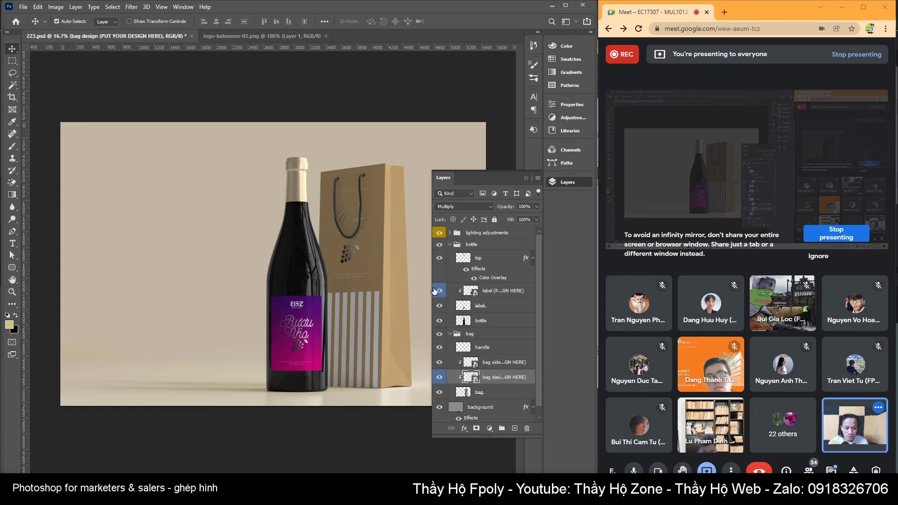
Open the bag front design smart object in its own tab, then return to 223.psd
double_click(470, 377)
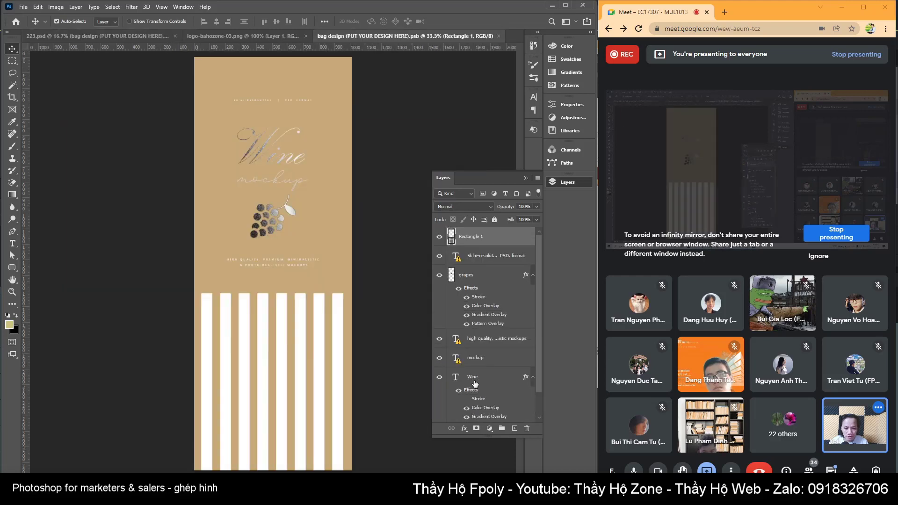
left_click(139, 35)
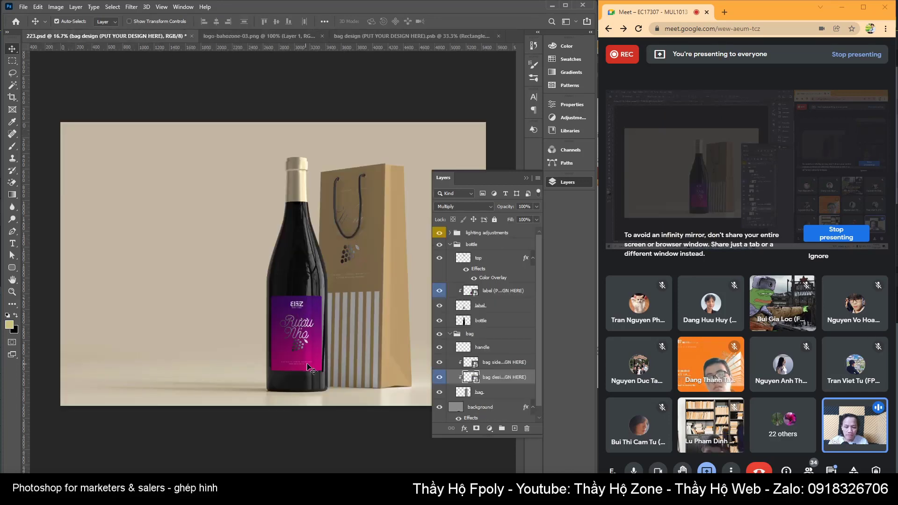
left_click(486, 244)
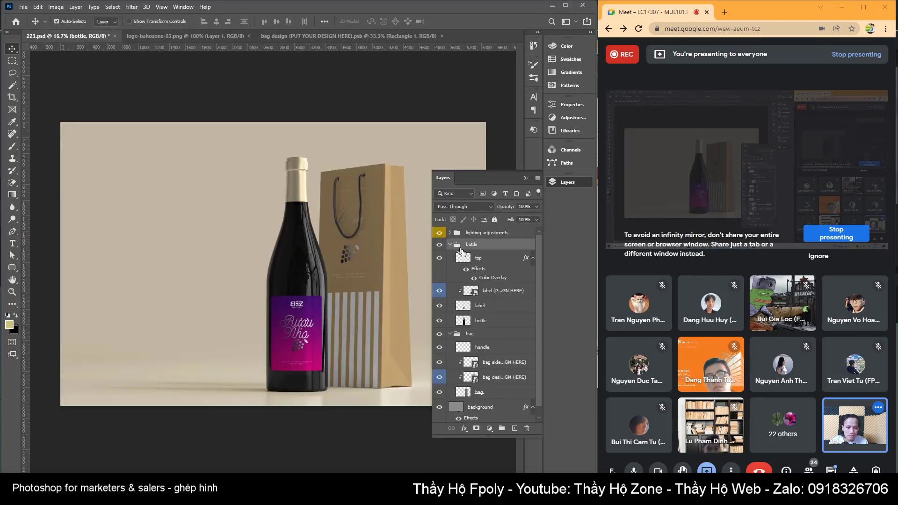
Compare the bottle label by toggling its visibility, then close the logo-bahozone-03.png tab
left_click(495, 291)
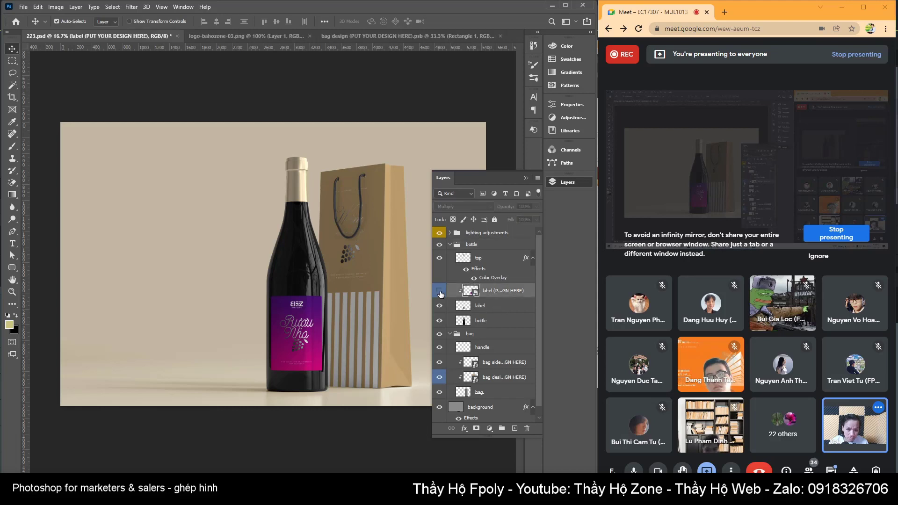
left_click(439, 291)
left_click(439, 291)
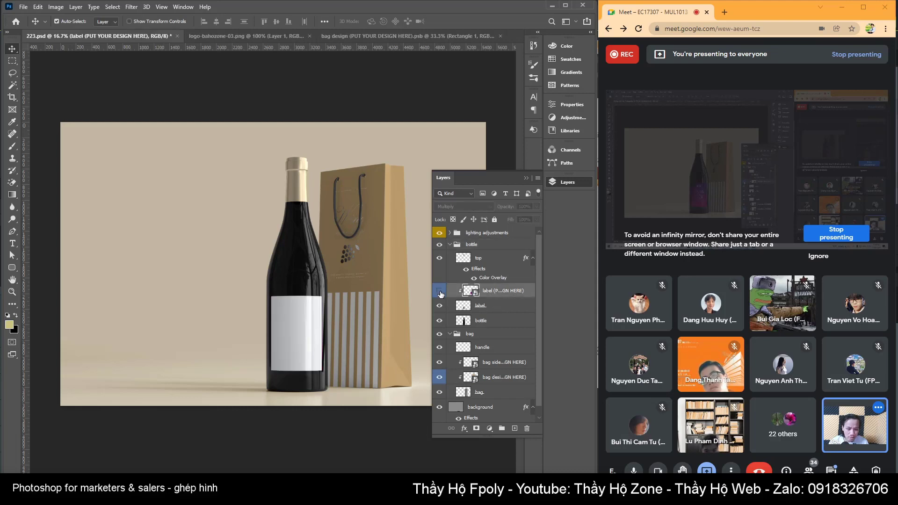
left_click(440, 291)
left_click(440, 291)
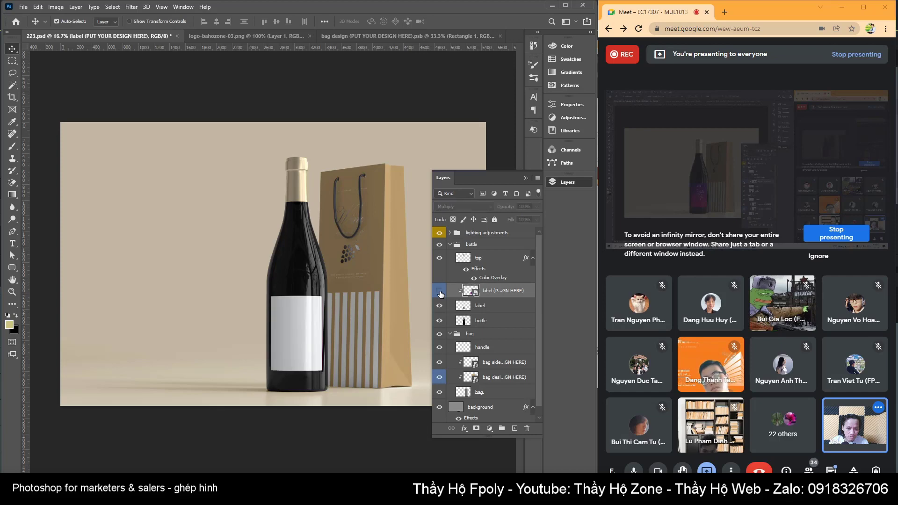
left_click(440, 291)
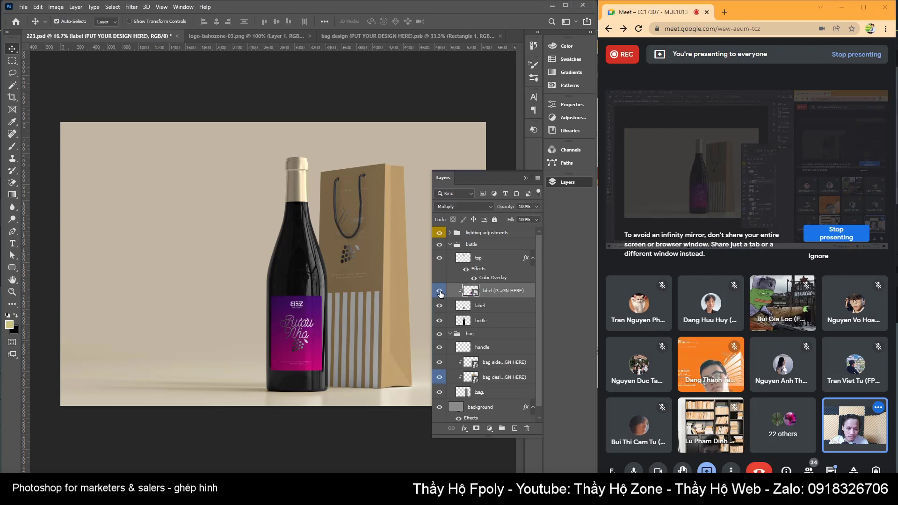
left_click(251, 37)
left_click(310, 36)
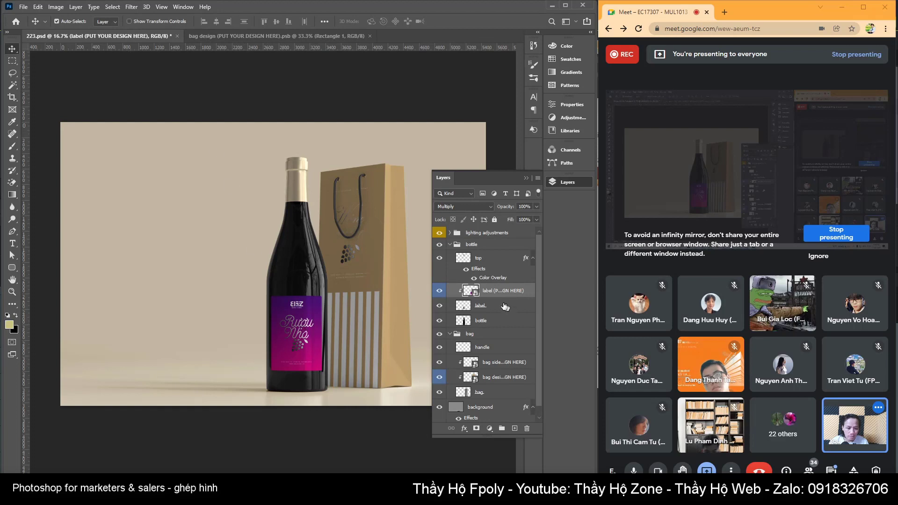
Open the label design smart object and add a new empty layer
double_click(470, 291)
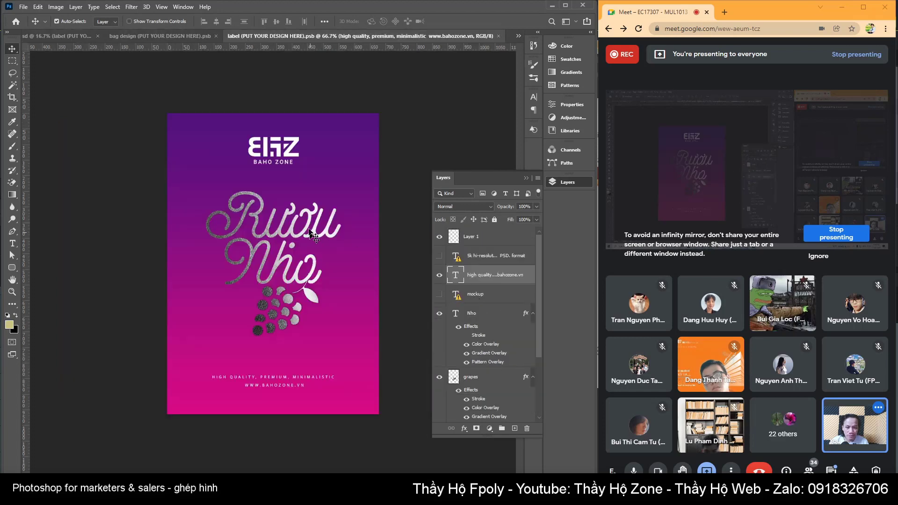
left_click(286, 149)
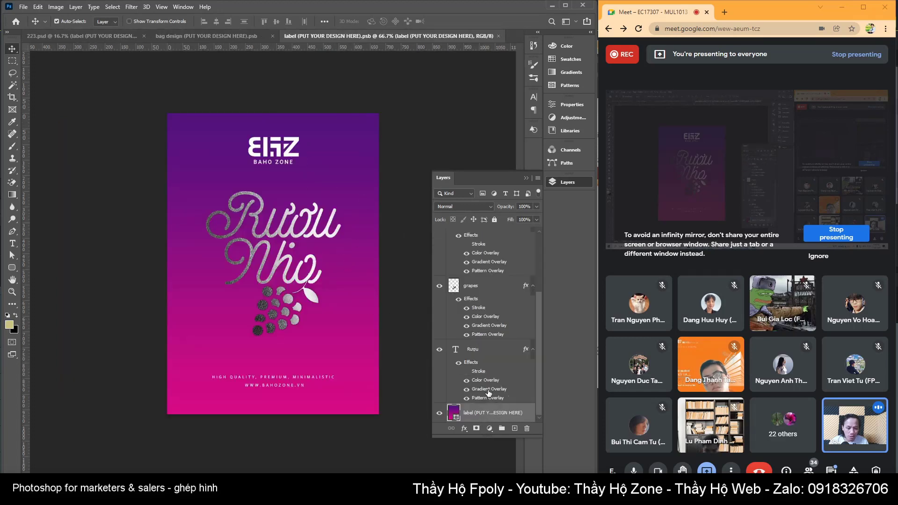
key("ctrl+shift+alt+n")
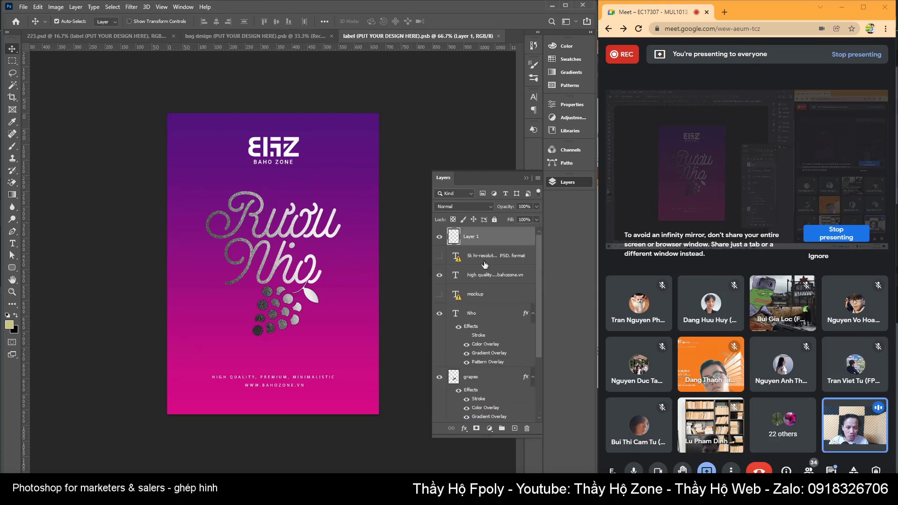
Multi-select the high quality, Nho, grapes, Rượu and label background layers
left_click(484, 277, "ctrl")
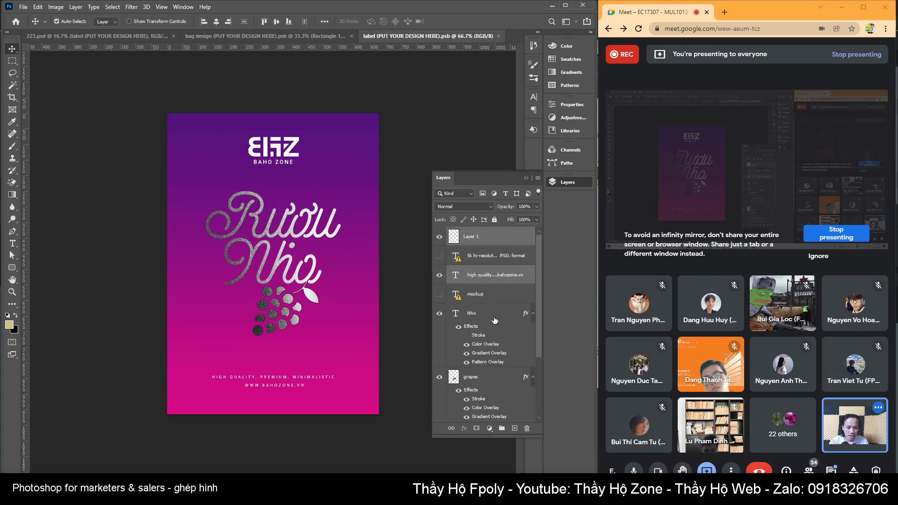
left_click(468, 316, "ctrl")
scroll(487, 328, "down", 1)
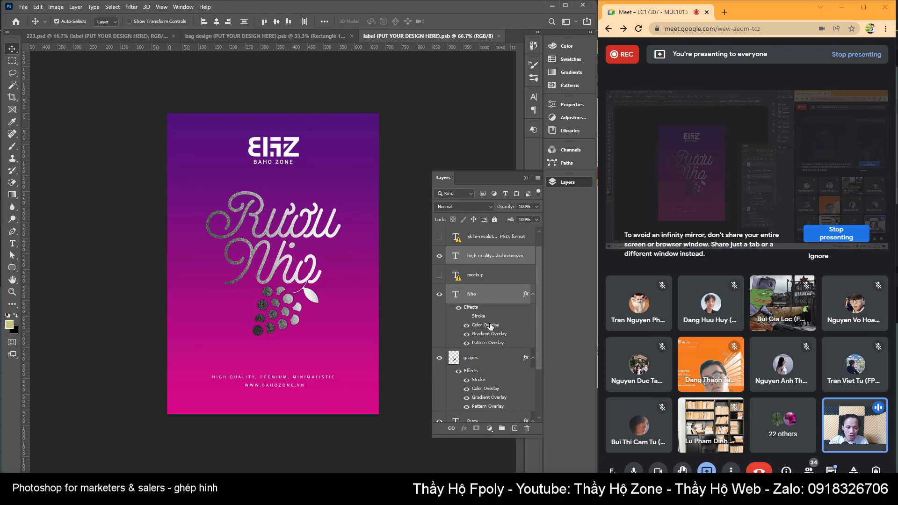
left_click(478, 360, "ctrl")
scroll(486, 362, "down", 2)
left_click(476, 388, "ctrl")
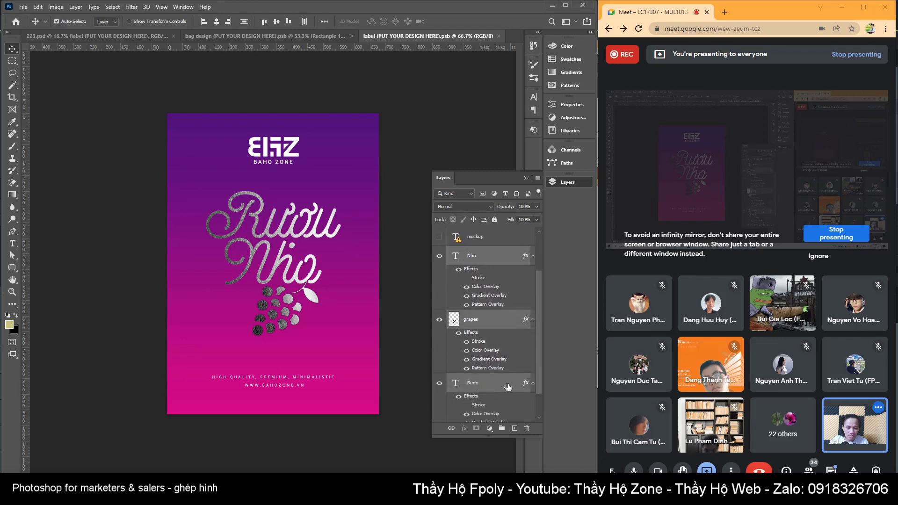
scroll(496, 387, "down", 2)
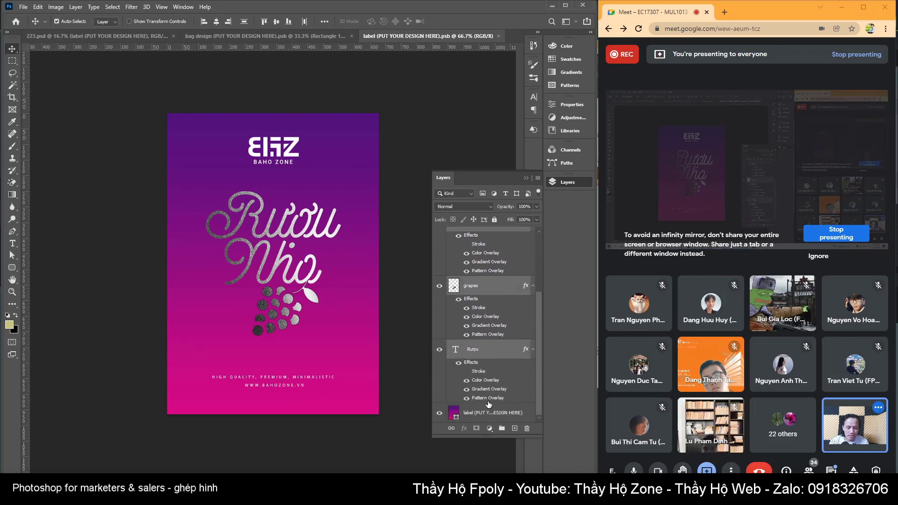
left_click(490, 418, "ctrl")
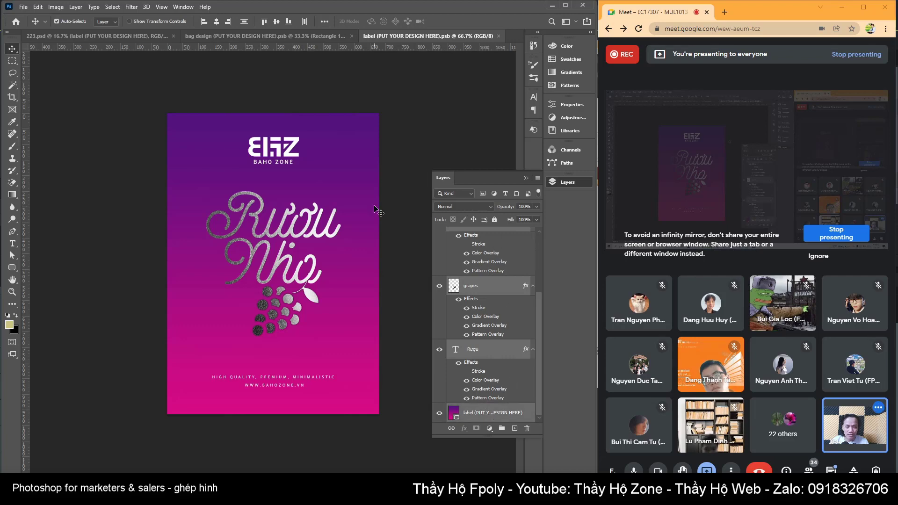
Carry the selected label layers into the bag design and nudge them up and left
mouse_move(470, 289)
left_mouse_down()
mouse_move(298, 36)
mouse_move(262, 142)
left_mouse_up()
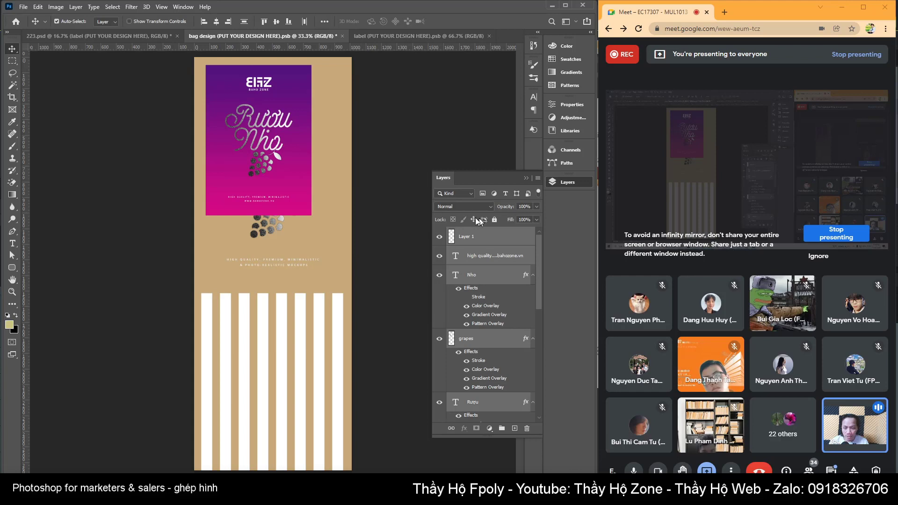
key("shift+Down")
key("shift+Left")
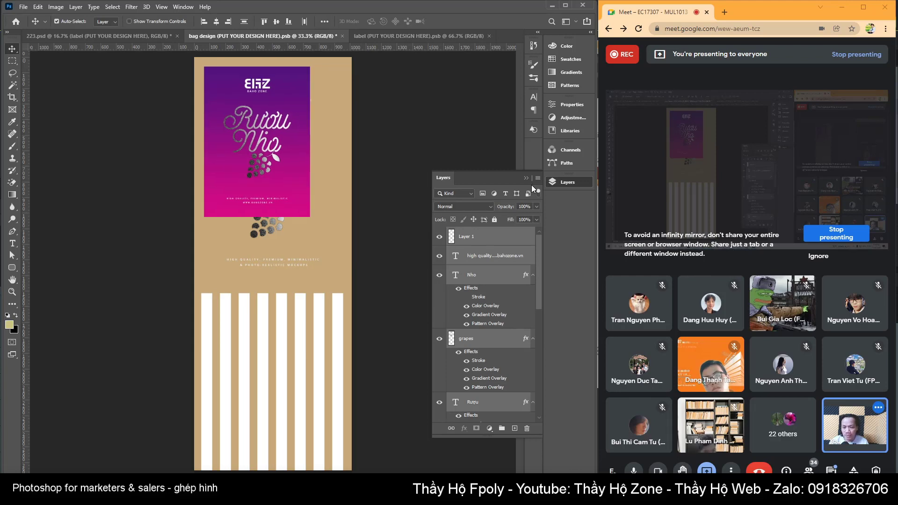
key("shift+Up")
key("shift+Up")
key("shift+Up")
key("shift+Up")
key("shift+Up")
key("shift+Up")
key("shift+Left")
key("shift+Left")
key("shift+Left")
key("shift+Left")
key("shift+Left")
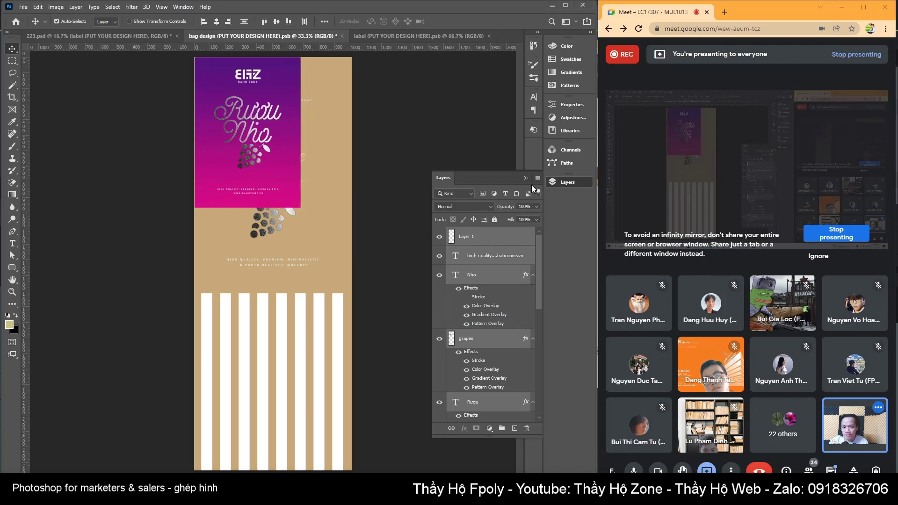
key("shift+Left")
key("shift+Up")
Scale the pasted label up to span the top of the bag
key("ctrl+t")
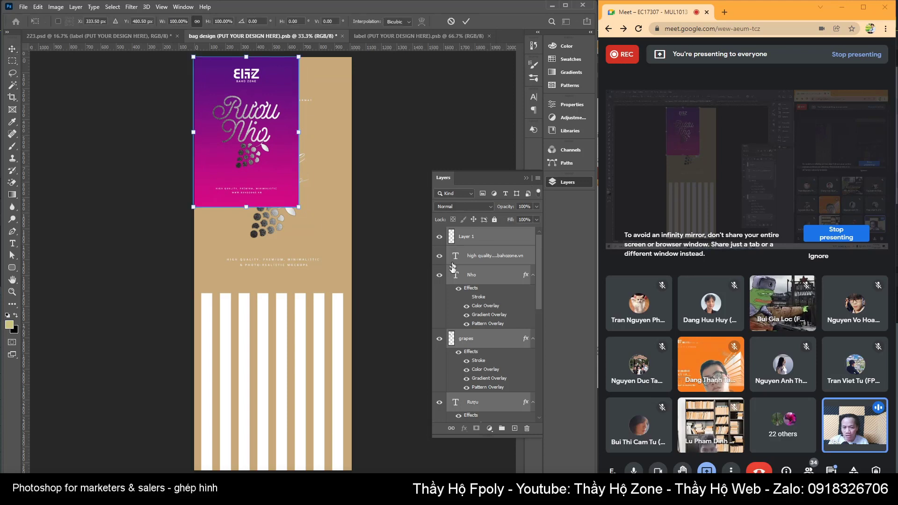
left_click_drag(299, 207, 370, 274)
key("Return")
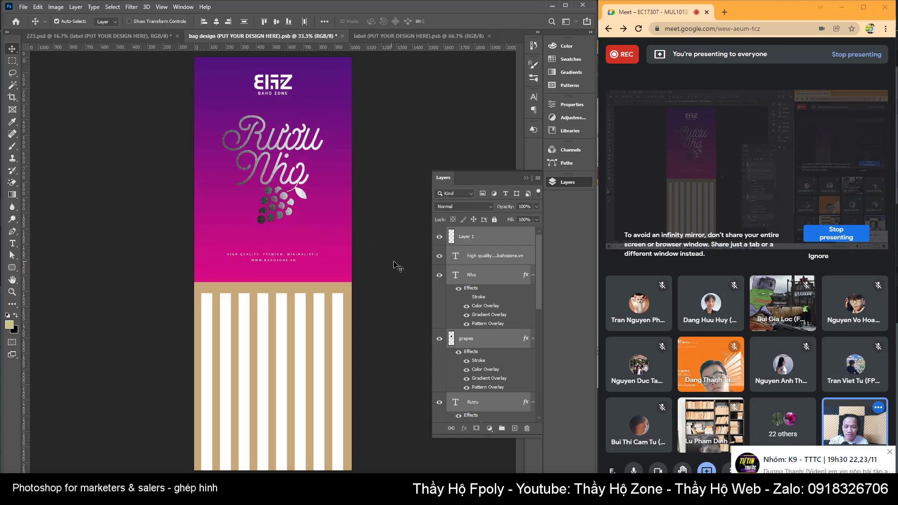
left_click(350, 303)
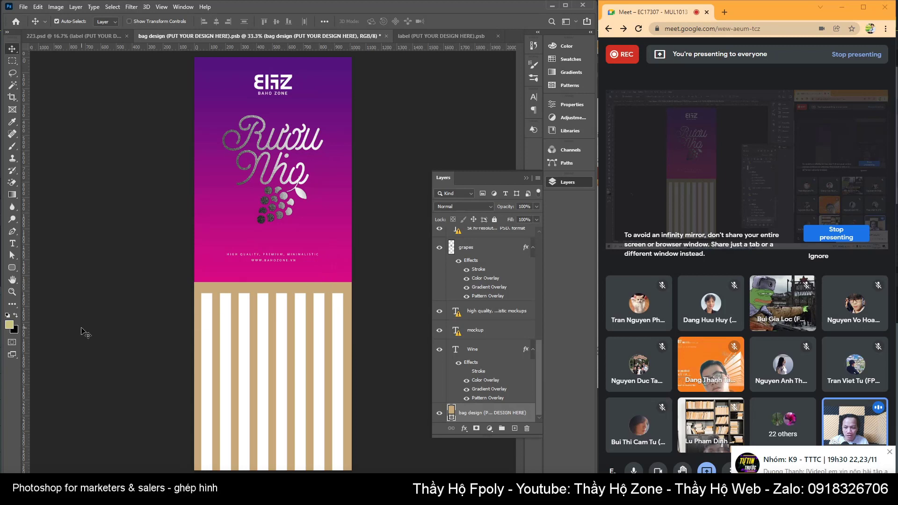
Sample the magenta from the label gradient with the Eyedropper
left_click(12, 267)
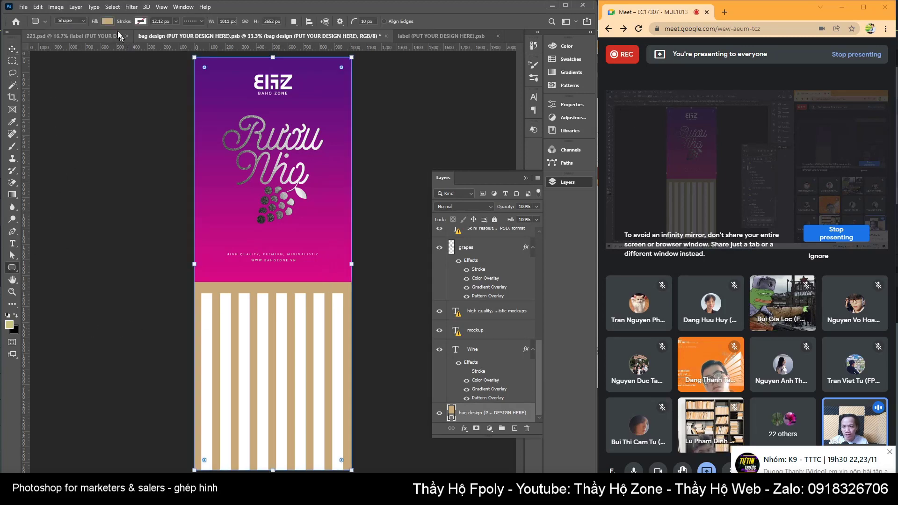
left_click(108, 22)
left_click(12, 123)
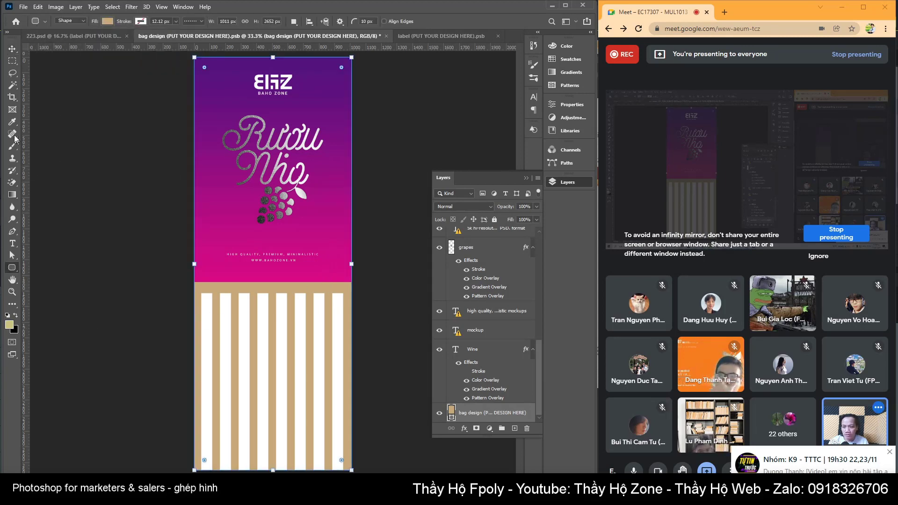
left_click(211, 280)
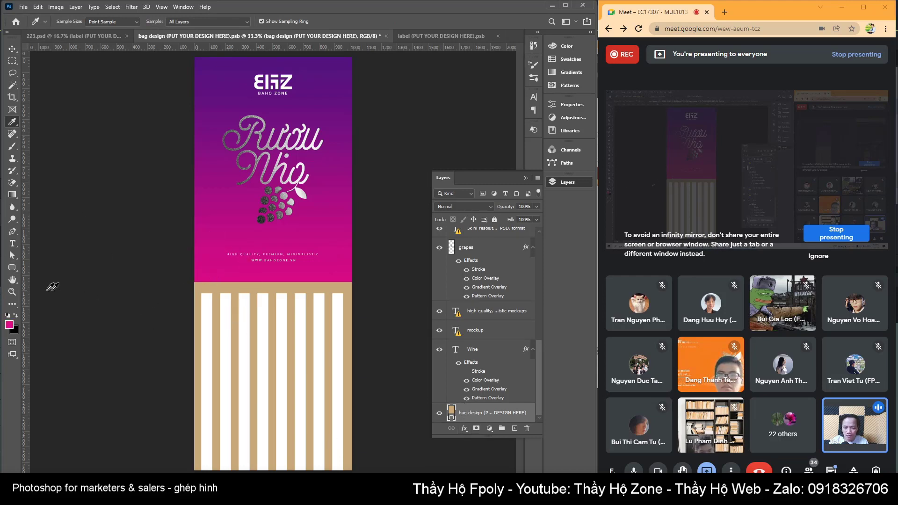
Fill the bag's base shape with the sampled hot pink and save the bag design
left_click(12, 269)
left_click(107, 21)
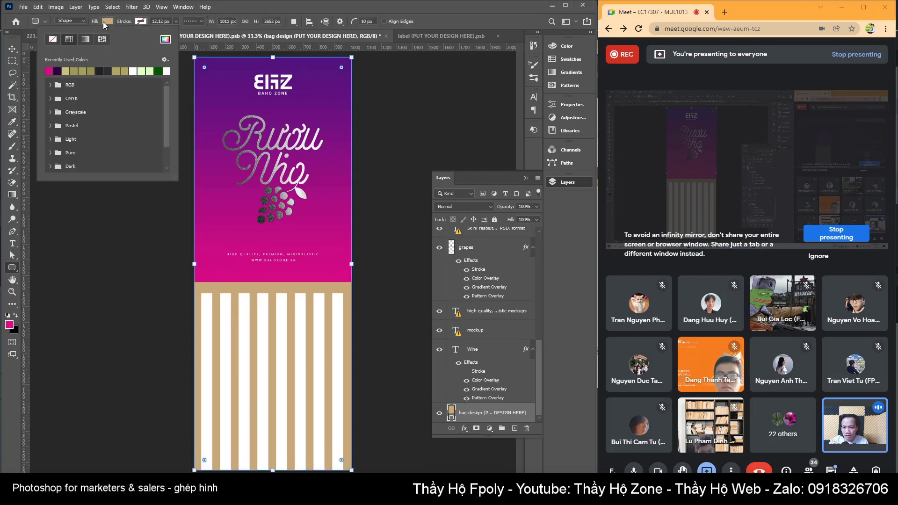
left_click(49, 71)
left_click(12, 49)
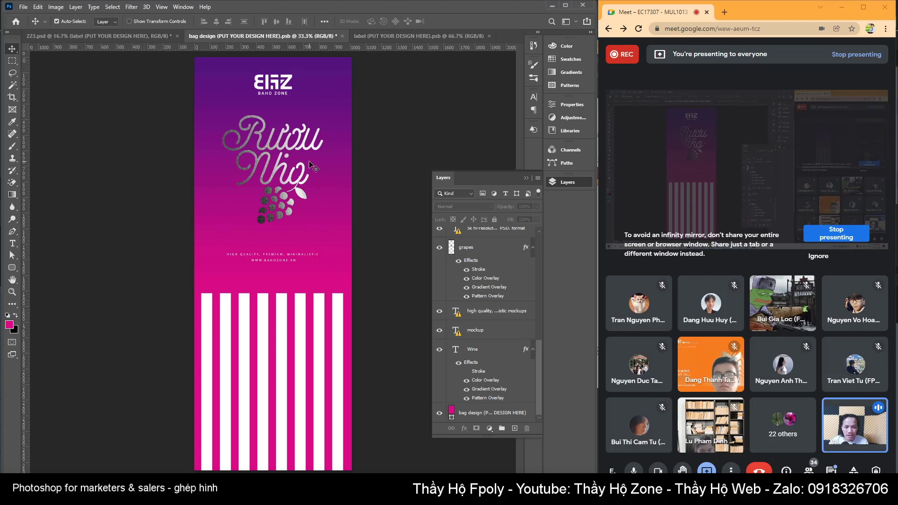
key("ctrl+s")
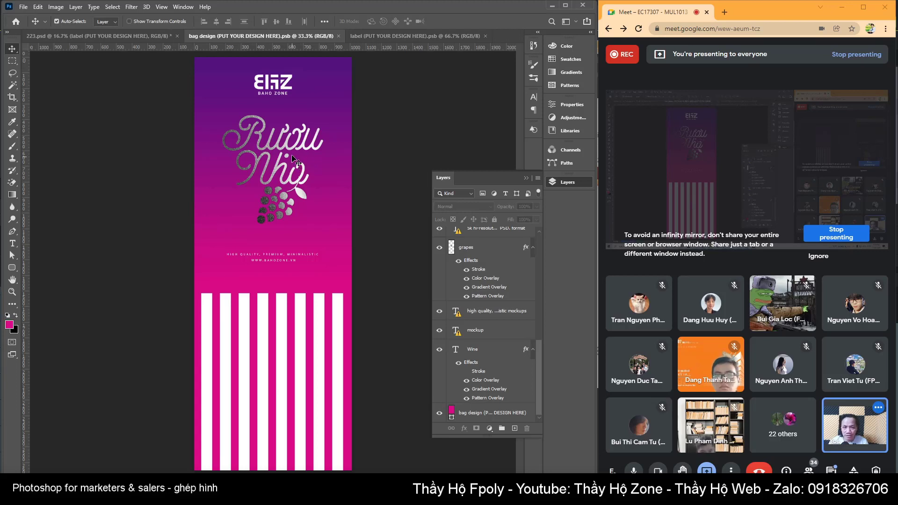
left_click(141, 35)
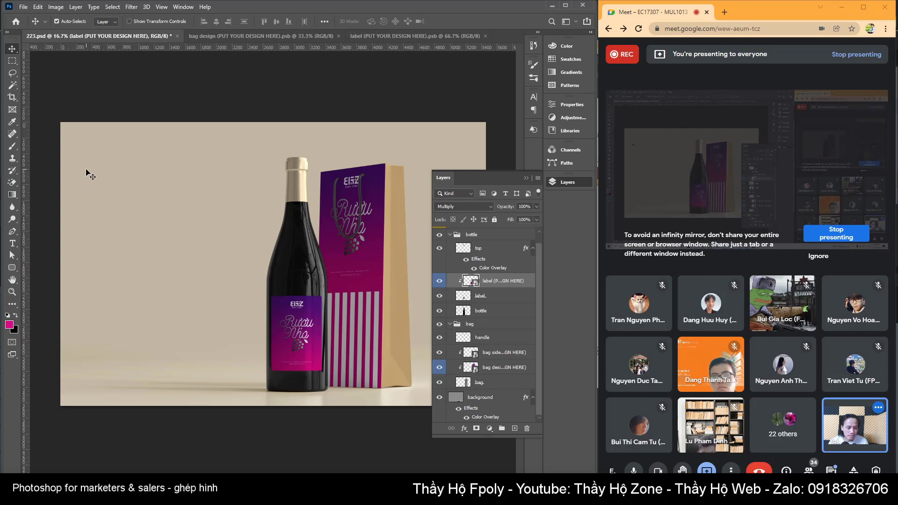
Save the mockup and preview it with panels hidden and the beige background toggled
key("ctrl+s")
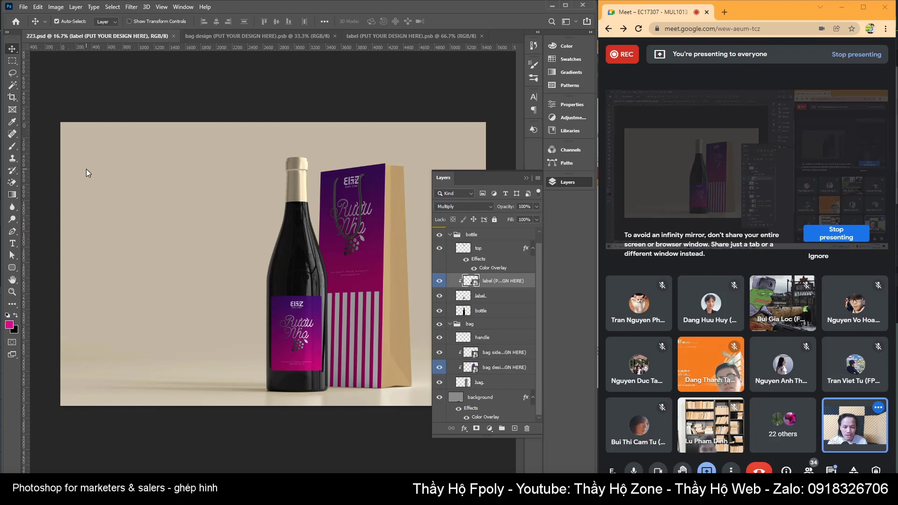
key("Tab")
key("Tab")
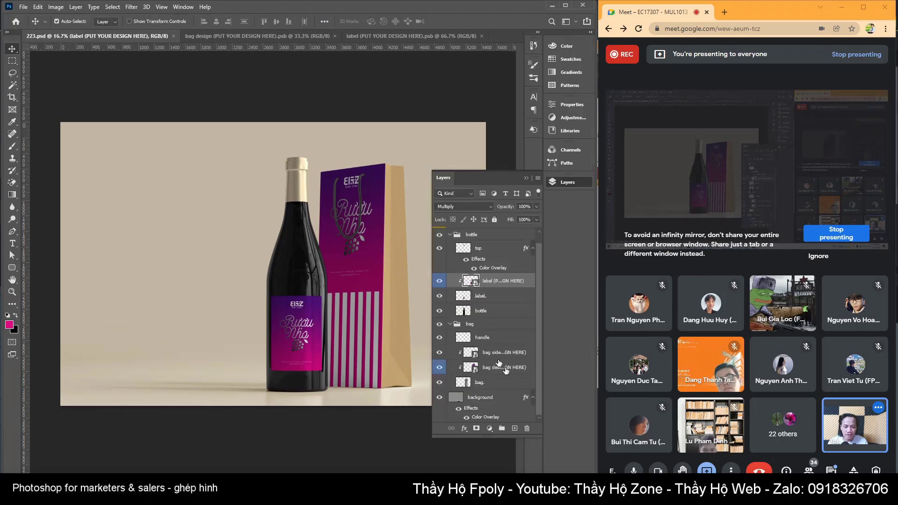
left_click(439, 397)
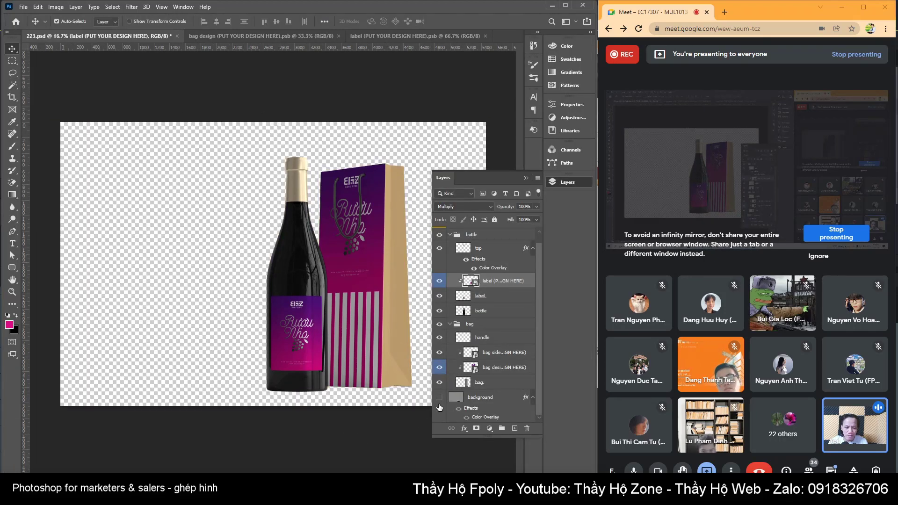
left_click(440, 398)
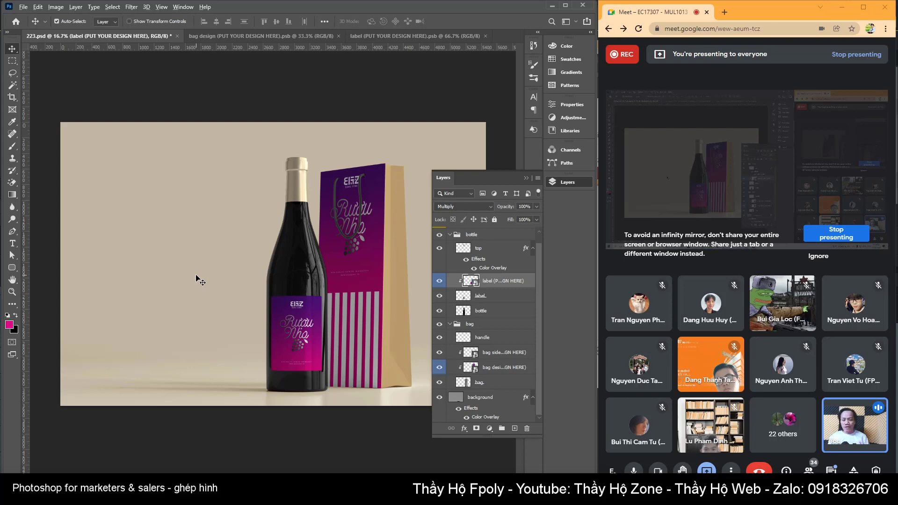
key("alt+Tab")
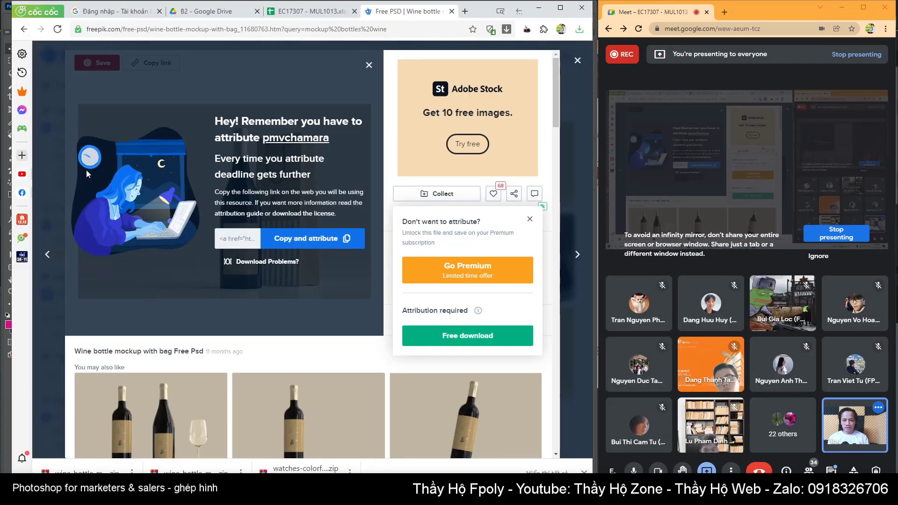
Search Freepik for 'poster wine' and scroll through the results
key("alt+Left")
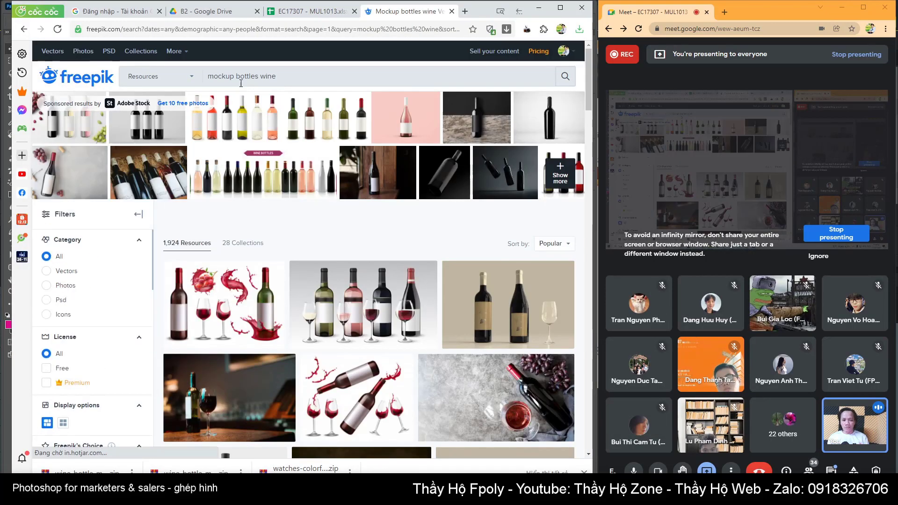
left_click_drag(282, 76, 178, 77)
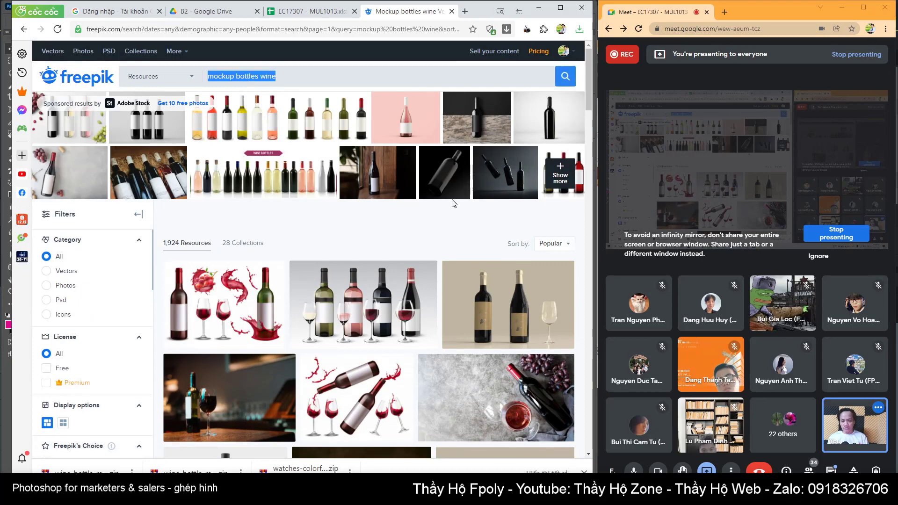
type("poster")
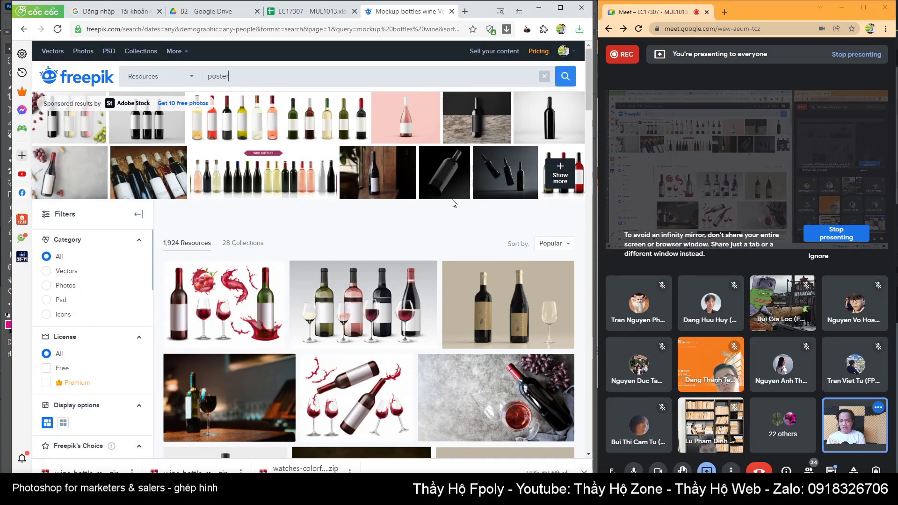
type(" wine")
key("Return")
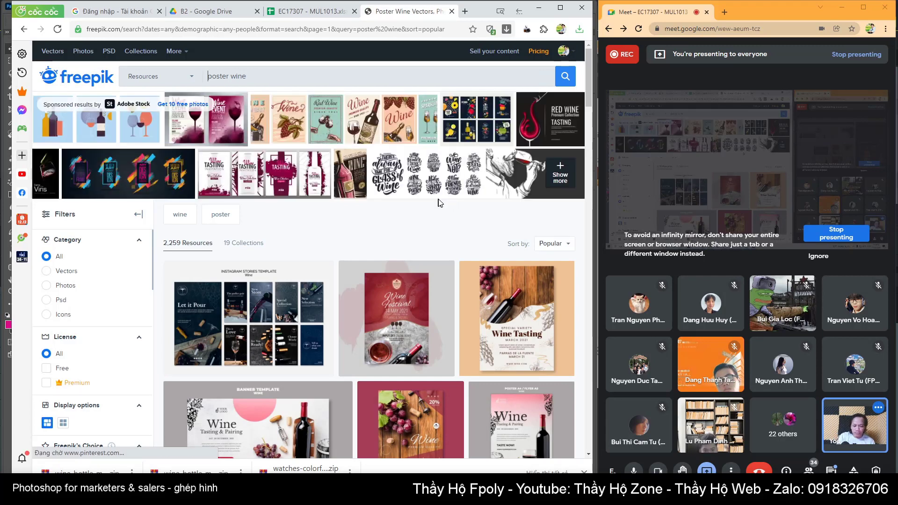
scroll(439, 202, "down", 3)
scroll(439, 196, "down", 1)
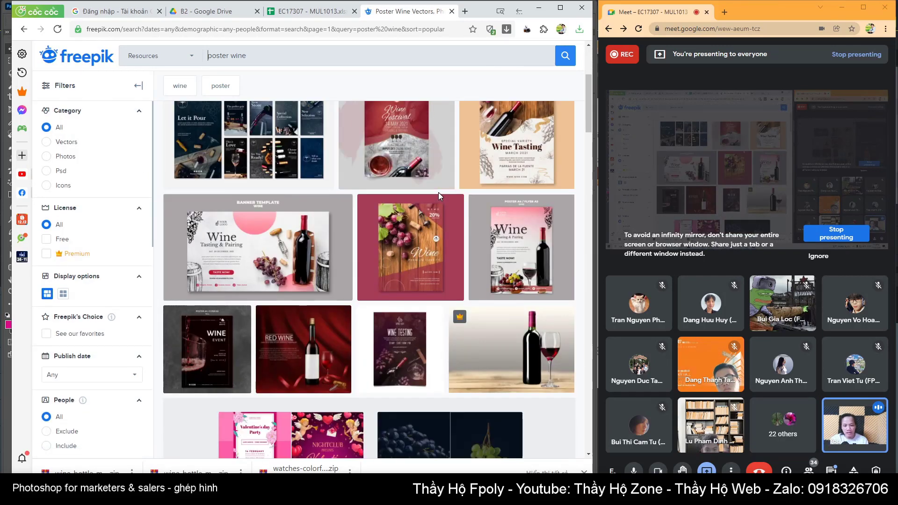
scroll(438, 193, "down", 3)
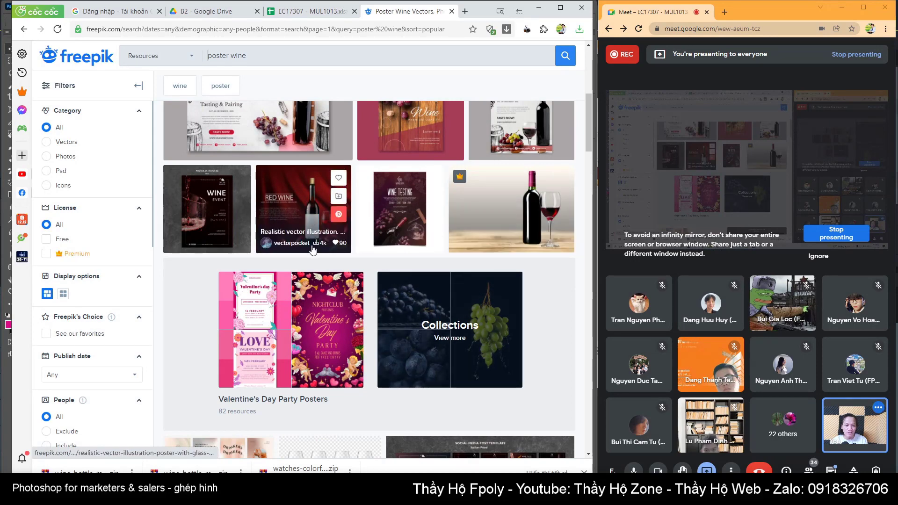
Free-download the Red Wine poster vector and show the zip in its folder
left_click(293, 188)
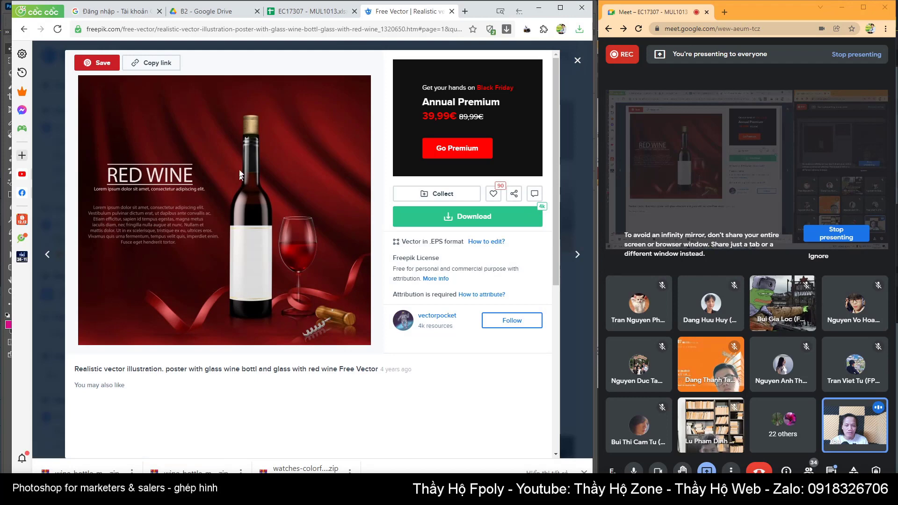
left_click(449, 216)
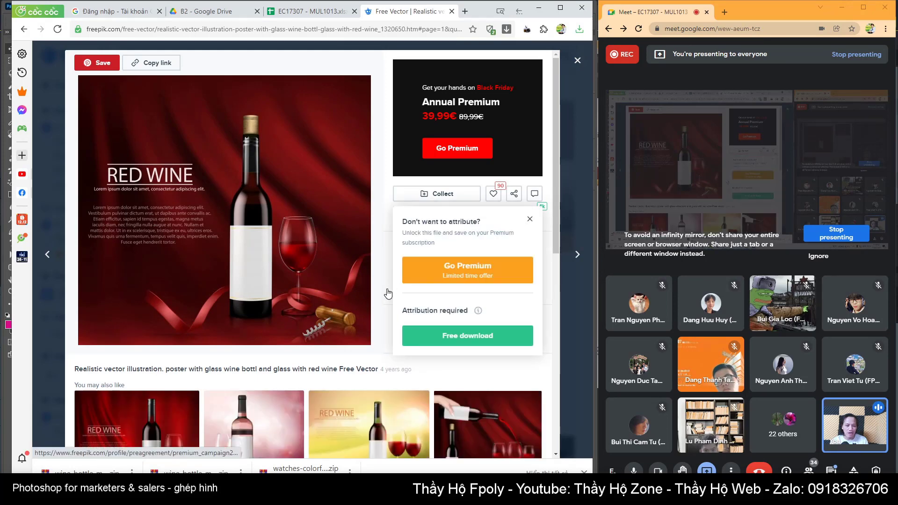
left_click(470, 329)
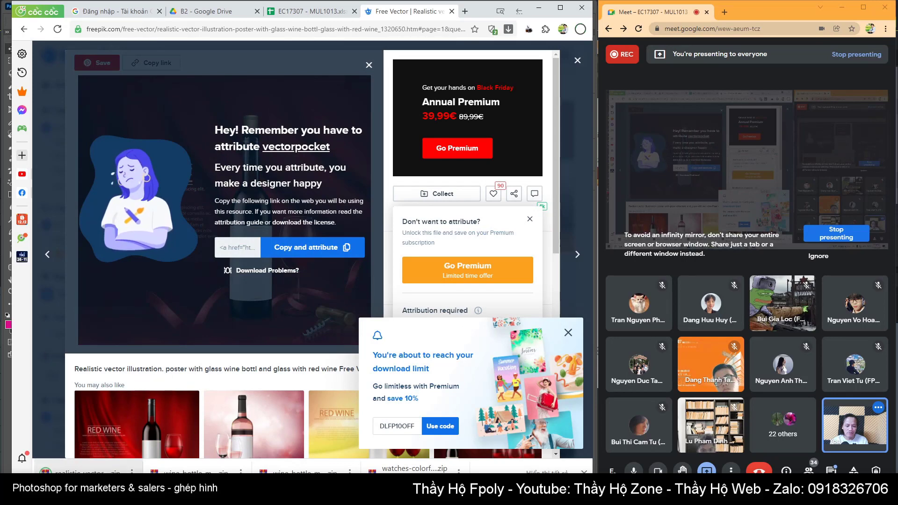
left_click(132, 471)
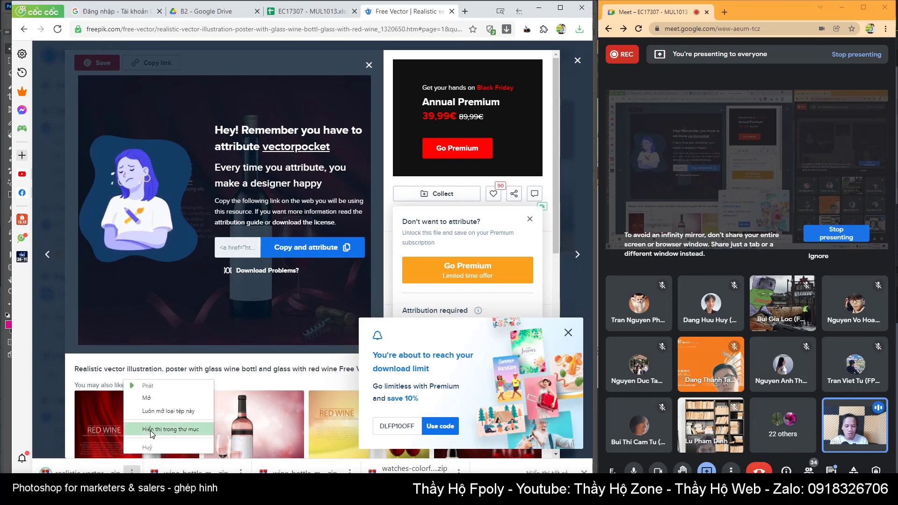
left_click(151, 430)
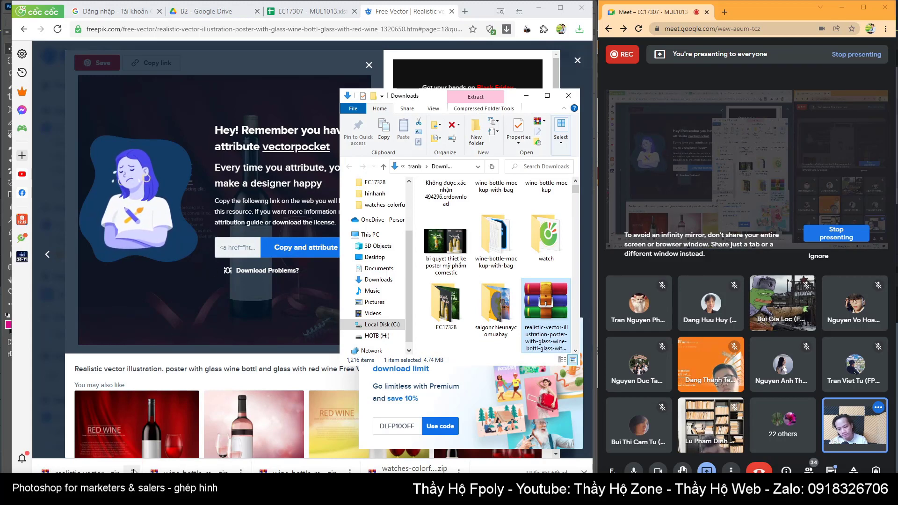
Extract the Red Wine poster zip to its own folder and open it
left_click(132, 472)
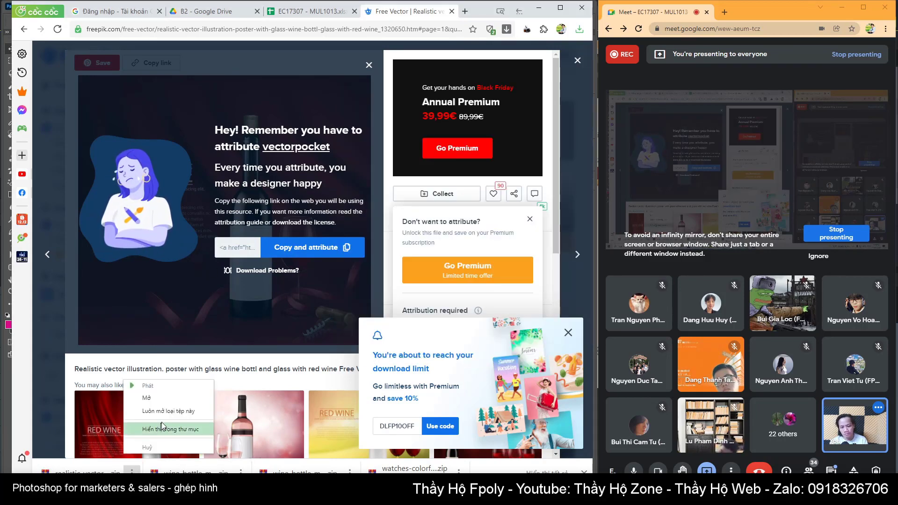
left_click(159, 435)
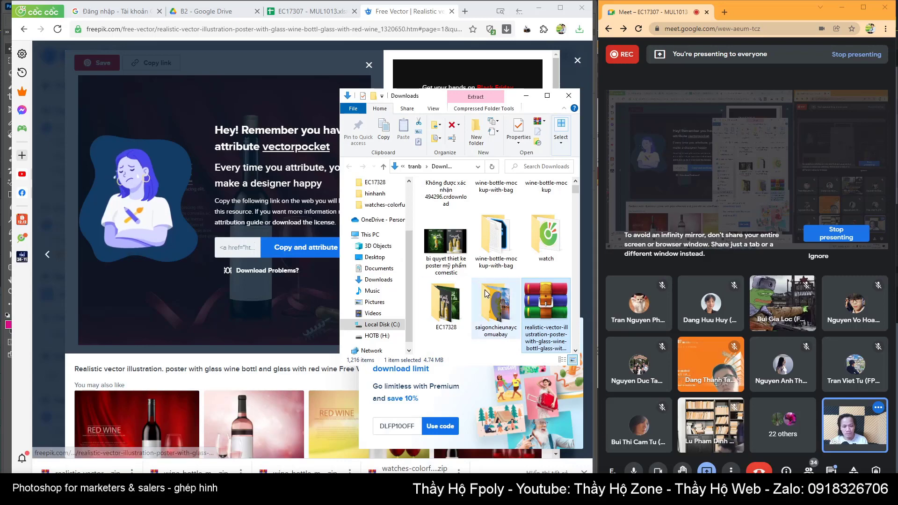
right_click(548, 306)
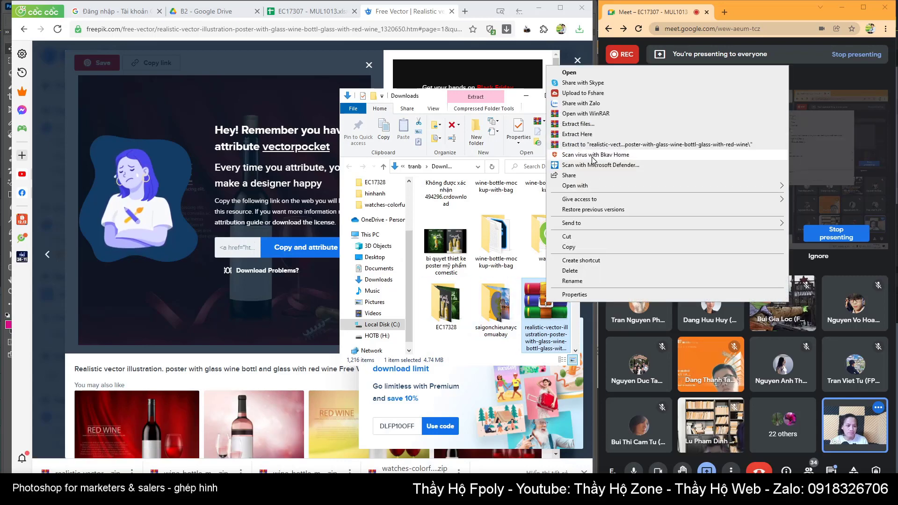
left_click(577, 144)
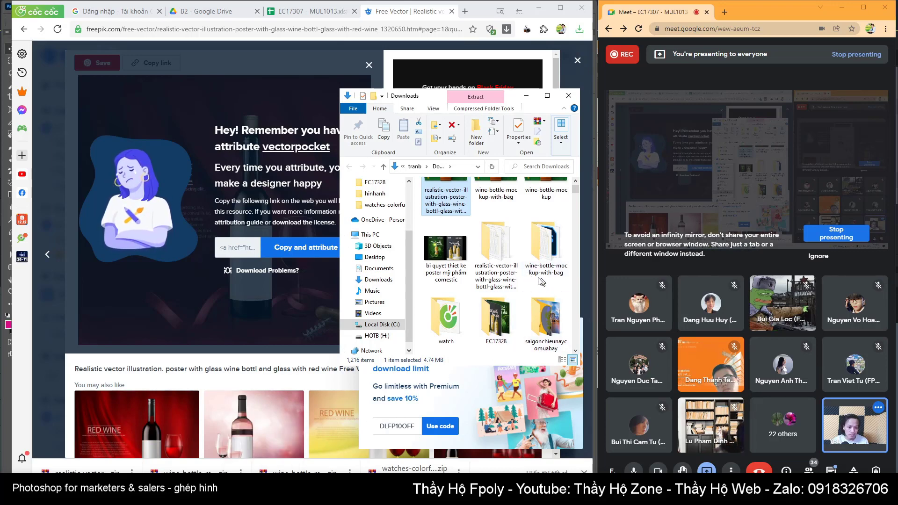
double_click(496, 255)
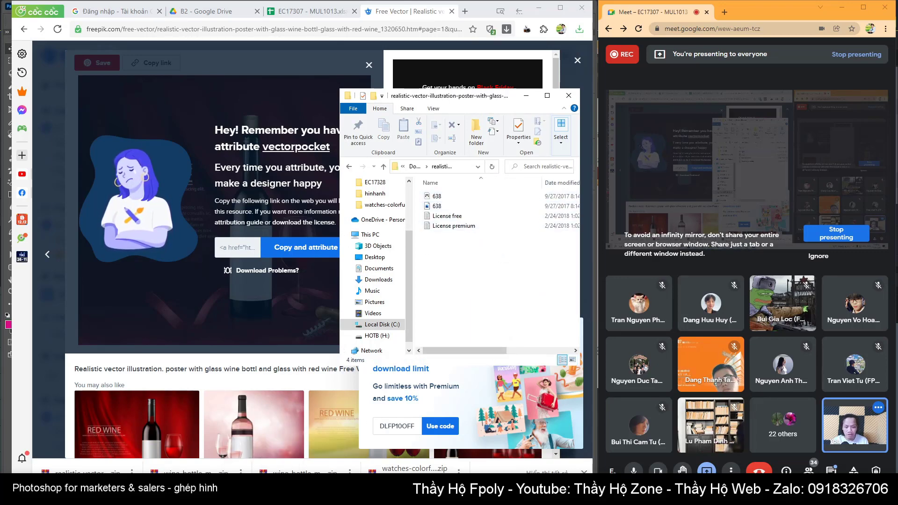
key("alt+Tab")
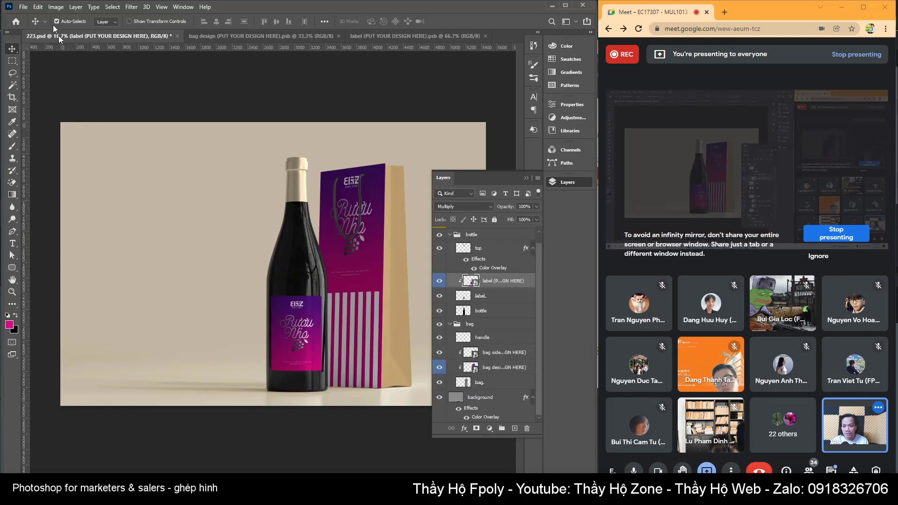
Launch Adobe Illustrator 2021 from the Windows search
key("super")
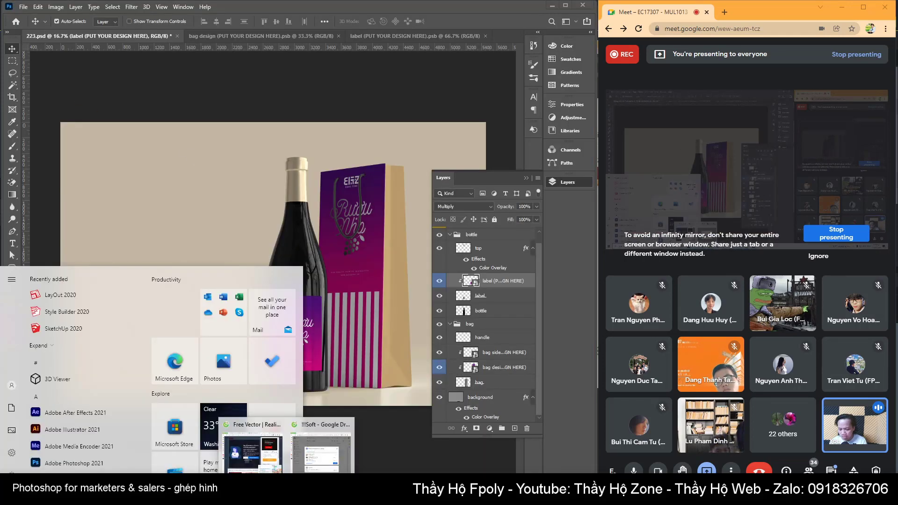
type("i")
left_click(113, 310)
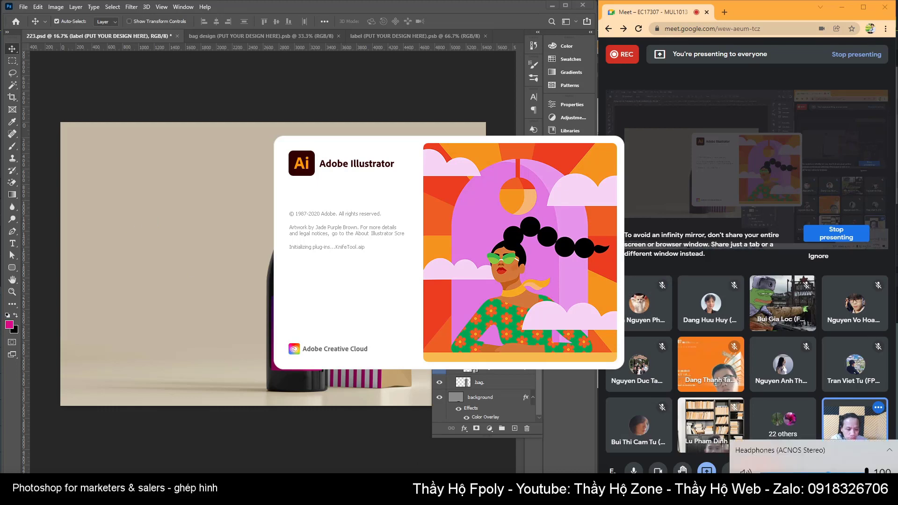
Switch the sound playback device to headphones and bring up Illustrator's Open file dialog
left_click(795, 452)
left_click(789, 439)
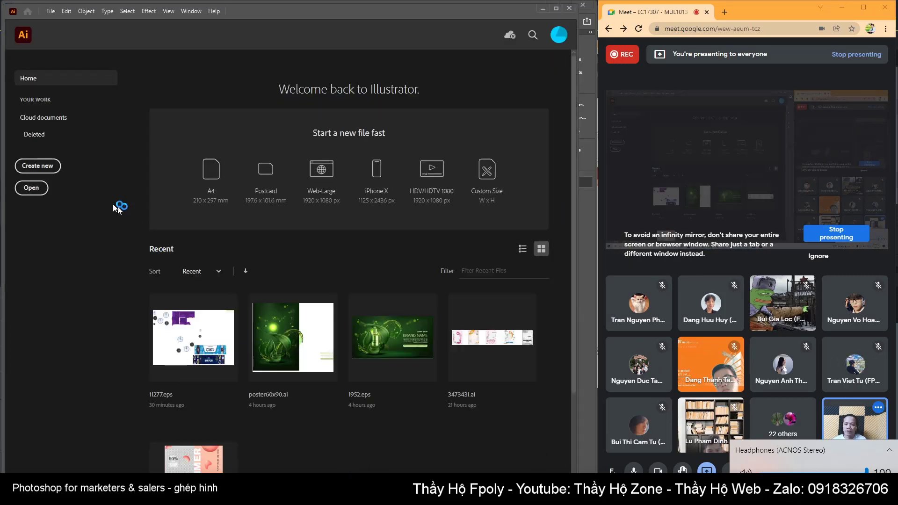
left_click(40, 192)
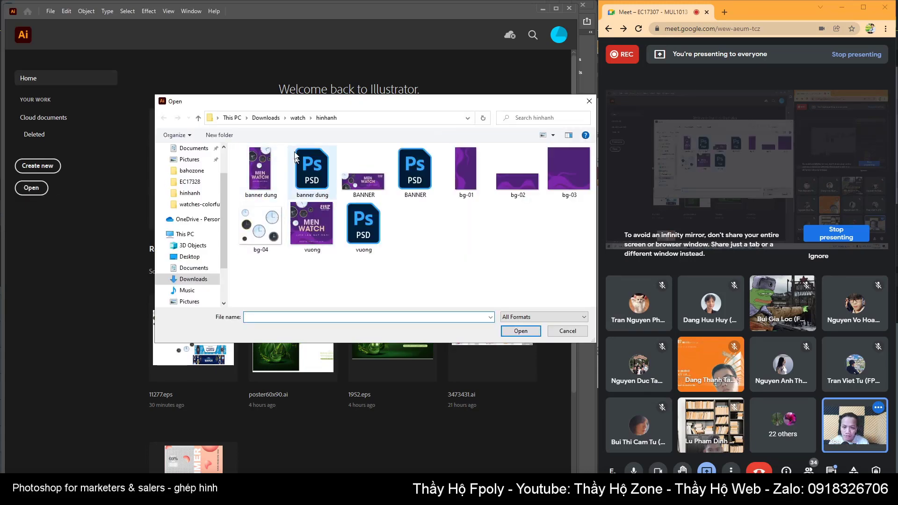
Open 638.eps from the extracted wine poster folder in Downloads
left_click(266, 118)
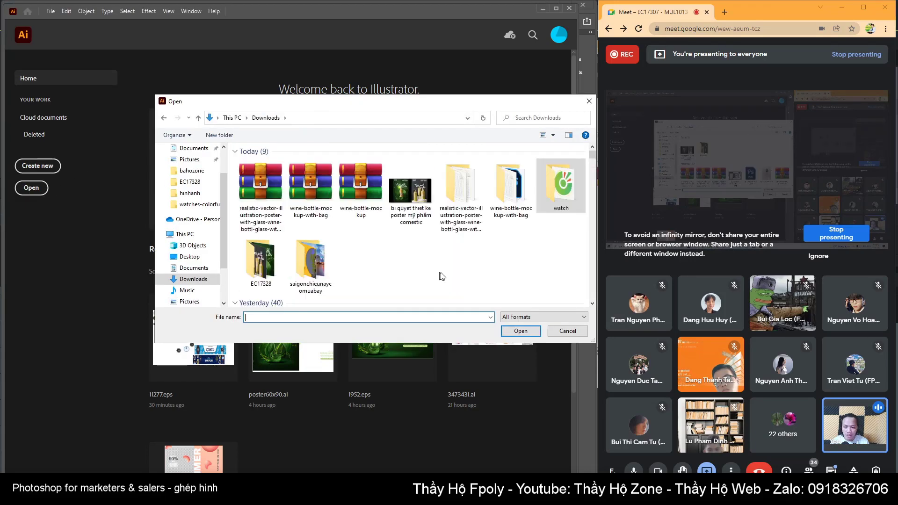
double_click(456, 201)
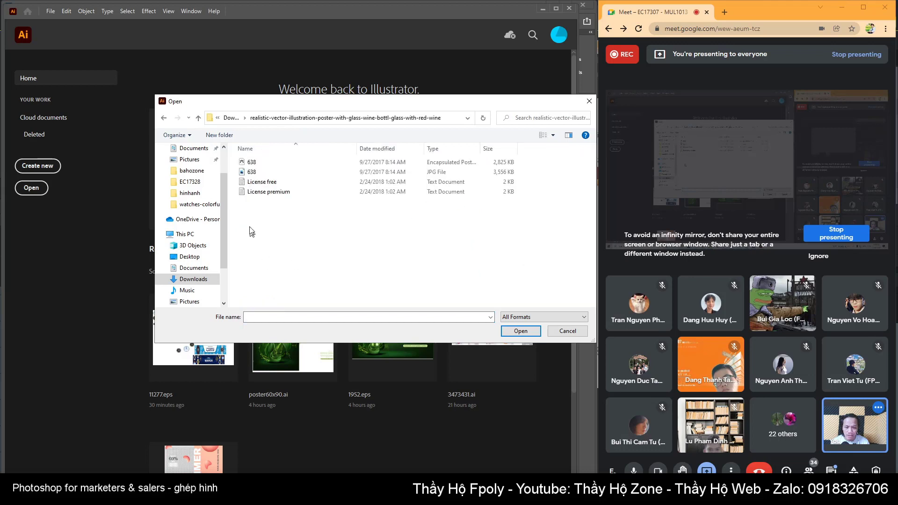
double_click(262, 161)
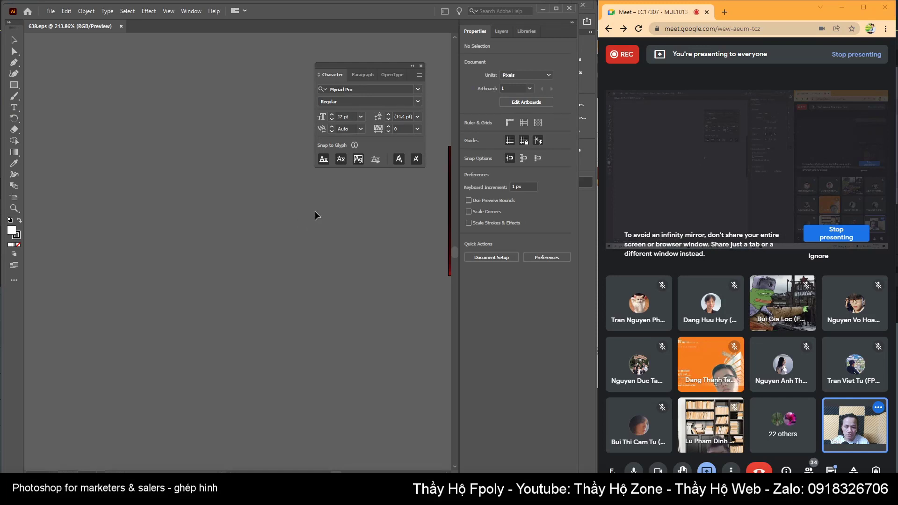
Delete the RED WINE title and the body text below it
scroll(314, 220, "down", 3)
scroll(308, 223, "down", 3)
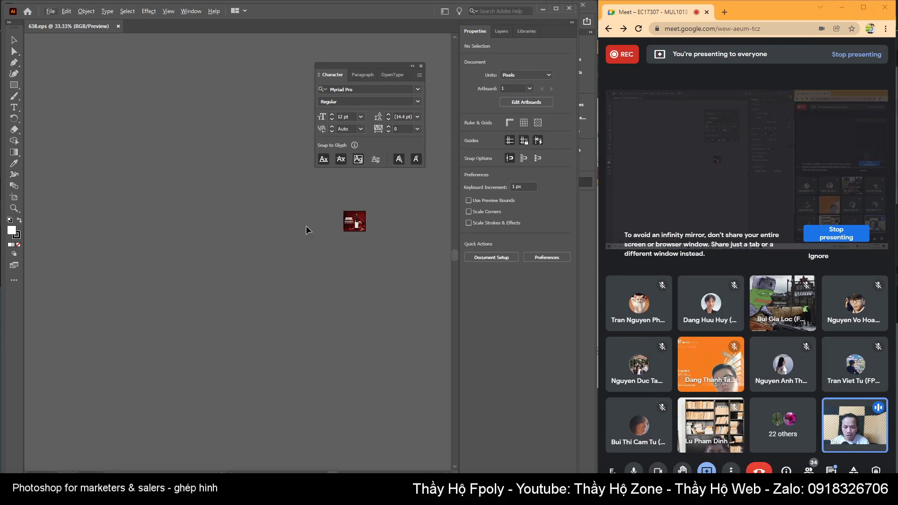
scroll(355, 214, "up", 6)
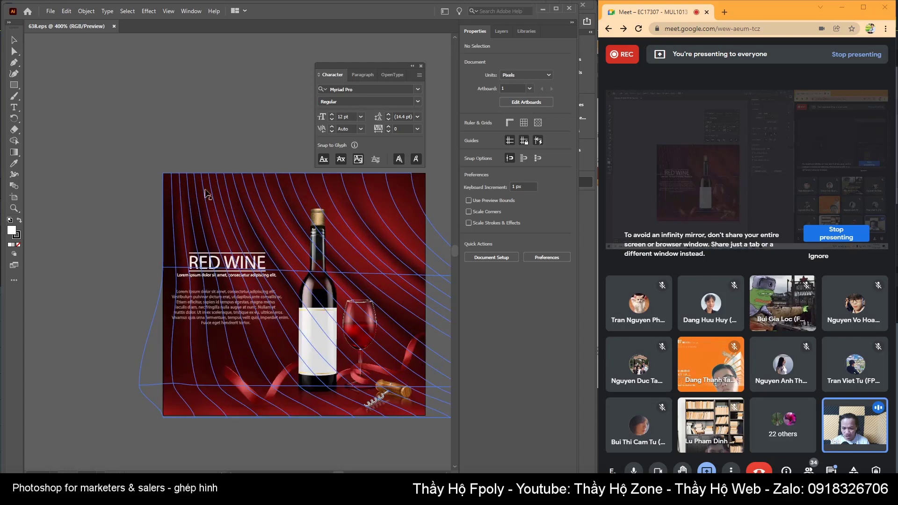
left_click(255, 275)
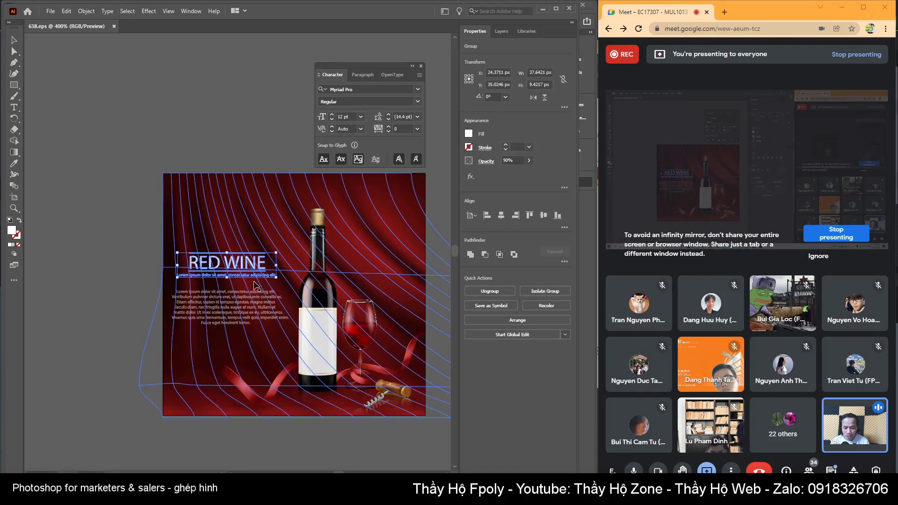
key("Delete")
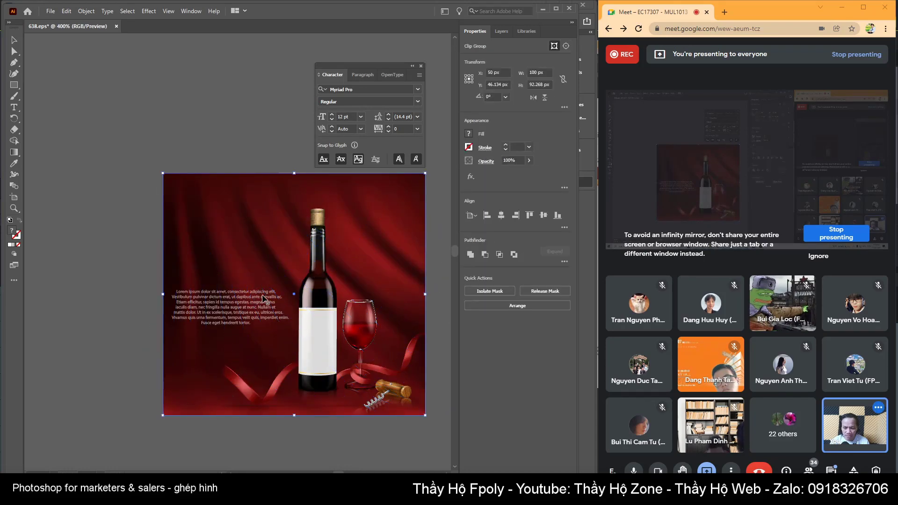
left_click(267, 304)
key("Delete")
Shift the curtain image group up-left and enter the group to edit its parts
left_click(321, 287)
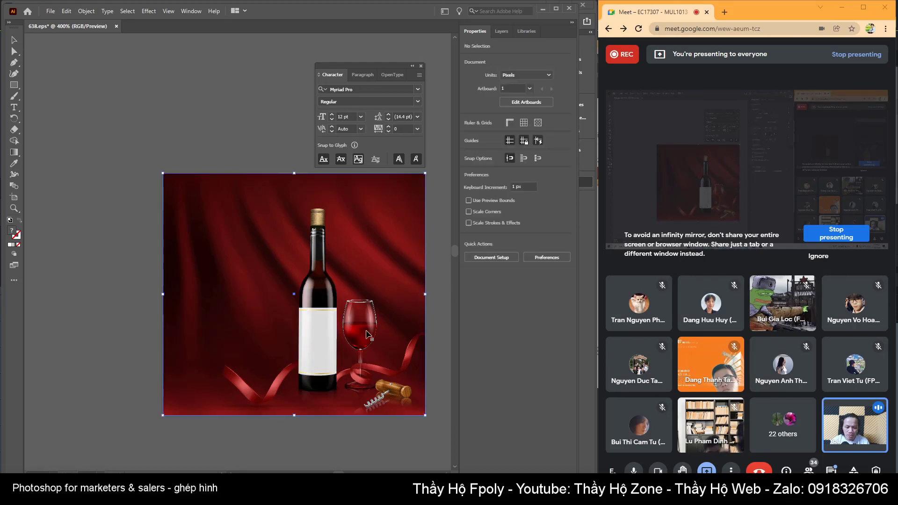
left_click_drag(275, 273, 354, 283)
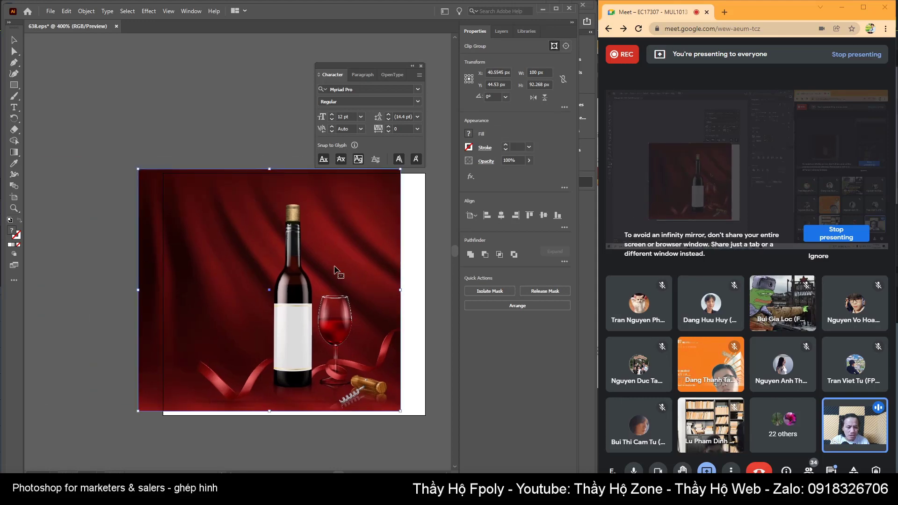
double_click(308, 283)
left_click(264, 122)
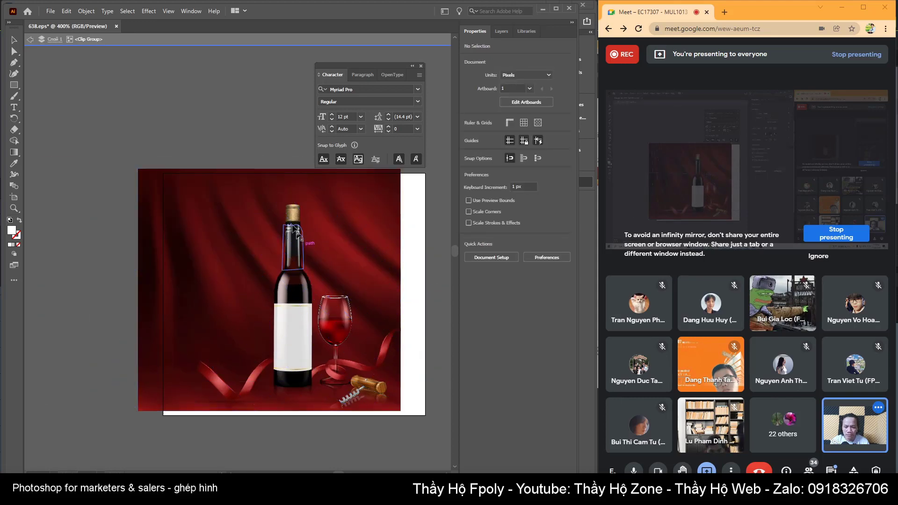
Delete the wine bottle, its cap, the wine glass and the corkscrew
left_click(293, 225)
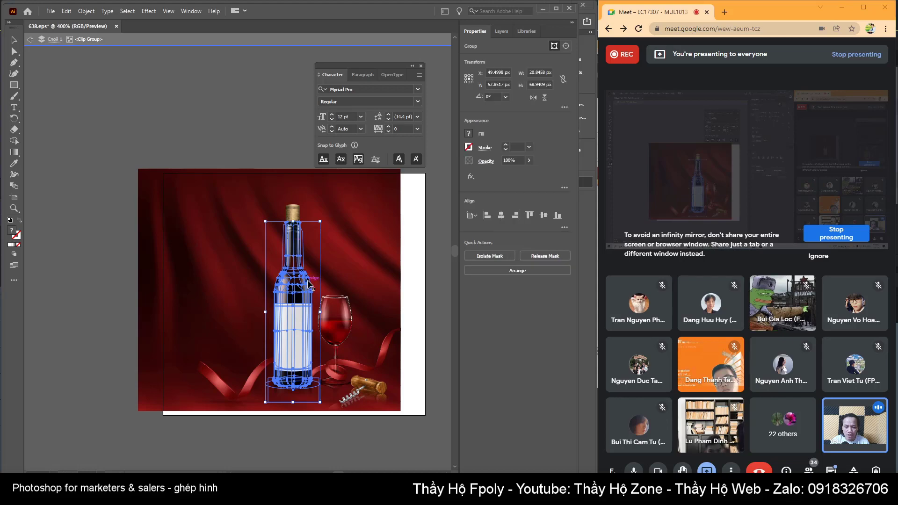
key("Delete")
left_click(292, 218)
key("Delete")
left_click(334, 322)
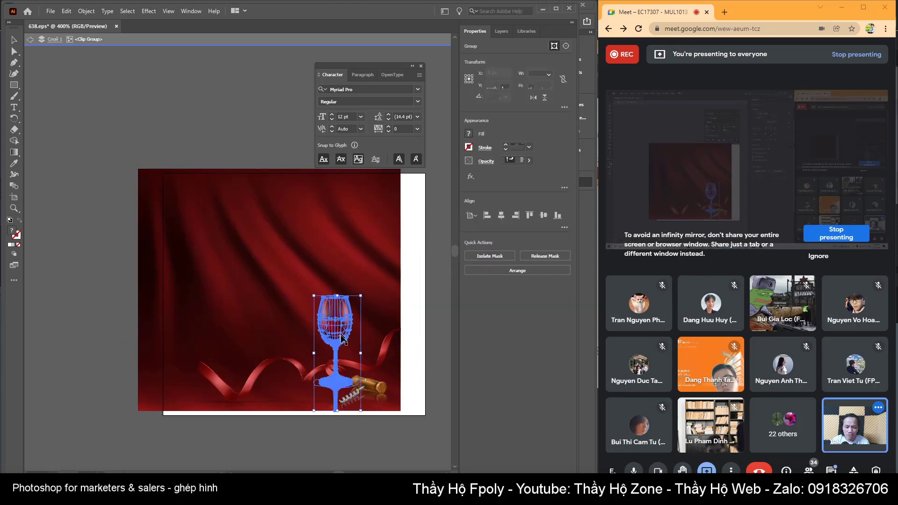
key("Delete")
left_click(363, 379)
key("Delete")
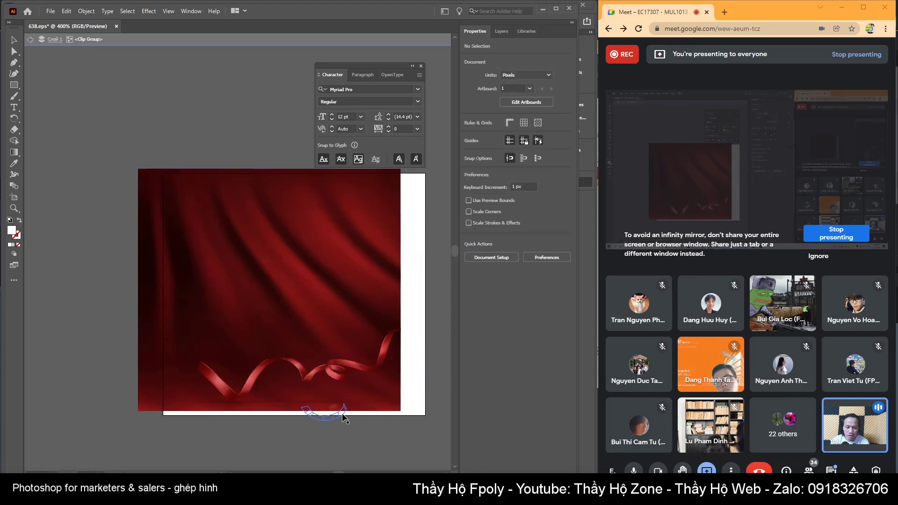
Nudge the red curtain mesh slightly down and right, then enter artboard editing
left_click(211, 207)
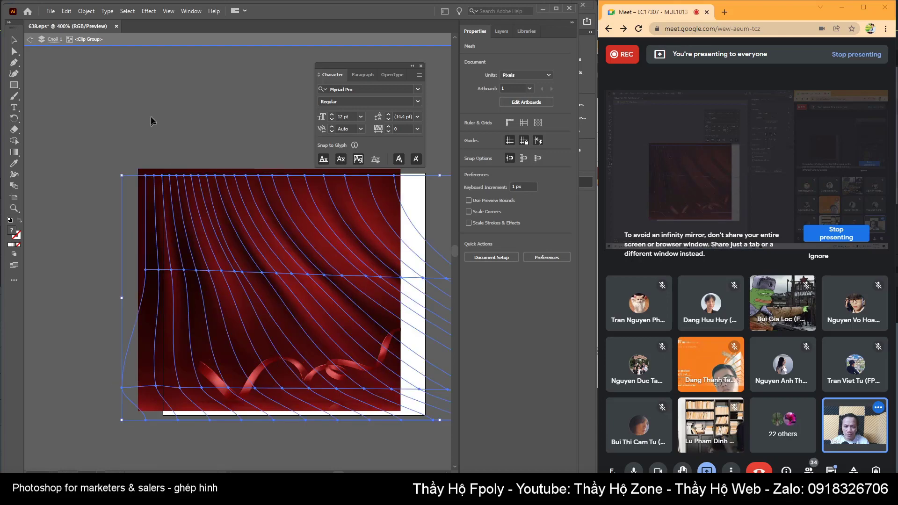
left_click(164, 105)
mouse_move(193, 230)
left_mouse_down()
mouse_move(208, 246)
mouse_move(183, 226)
left_mouse_up()
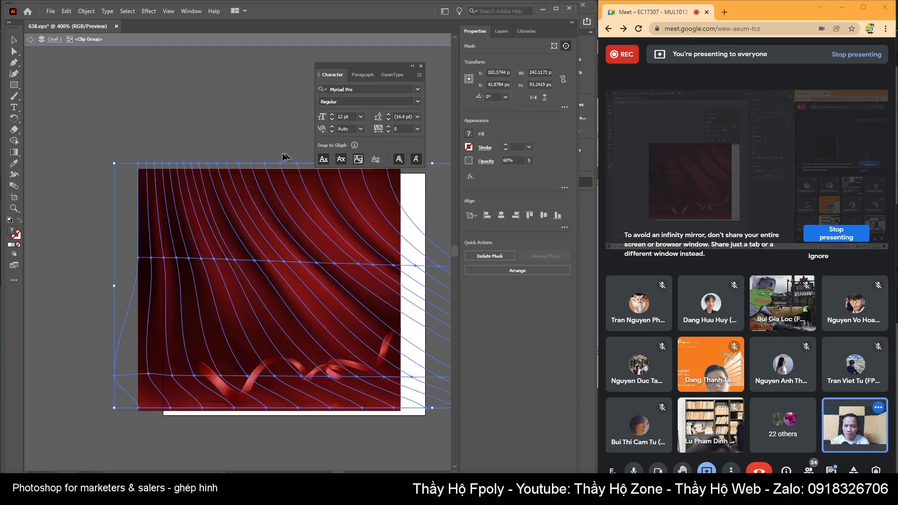
left_click(173, 122)
left_click(18, 199)
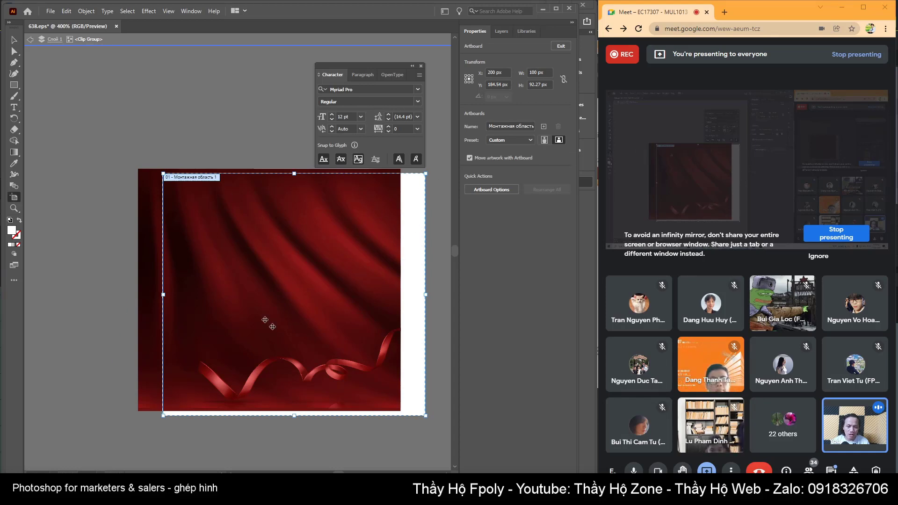
Resize the artboard to 350 px wide by 700 px high
left_click(537, 72)
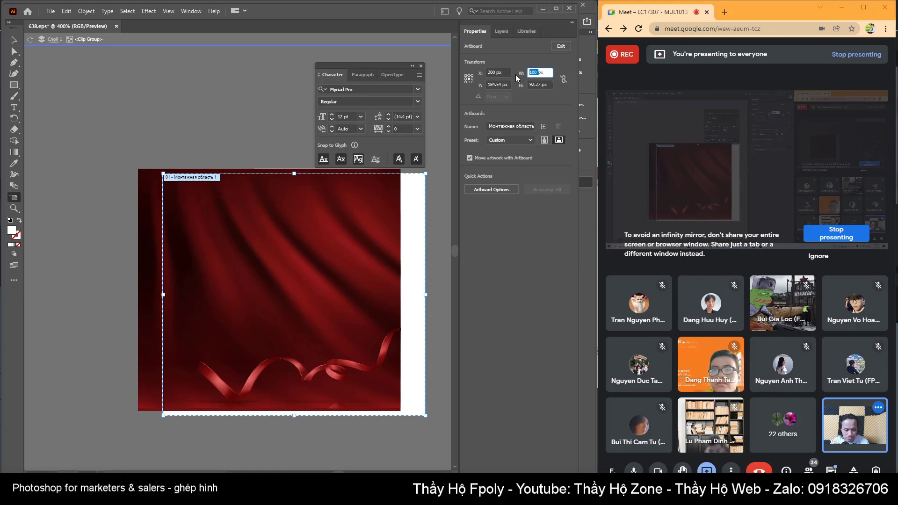
type("350")
key("Tab")
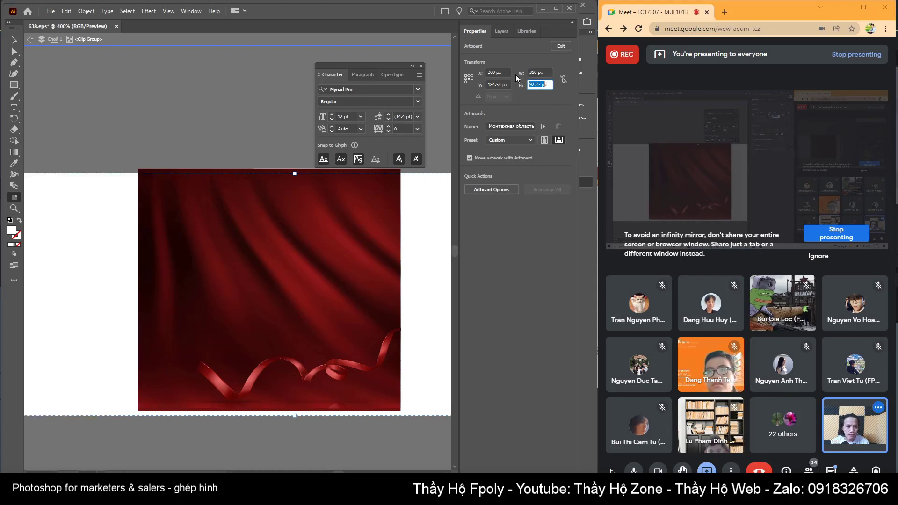
type("700")
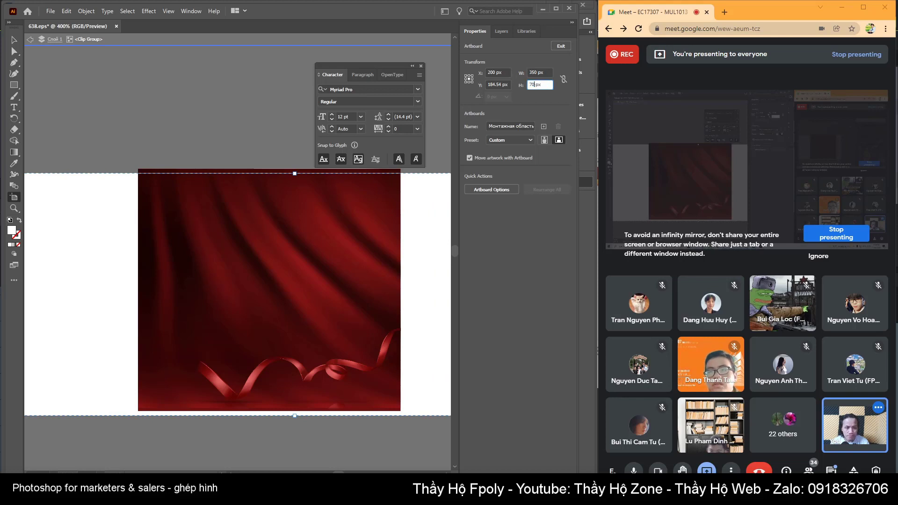
key("Return")
Move the red curtain group to the artboard's top-left and enlarge it to cover the page
key("ctrl+0")
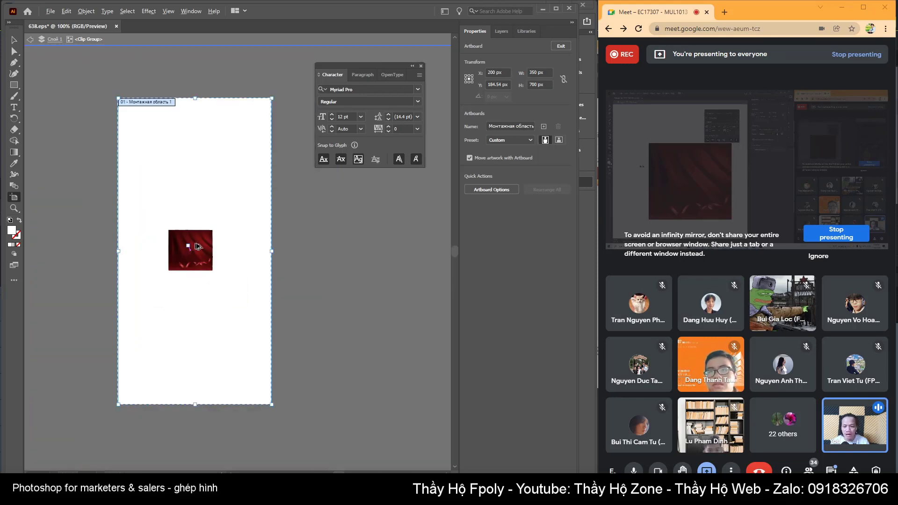
scroll(100, 191, "down", 3)
scroll(220, 229, "up", 2)
scroll(159, 215, "up", 1)
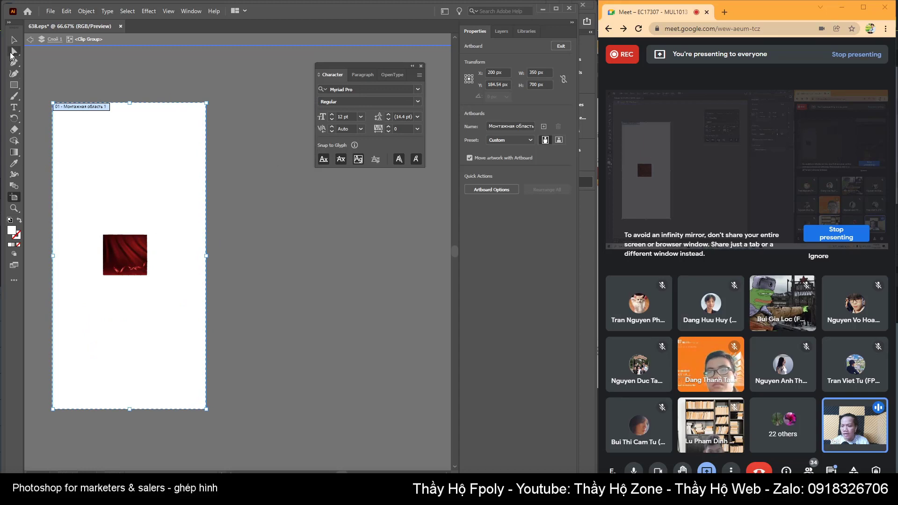
left_click(14, 40)
left_click(112, 261)
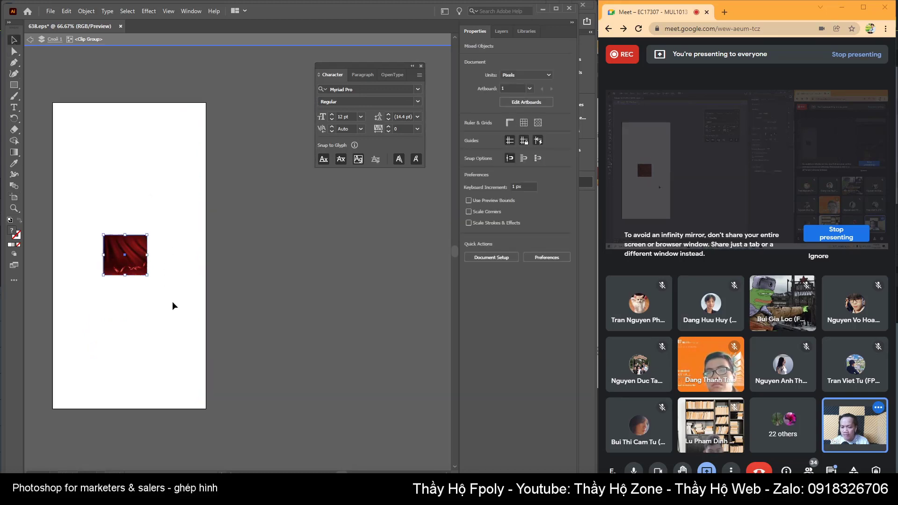
left_click(52, 39)
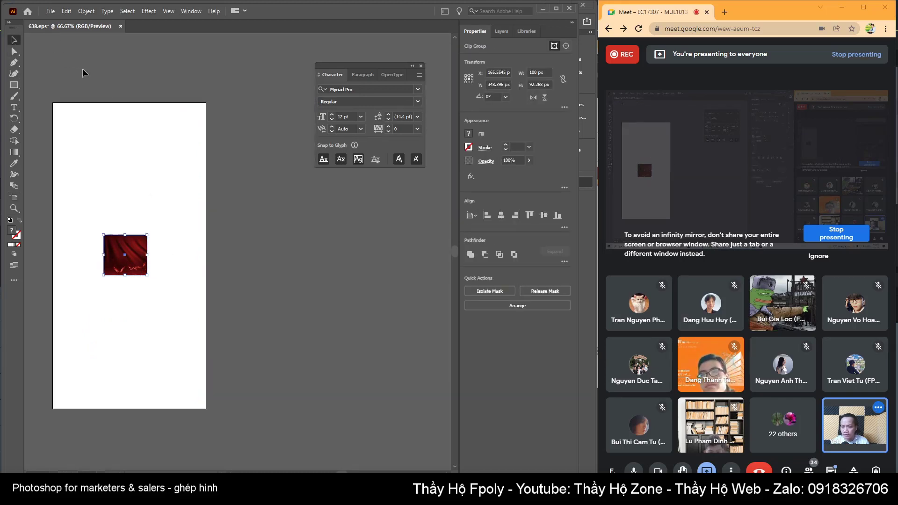
mouse_move(119, 240)
left_mouse_down()
mouse_move(108, 160)
mouse_move(58, 91)
left_mouse_up()
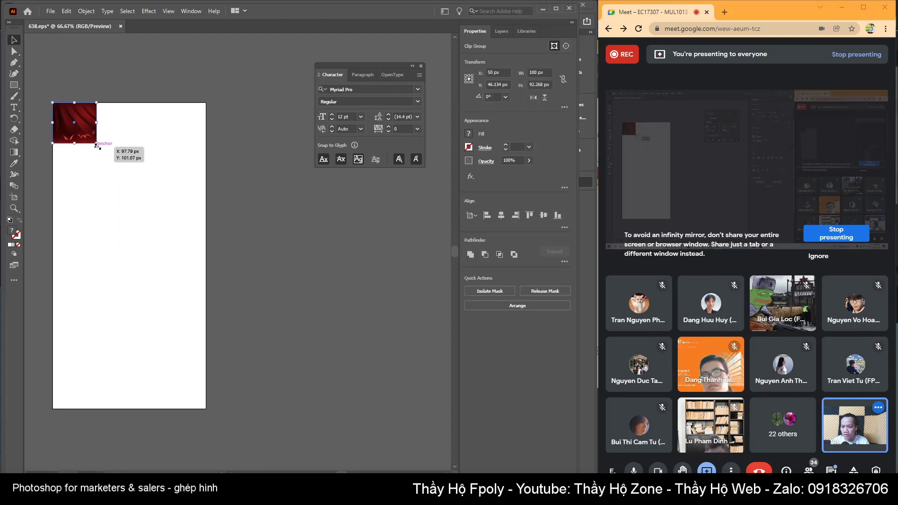
left_click_drag(97, 147, 278, 411)
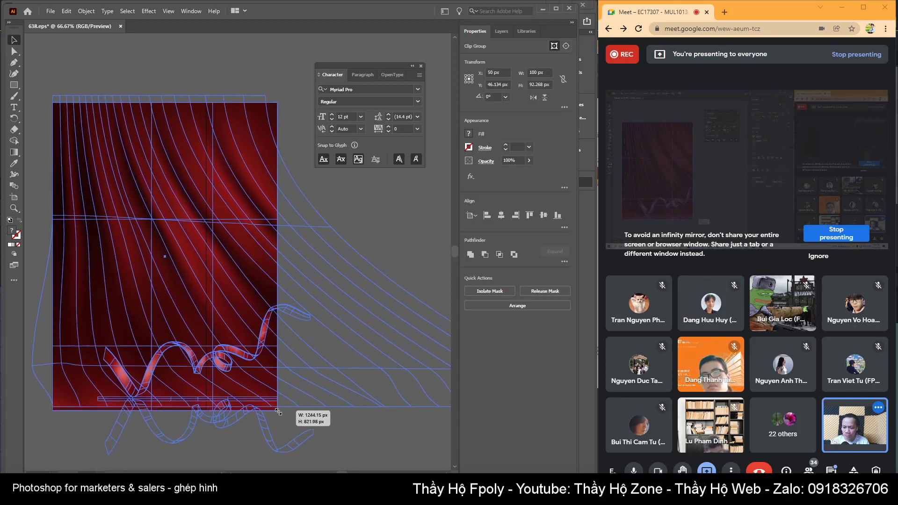
left_click_drag(253, 368, 234, 368)
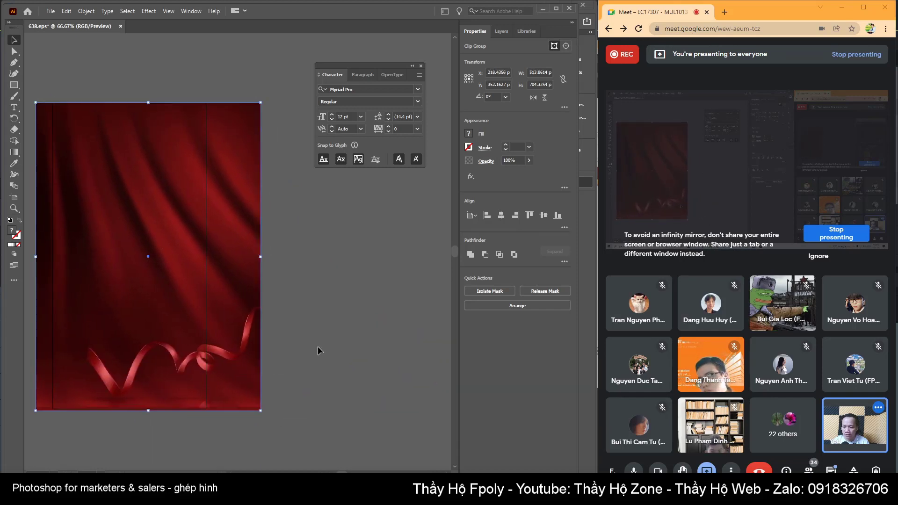
Export the curtain artboard as a PNG named bg, accepting the default PNG options
left_click(322, 346)
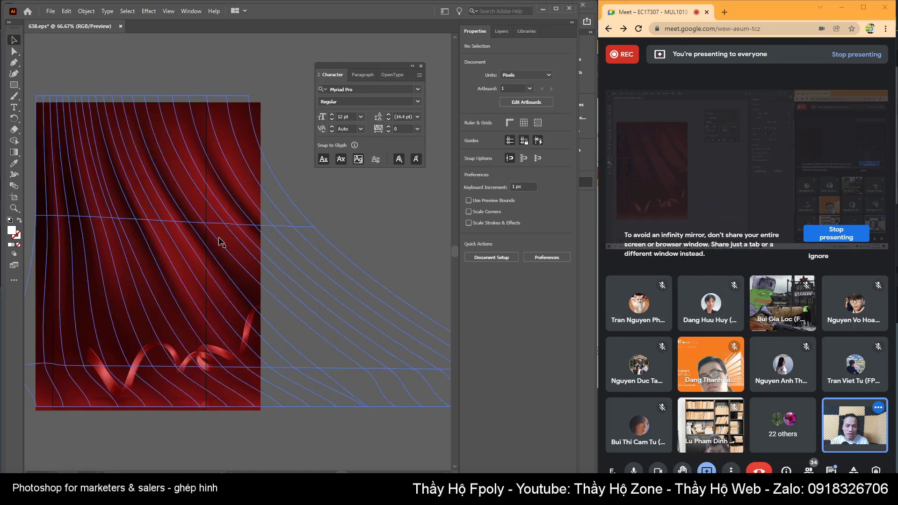
left_click(50, 11)
mouse_move(67, 186)
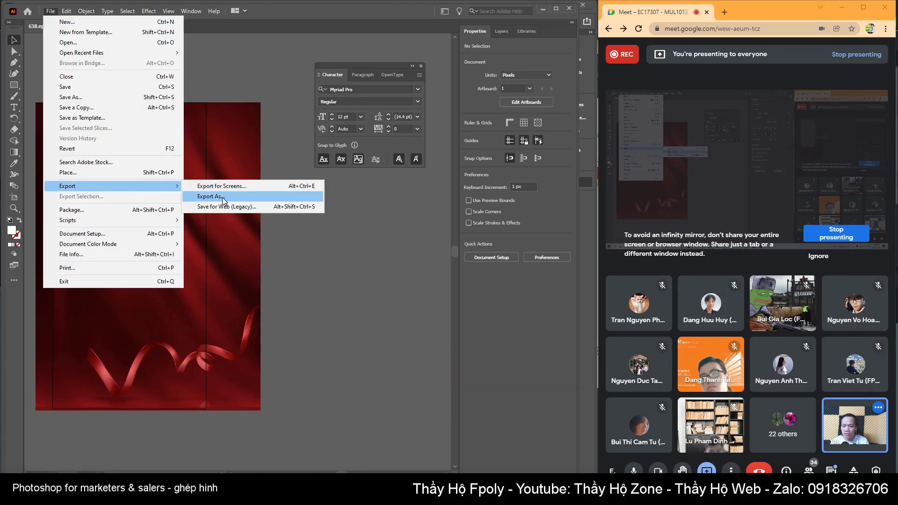
left_click(223, 197)
left_click(240, 311)
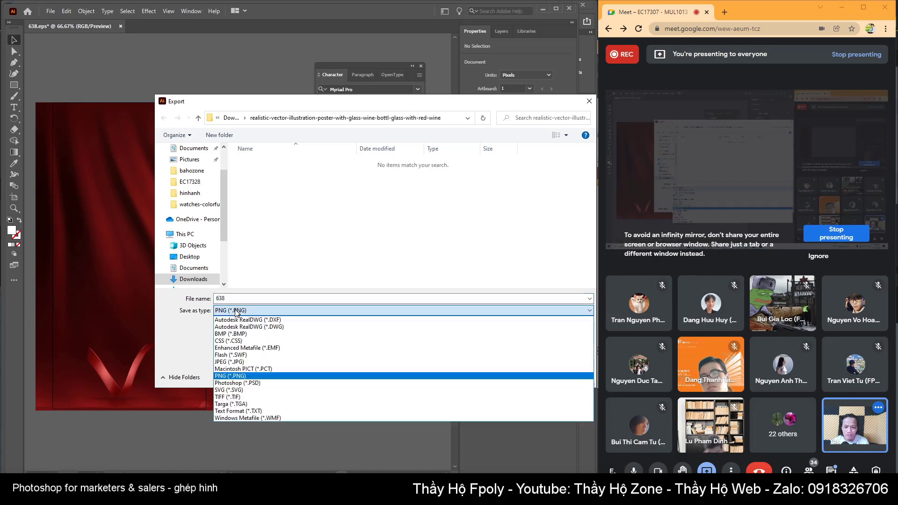
left_click(247, 373)
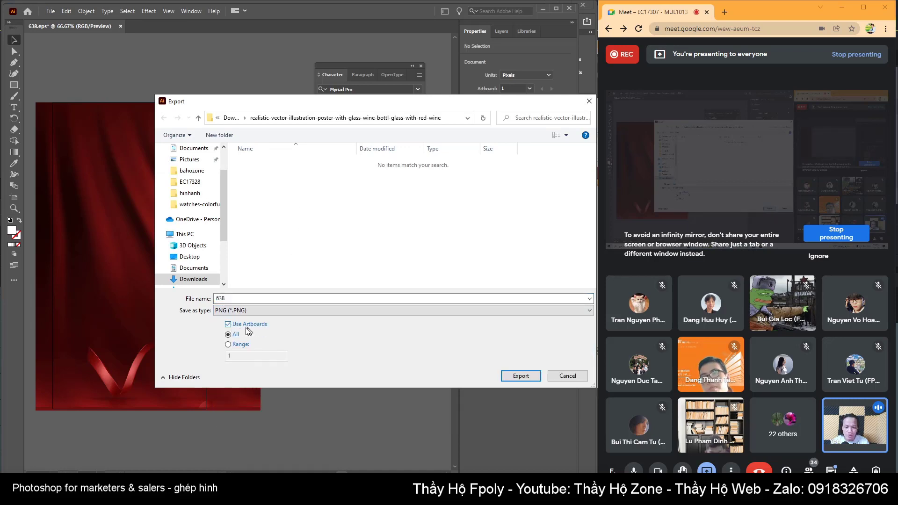
double_click(236, 298)
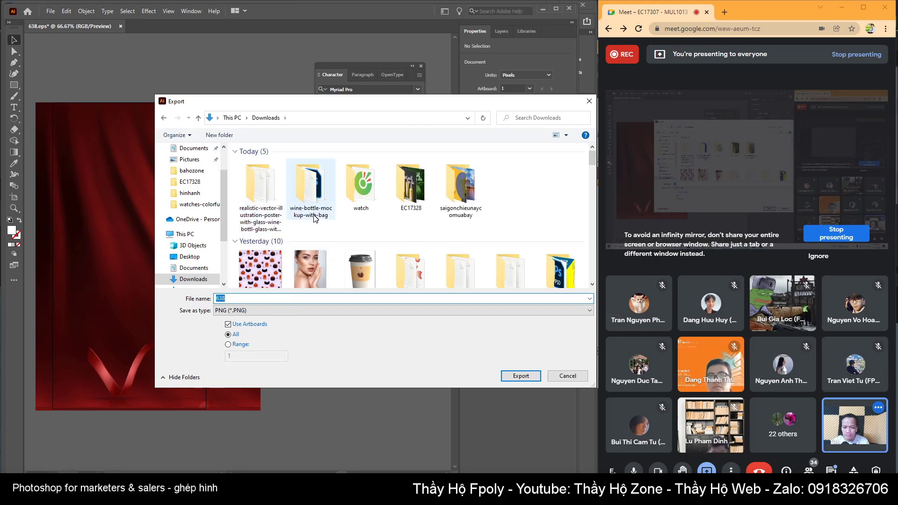
type("bg")
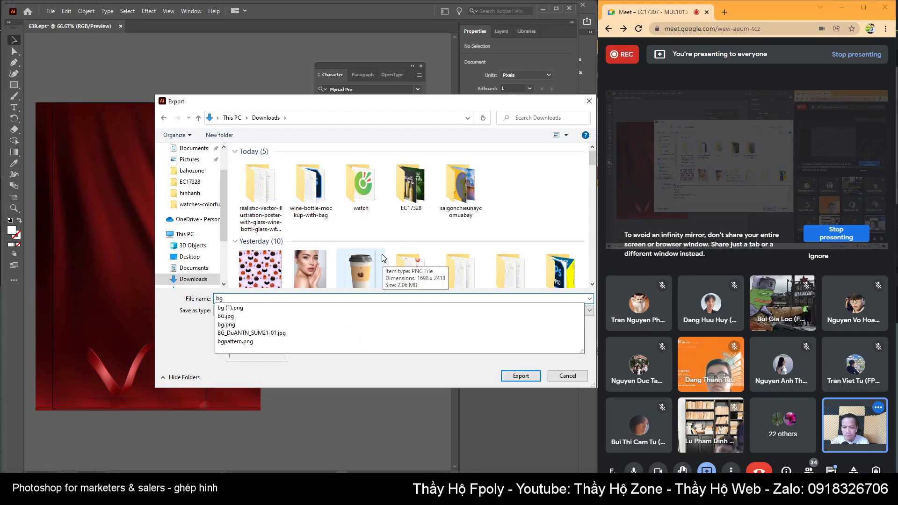
key("Return")
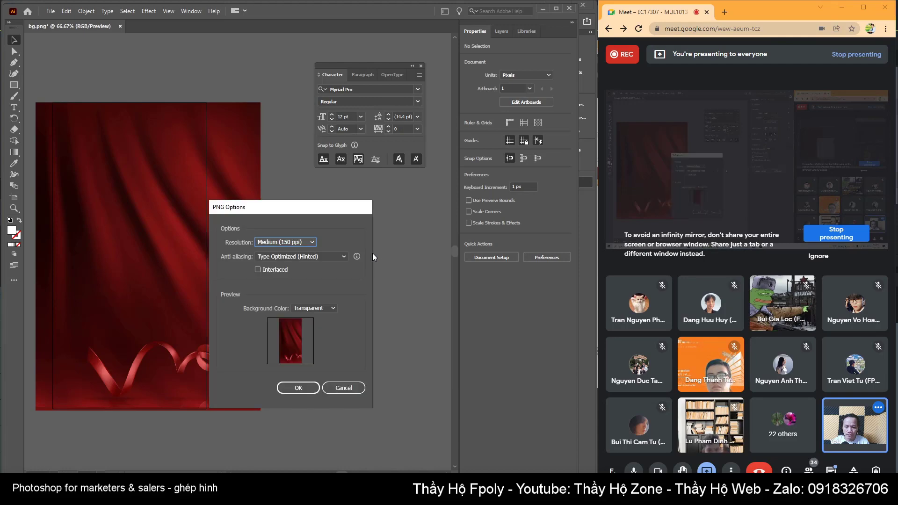
left_click(300, 389)
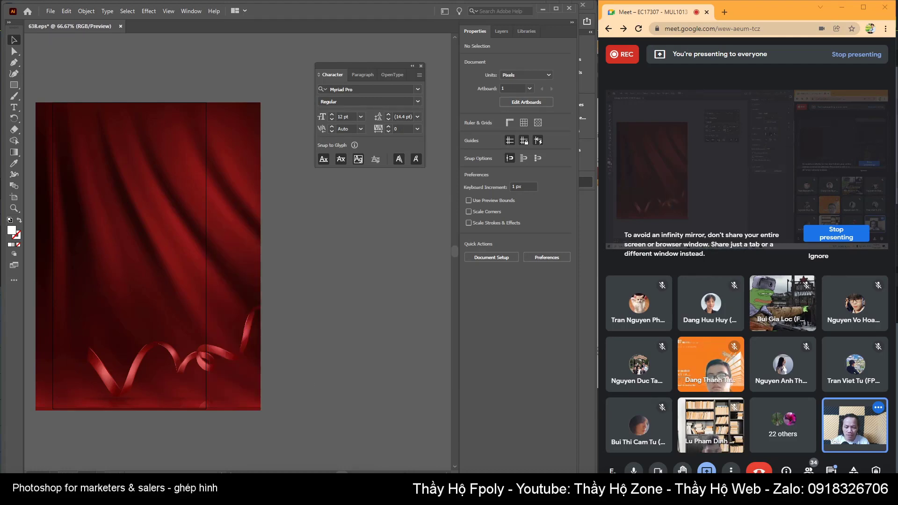
Back in Photoshop, open the exported bg-01 curtain image
key("alt+Tab")
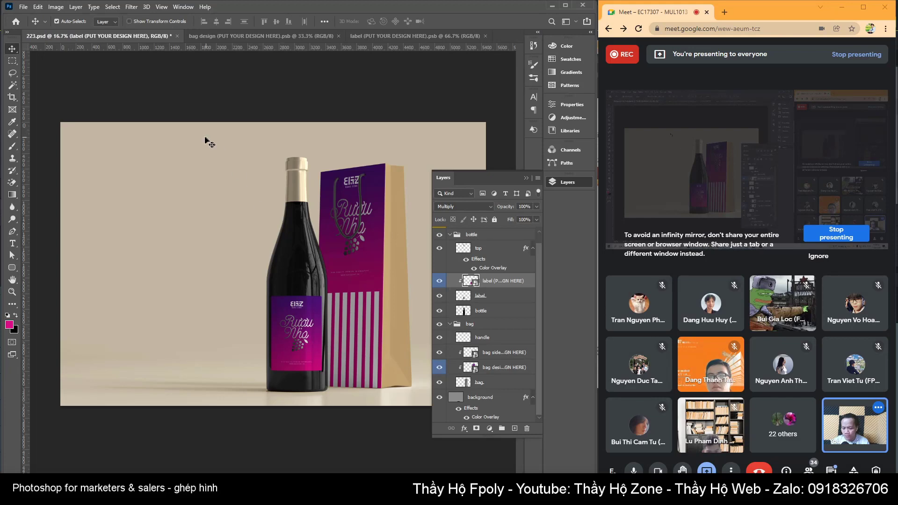
key("ctrl+n")
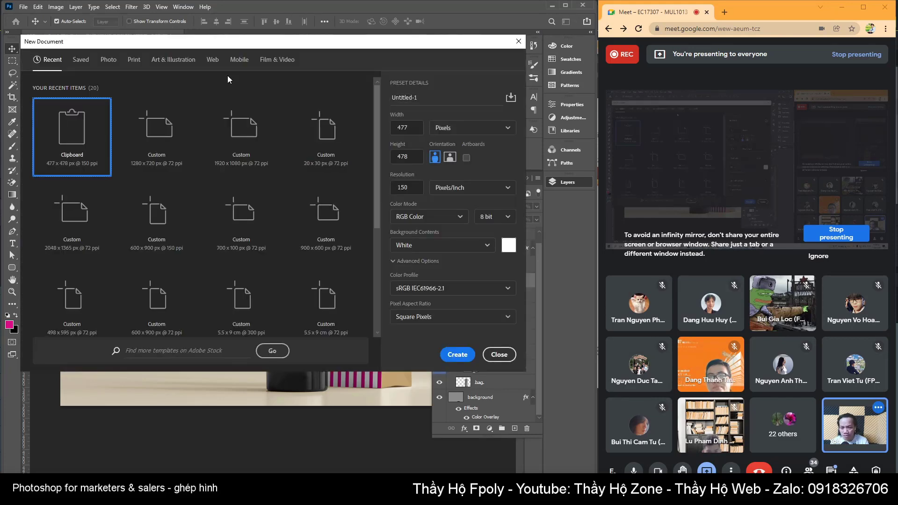
key("Escape")
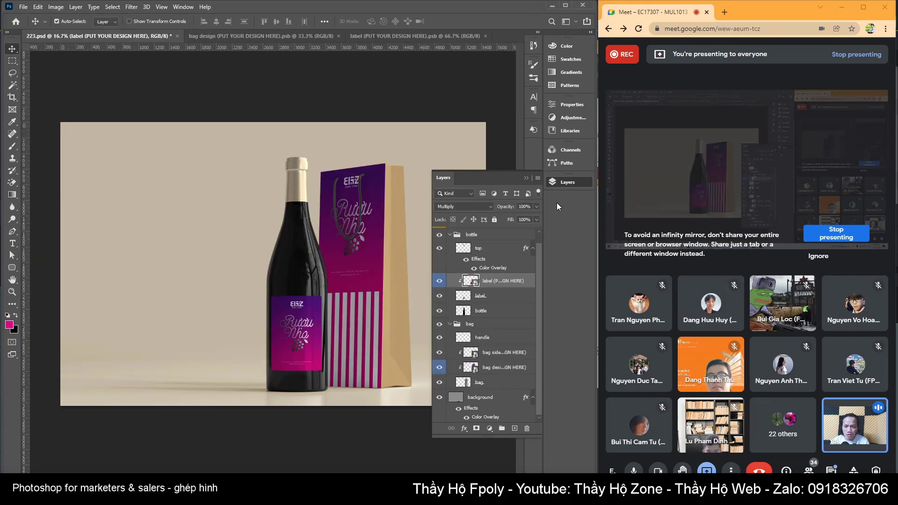
key("ctrl+o")
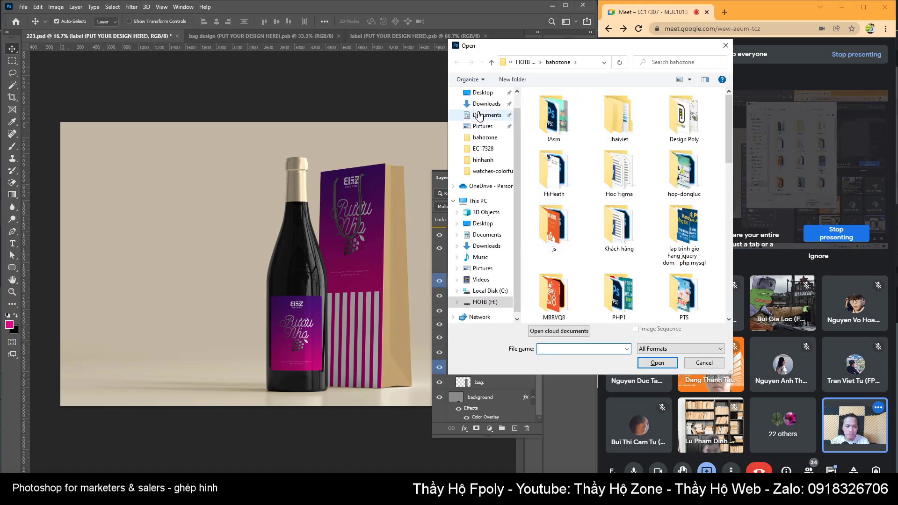
double_click(549, 122)
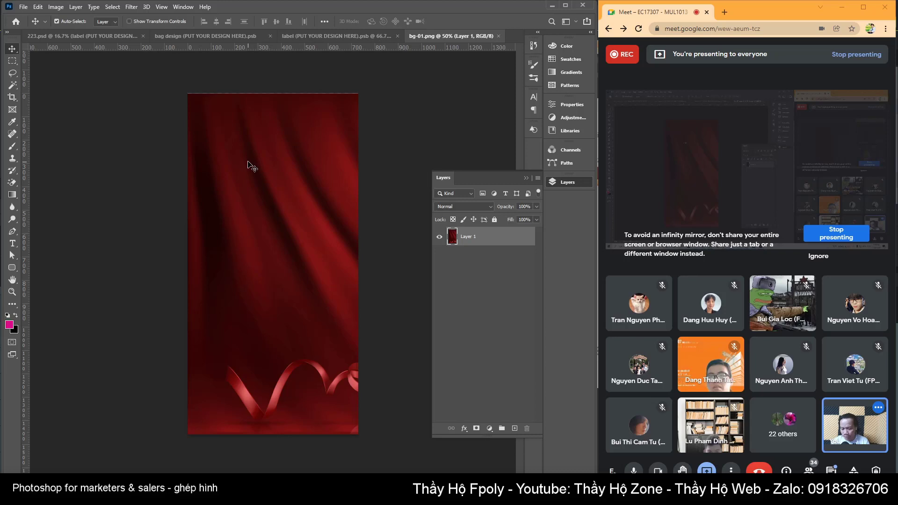
Zoom in and apply a Free Transform commit on the curtain layer, then check it
key("z")
left_click(271, 96)
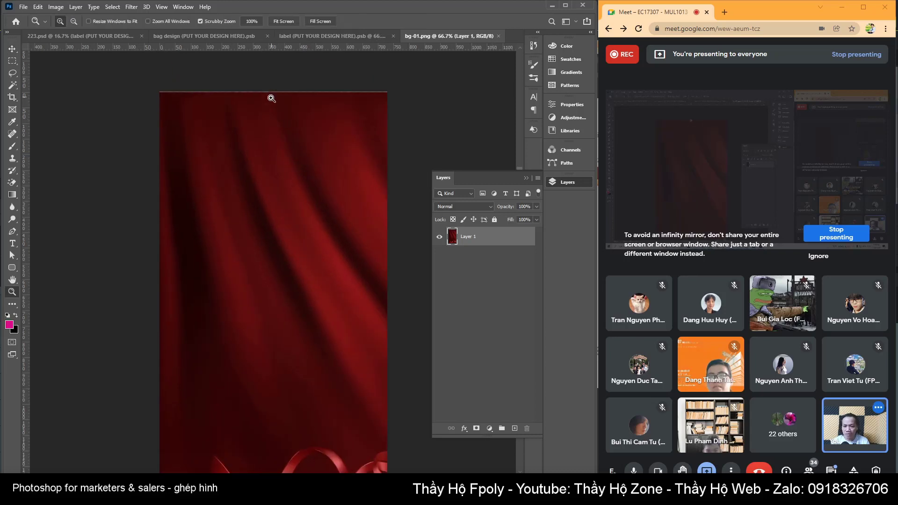
key("v")
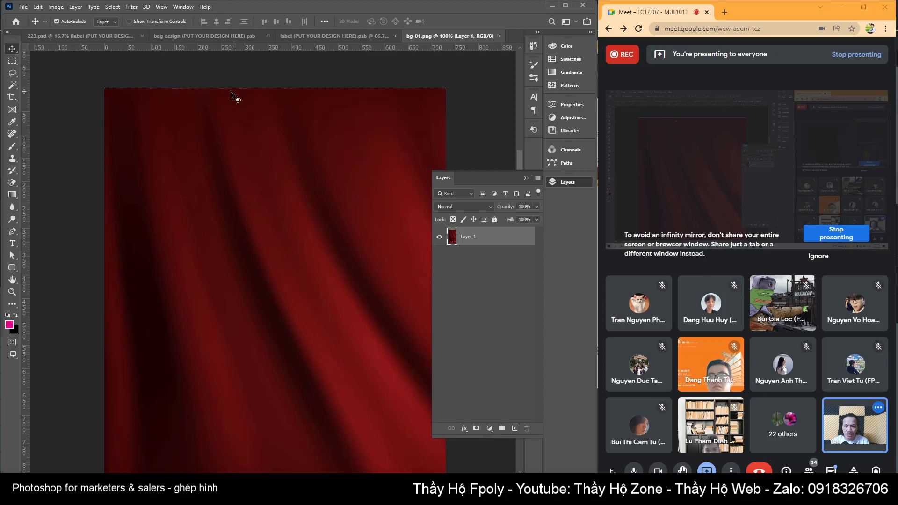
scroll(204, 141, "down", 3)
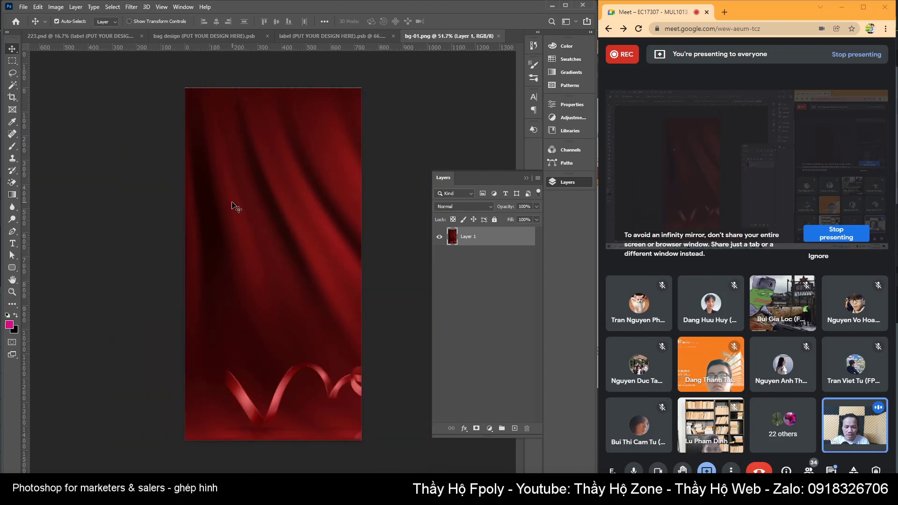
key("ctrl+t")
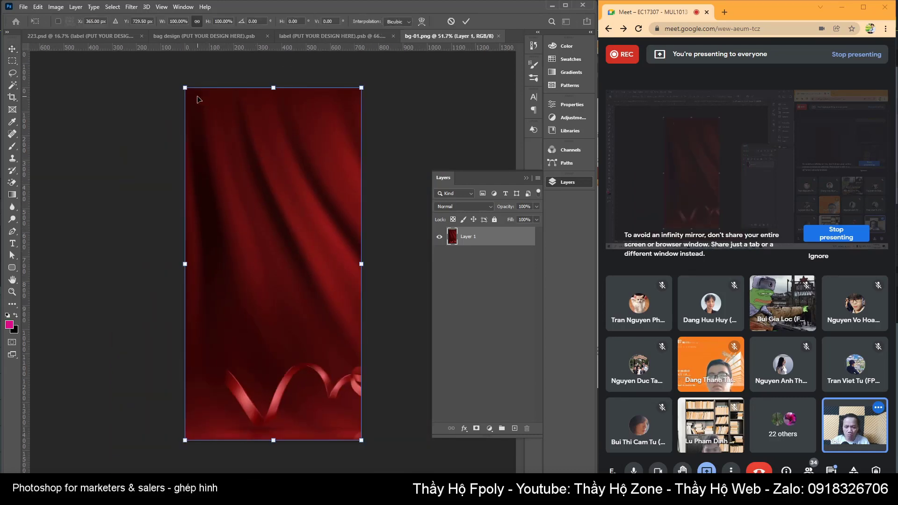
key("Return")
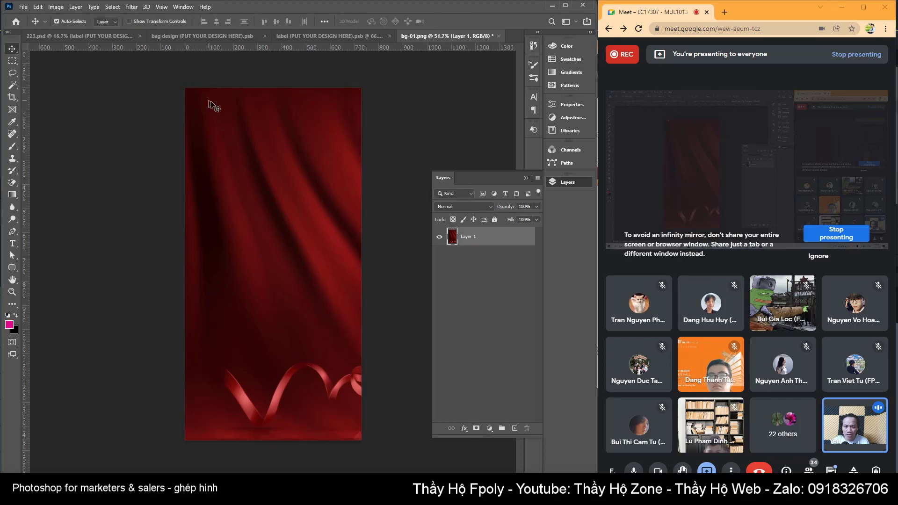
scroll(266, 100, "up", 2)
scroll(266, 100, "up", 1)
scroll(305, 124, "down", 1)
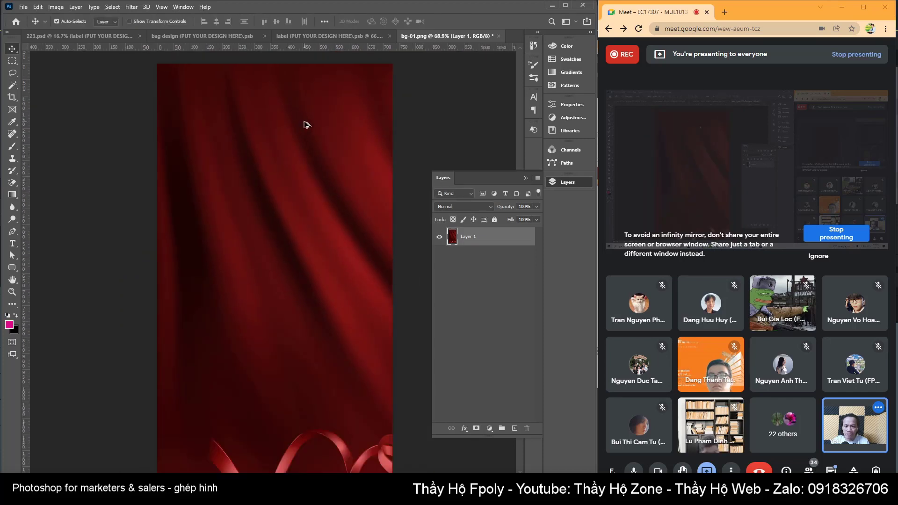
scroll(297, 146, "down", 1)
Close the bag design and label documents and save 223.psd
left_click(209, 33)
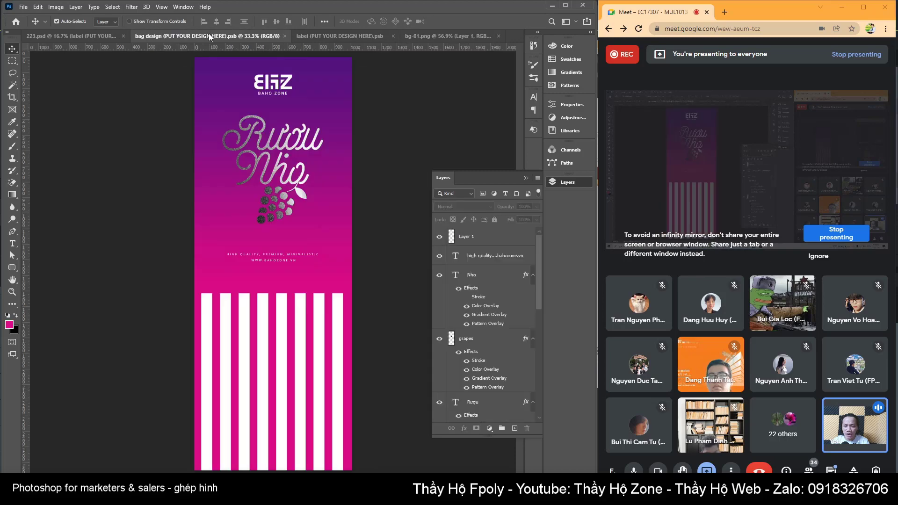
left_click(102, 36)
left_click(291, 36)
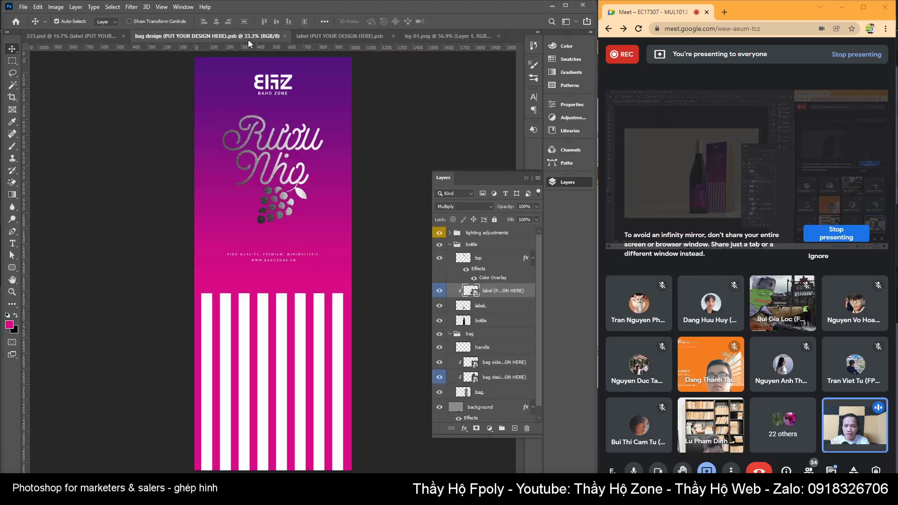
left_click(284, 38)
left_click(315, 35)
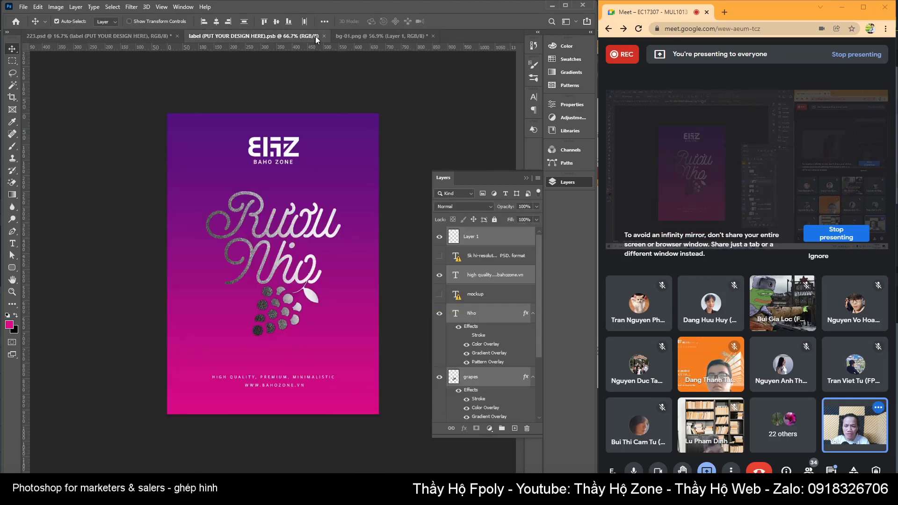
left_click(324, 34)
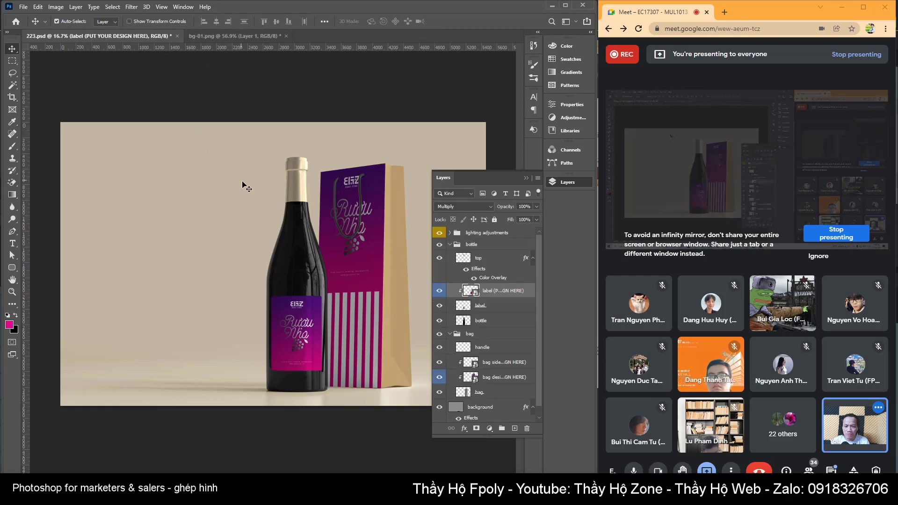
key("ctrl+s")
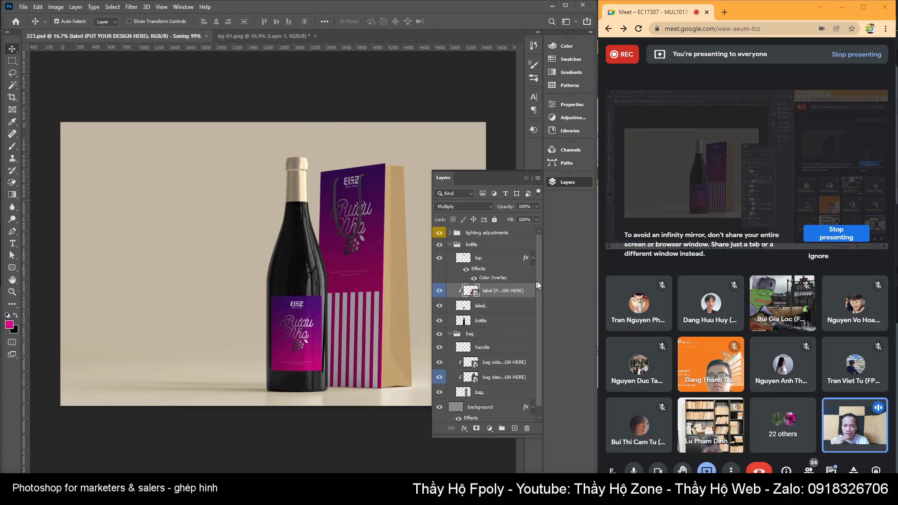
Hide and reshow the beige background layer
scroll(537, 281, "down", 1)
left_click(453, 398)
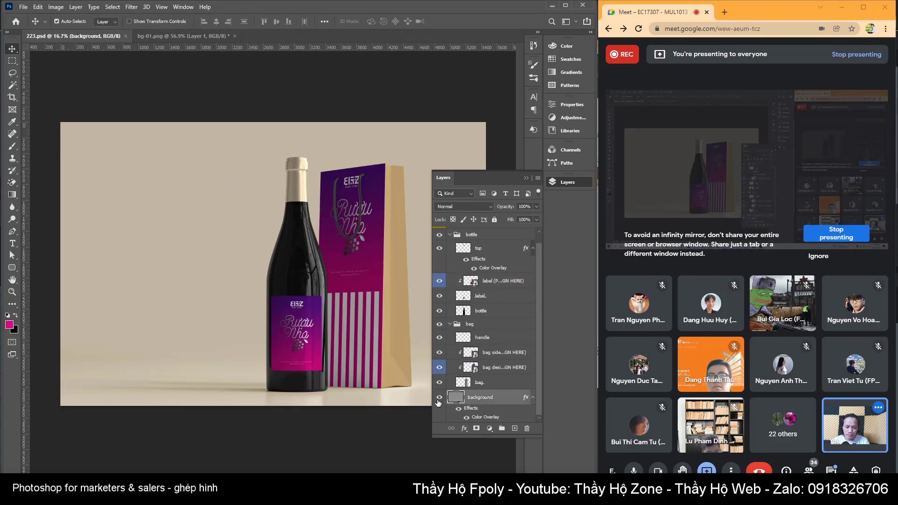
left_click(438, 398)
left_click(438, 399)
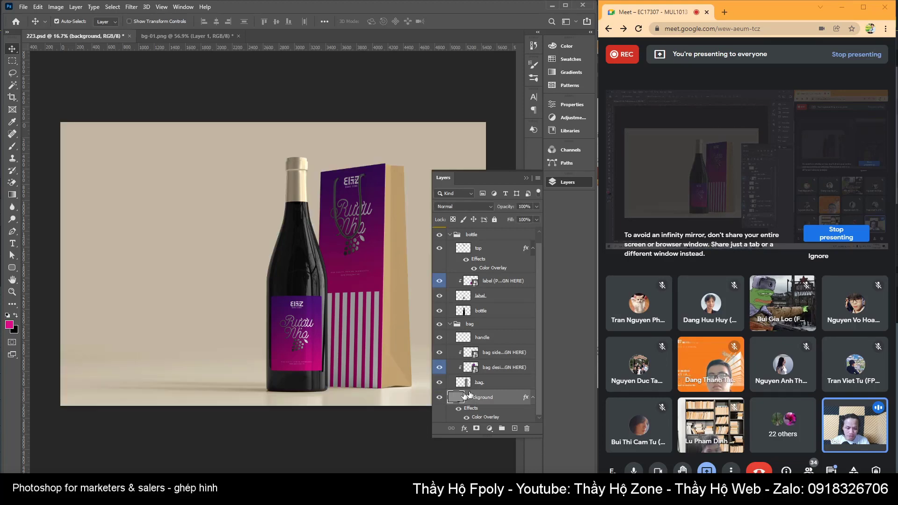
Select the layers from the bottle group to the bag, undoing a test move
left_click(482, 382)
scroll(479, 262, "up", 1)
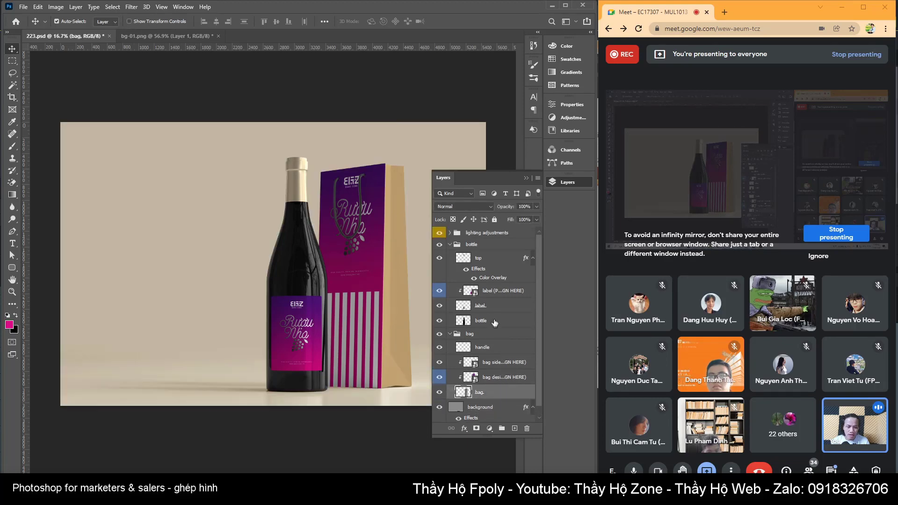
left_click(462, 244, "shift")
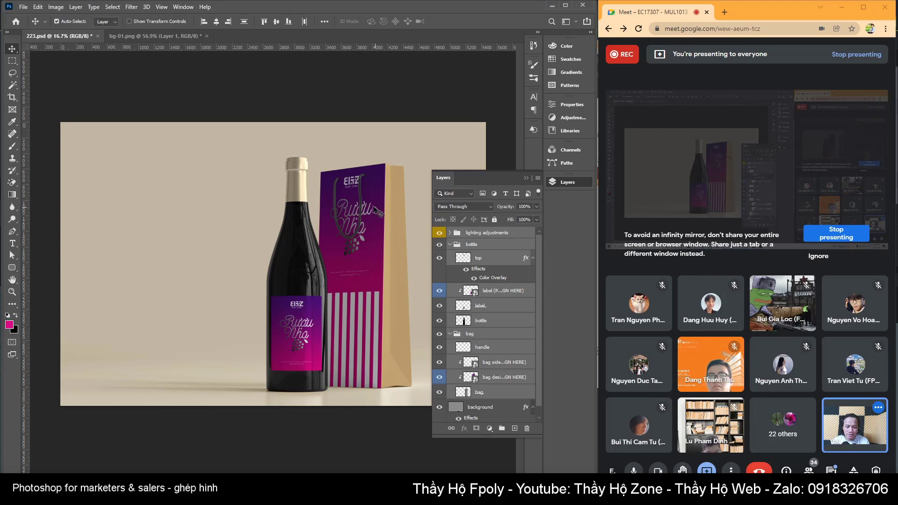
left_click_drag(366, 209, 315, 148)
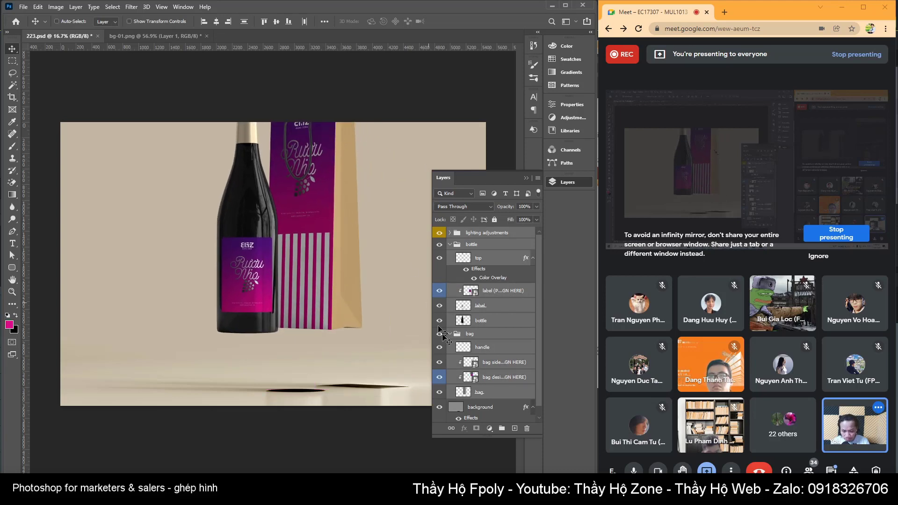
key("ctrl+z")
scroll(540, 405, "down", 1)
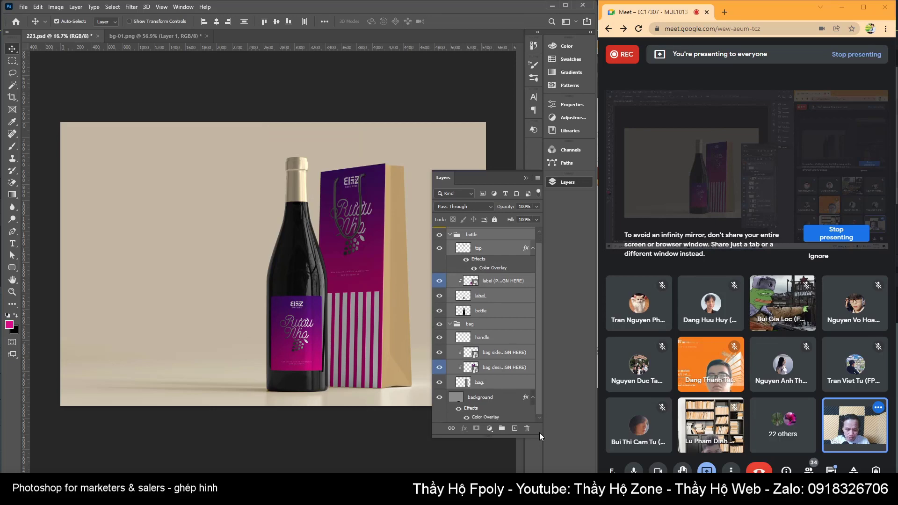
left_click(439, 398)
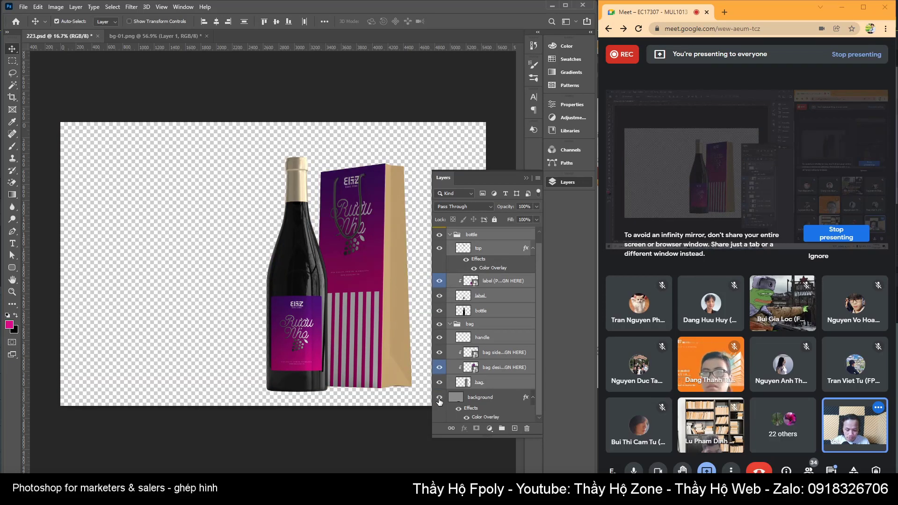
left_click(439, 398)
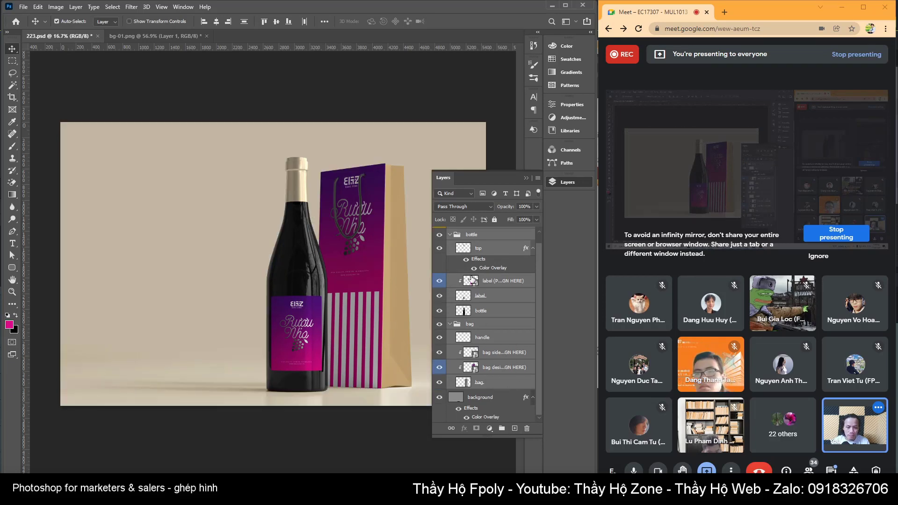
scroll(461, 242, "up", 1)
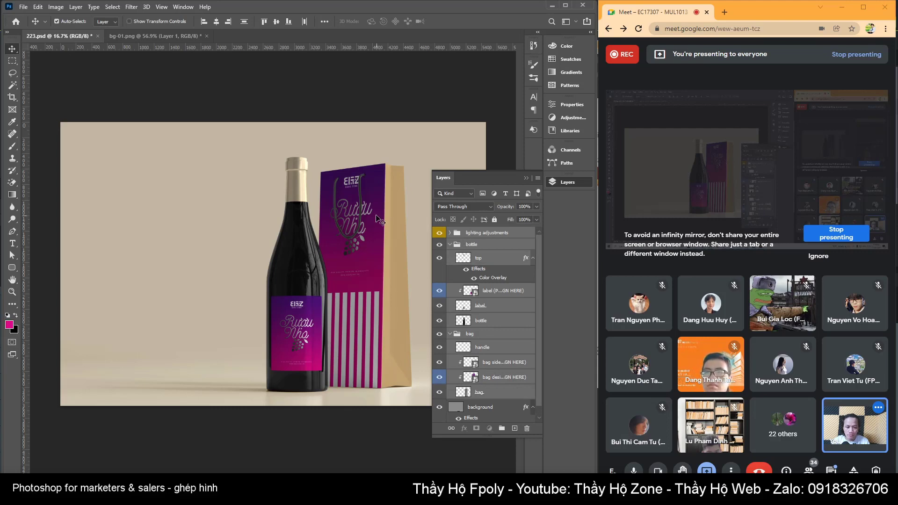
Drag the bottle and bag into bg-01.png and scale them to about 27% near the bottom
mouse_move(334, 200)
left_mouse_down()
mouse_move(266, 169)
mouse_move(298, 208)
left_mouse_up()
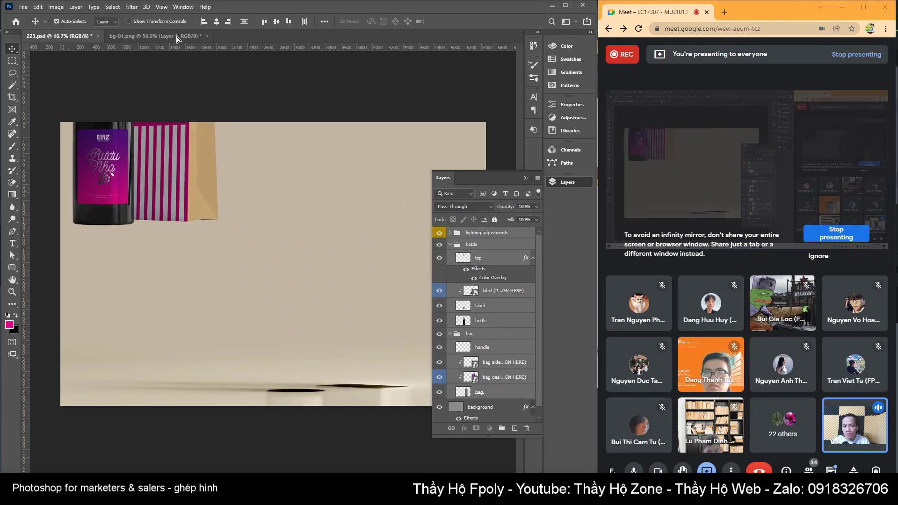
left_click_drag(297, 264, 298, 265)
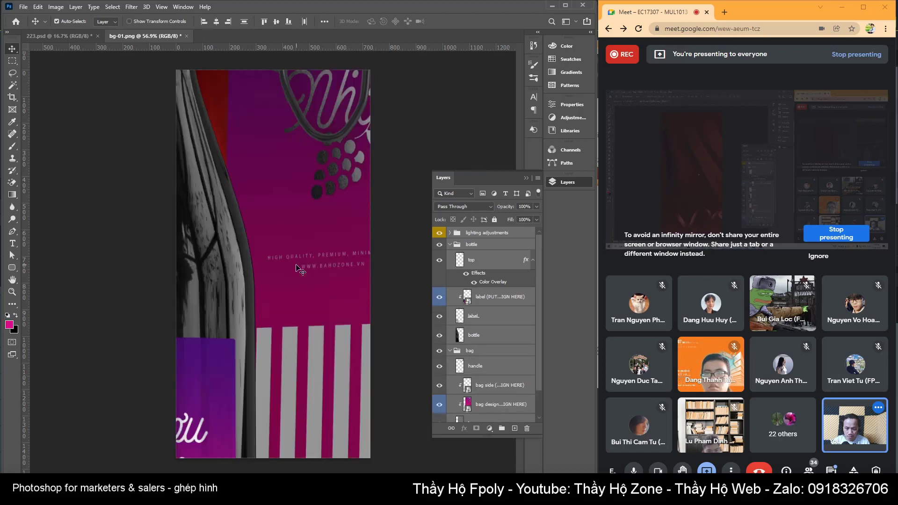
scroll(300, 265, "down", 4)
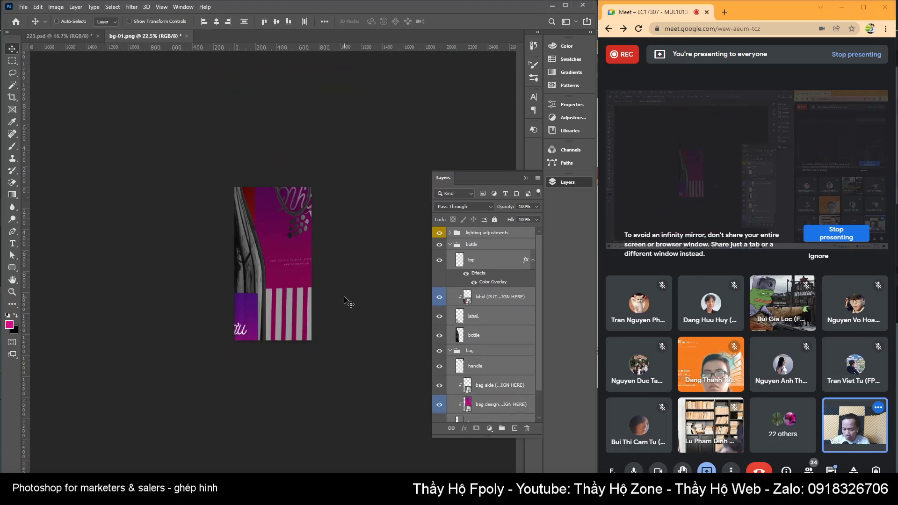
key("ctrl+t")
left_click_drag(181, 104, 295, 279)
left_click_drag(333, 361, 281, 299)
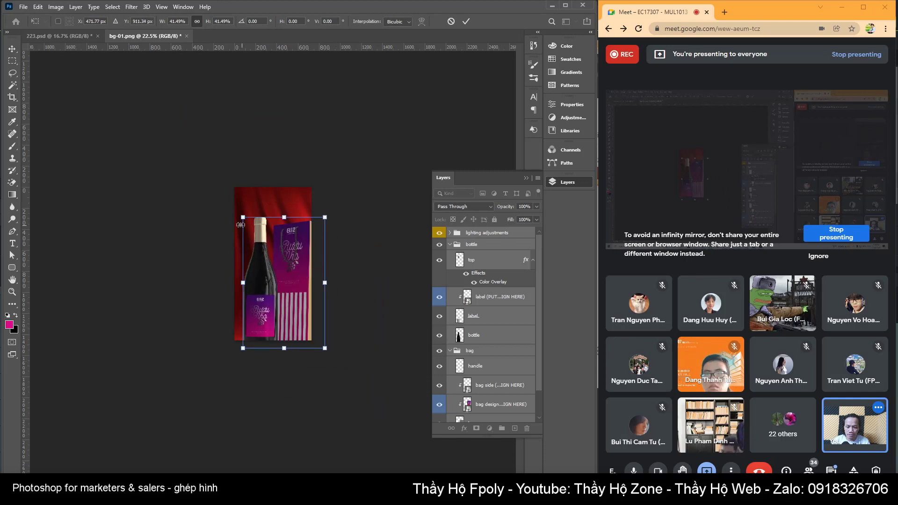
left_click_drag(240, 225, 274, 266)
left_click_drag(297, 321, 279, 309)
left_click_drag(256, 255, 252, 247)
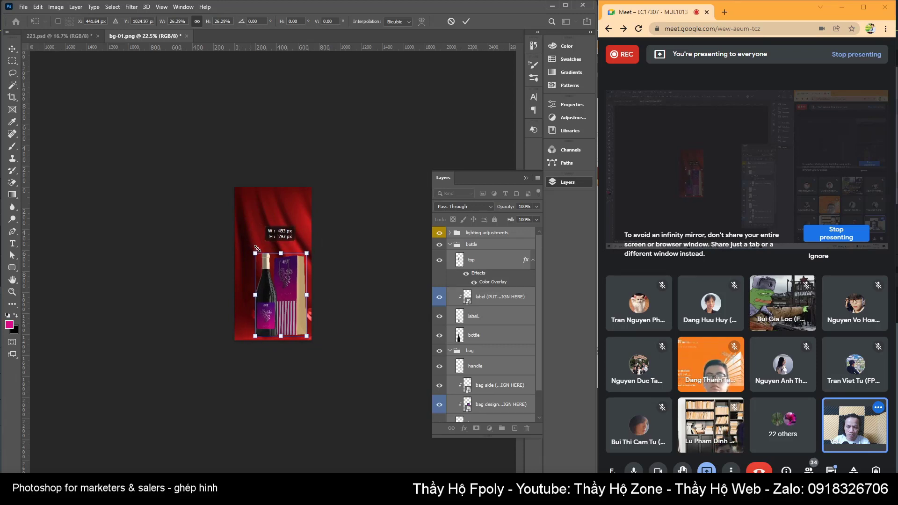
Apply the resize, group the layers as Group 1, and return to 223.psd
scroll(301, 306, "up", 2)
scroll(302, 307, "up", 2)
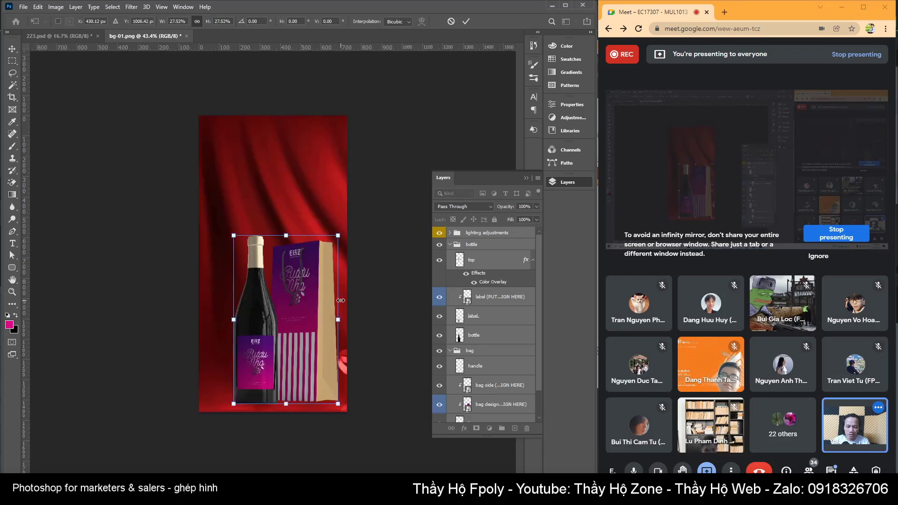
scroll(302, 306, "up", 1)
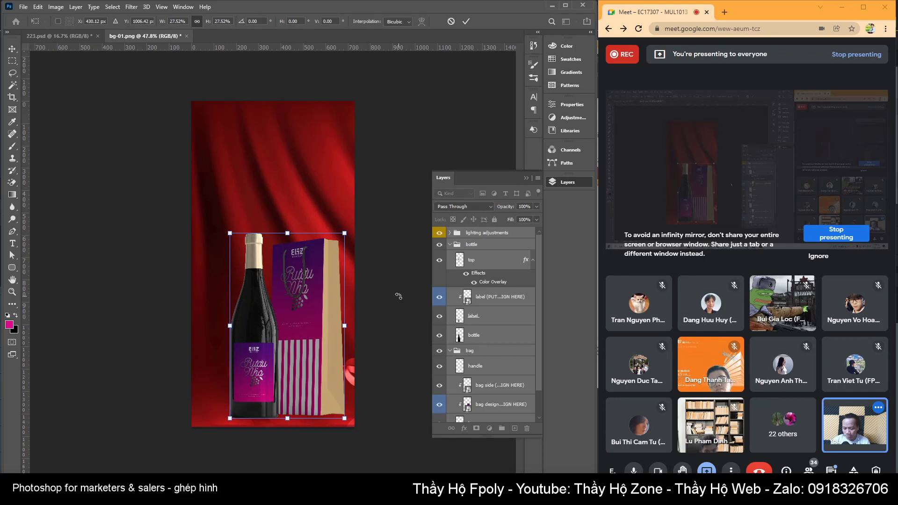
key("Return")
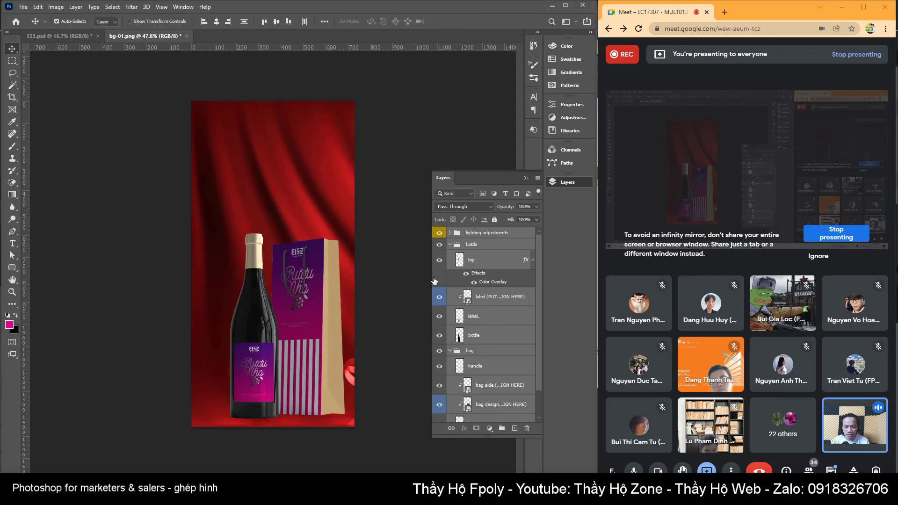
key("ctrl+g")
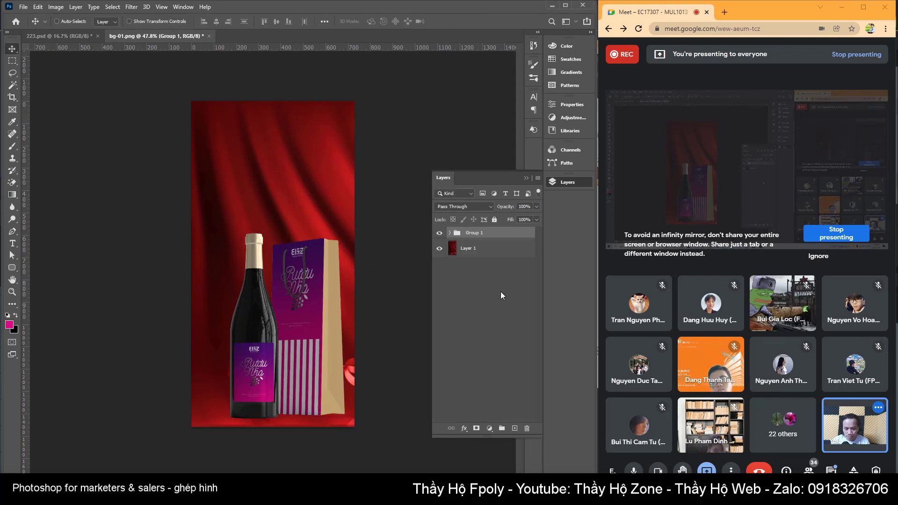
scroll(313, 407, "up", 1)
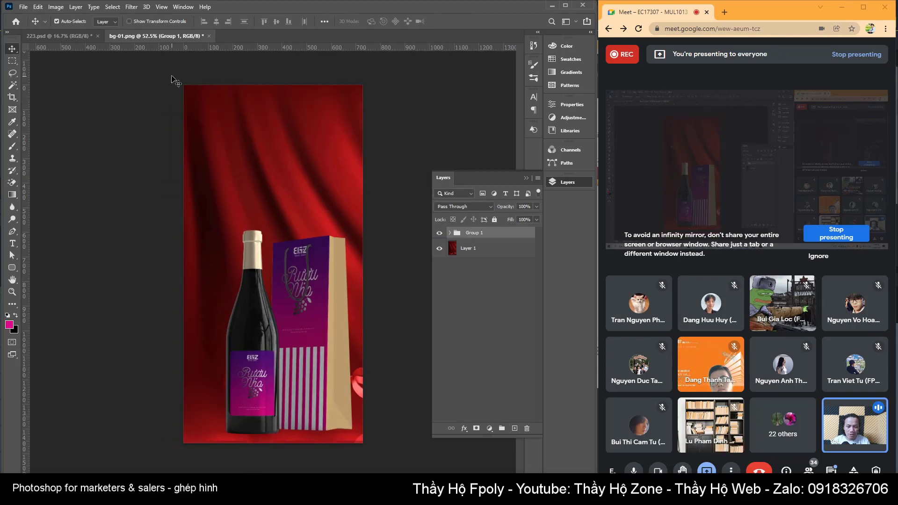
left_click(52, 36)
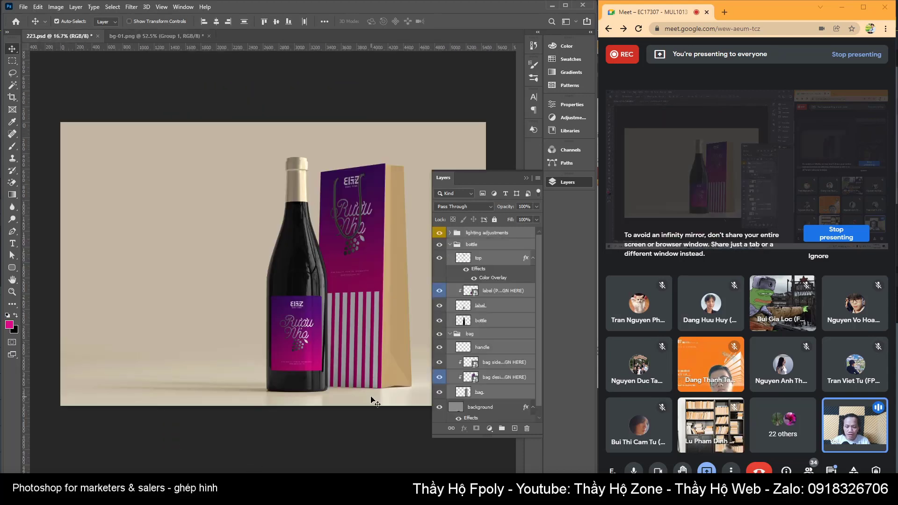
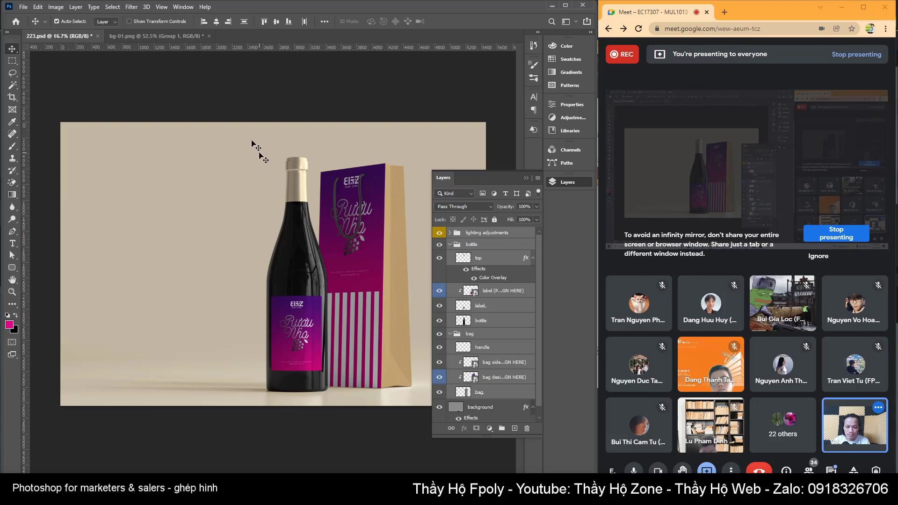
On the bg-01.png poster, ungroup Group 1 into its separate layers
left_click(154, 36)
left_click(301, 411)
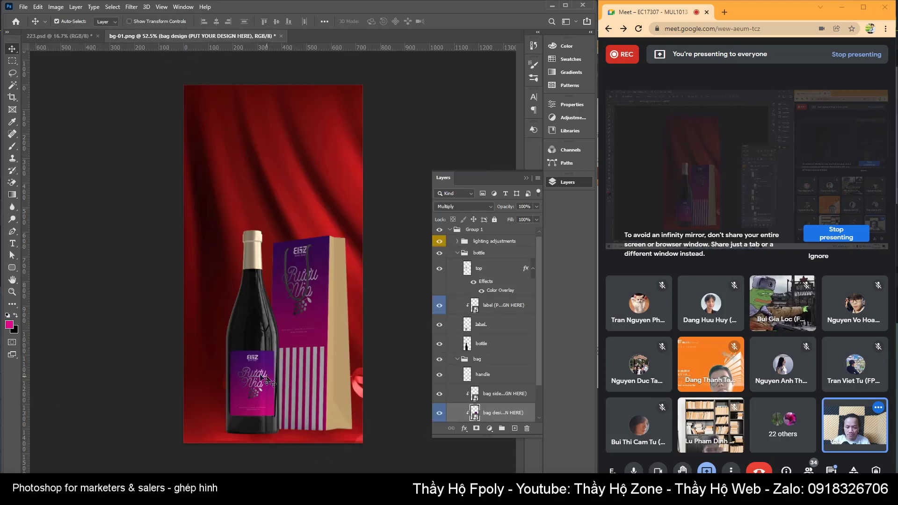
scroll(502, 296, "up", 1)
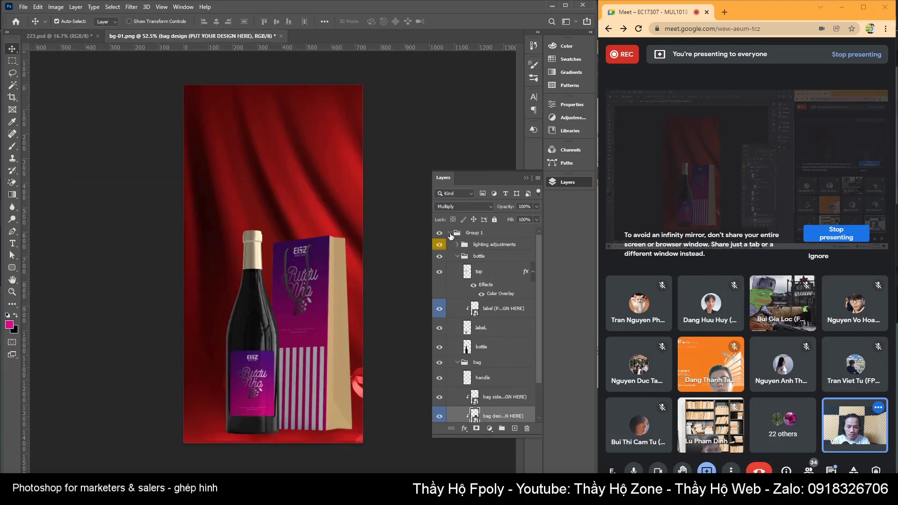
left_click(450, 233)
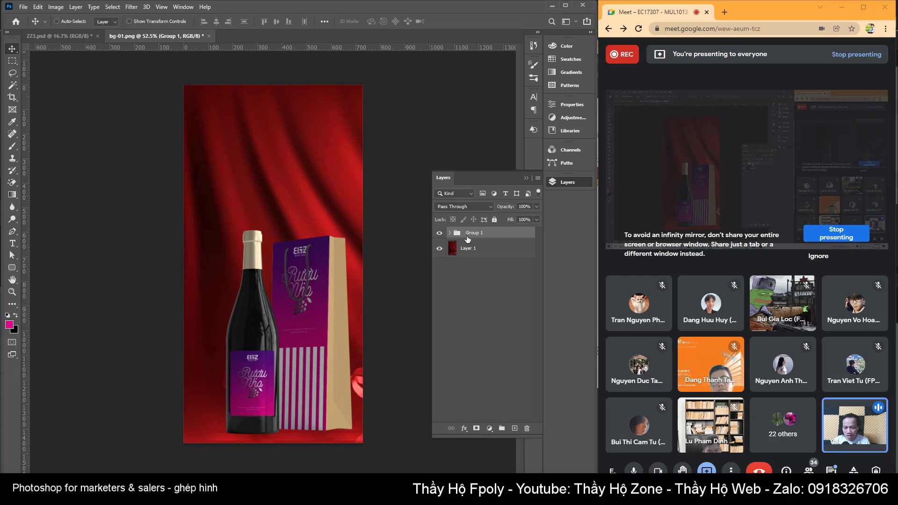
key("ctrl+j")
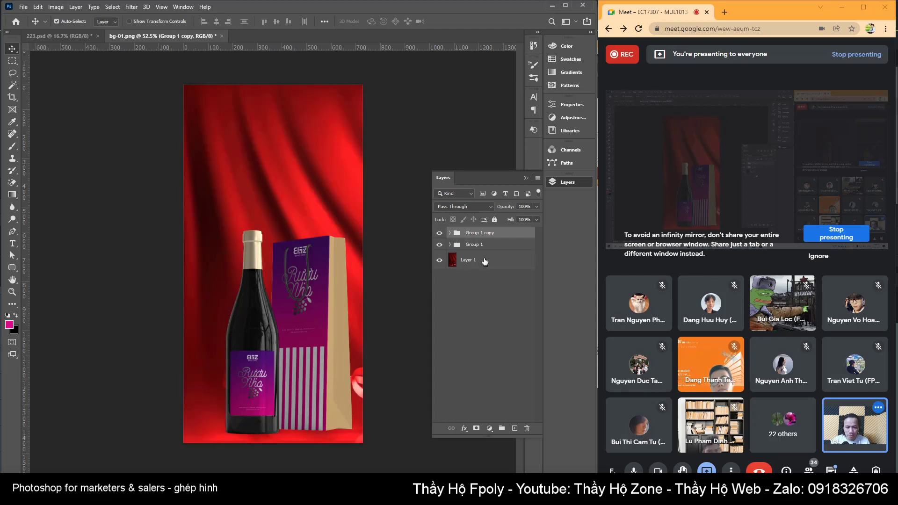
key("ctrl+z")
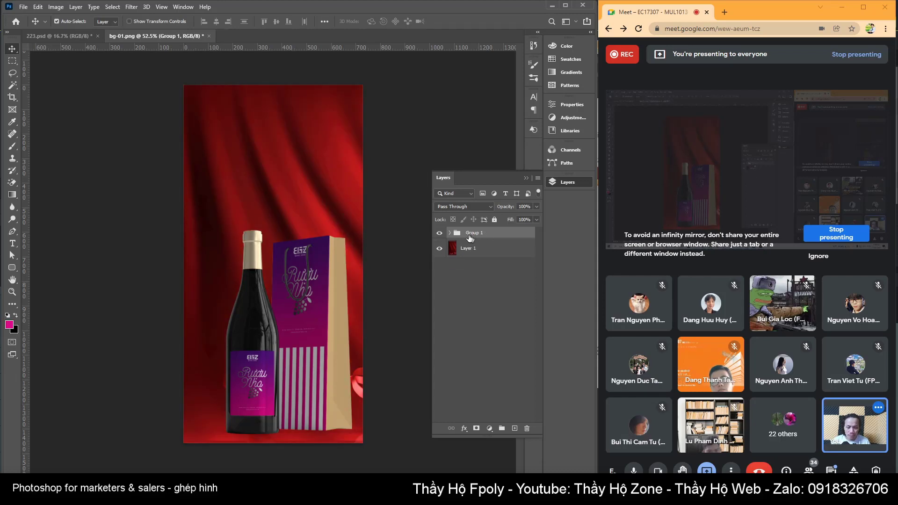
key("ctrl+z")
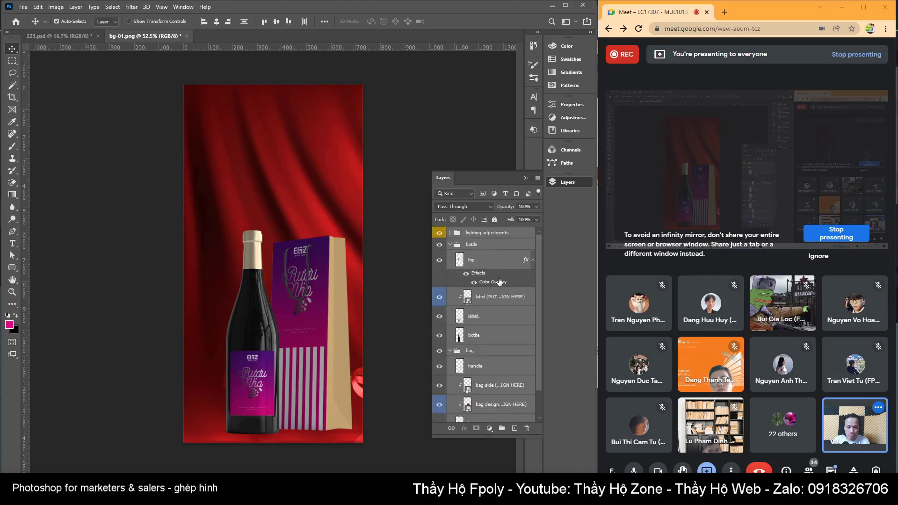
scroll(486, 295, "down", 2)
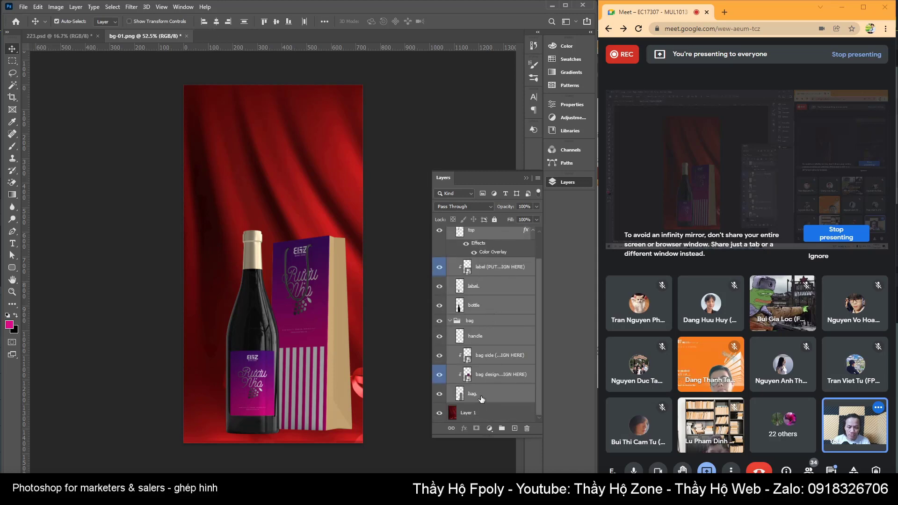
scroll(491, 374, "up", 2)
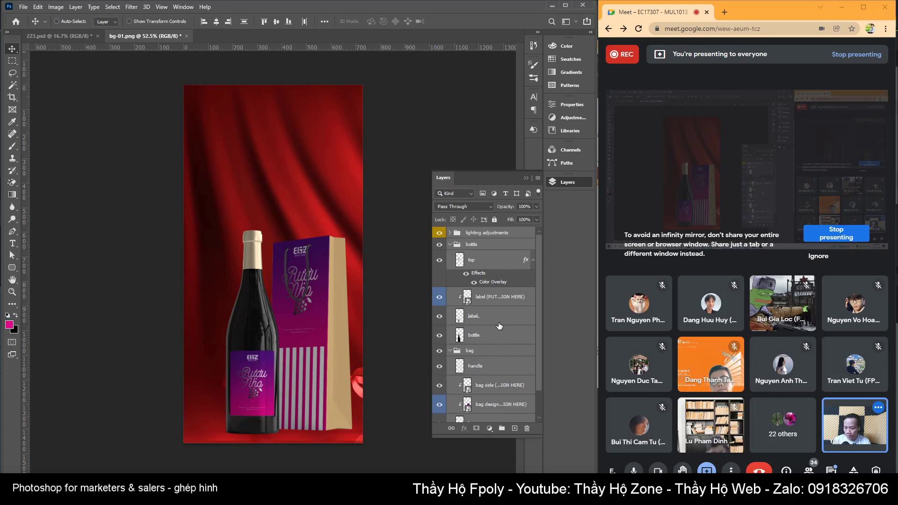
Regroup the layers from lighting adjustments through bag into Group 1 and duplicate it
left_click(483, 233)
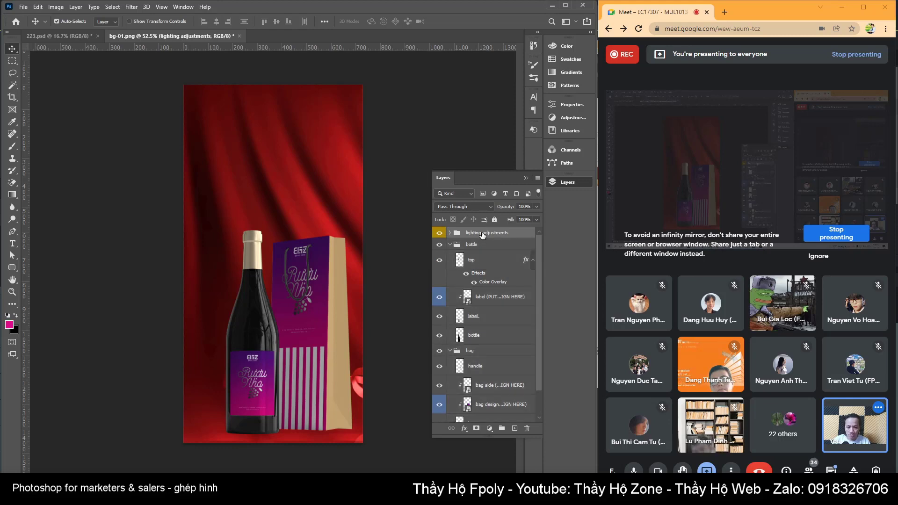
scroll(483, 304, "down", 2)
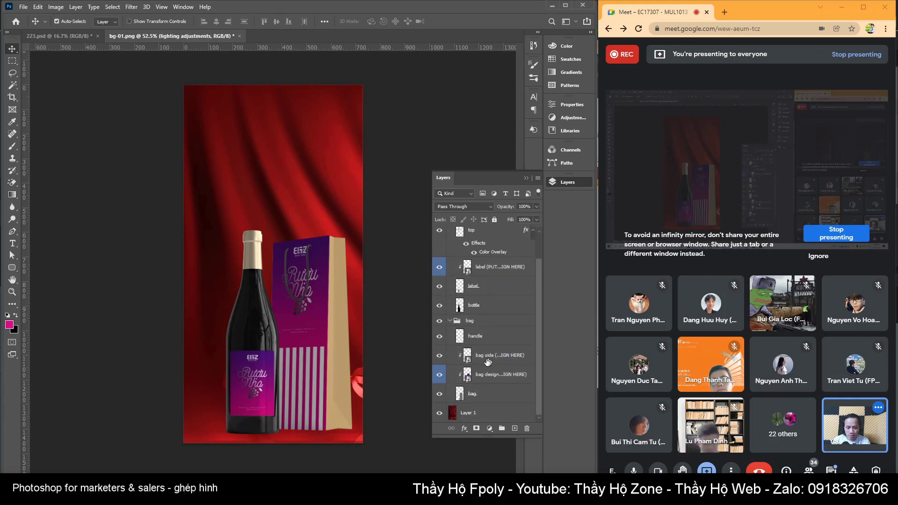
left_click(485, 398, "shift")
key("ctrl+g")
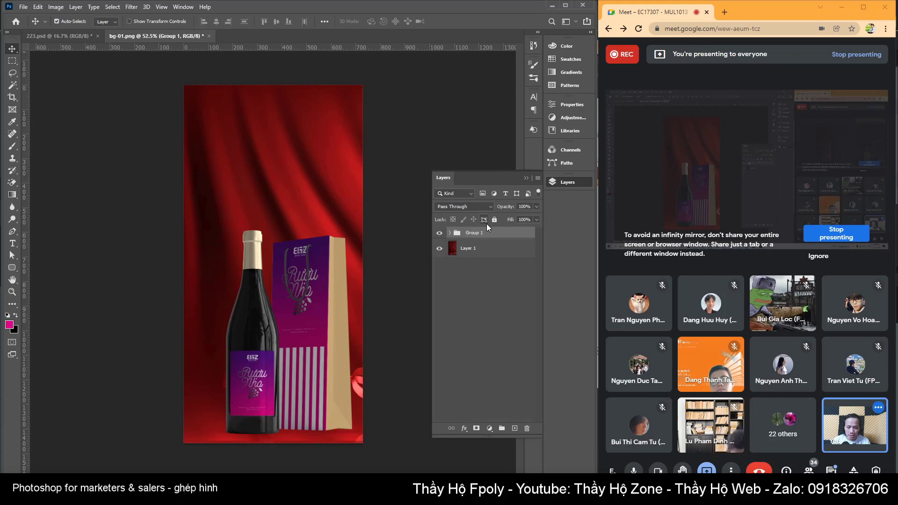
key("ctrl+j")
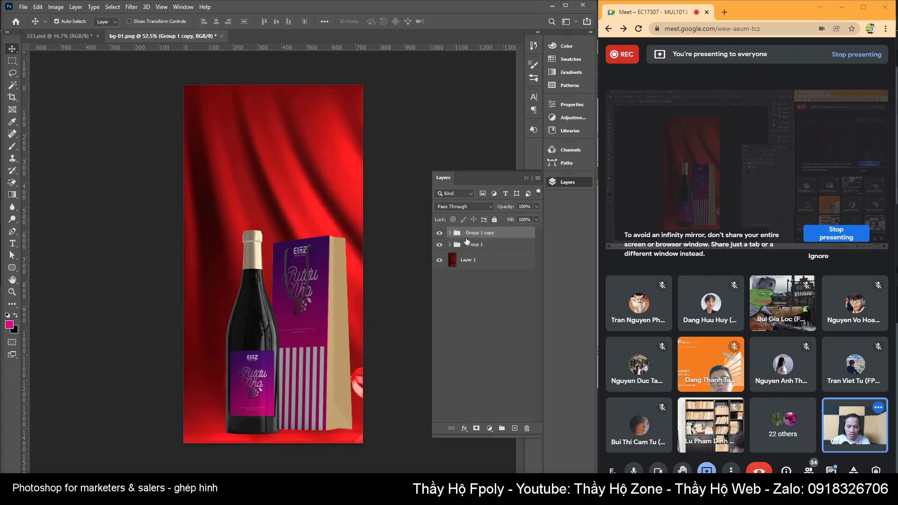
left_click(442, 233)
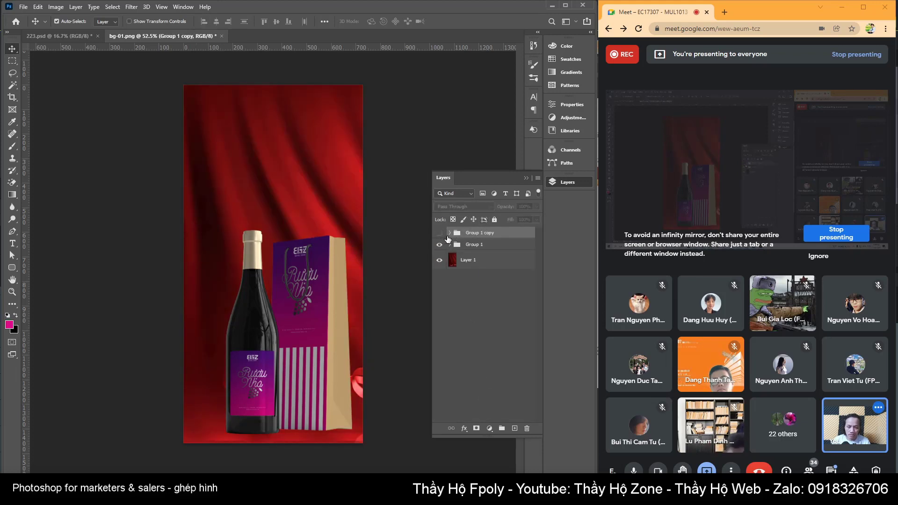
left_click(439, 233)
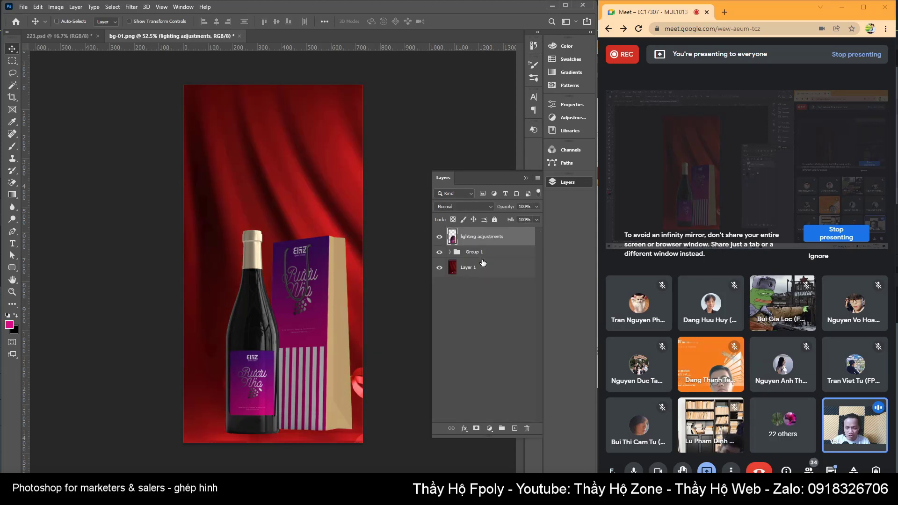
Place the copy below Group 1, flip it vertically and move it beneath the bottle
left_click_drag(473, 237, 475, 267)
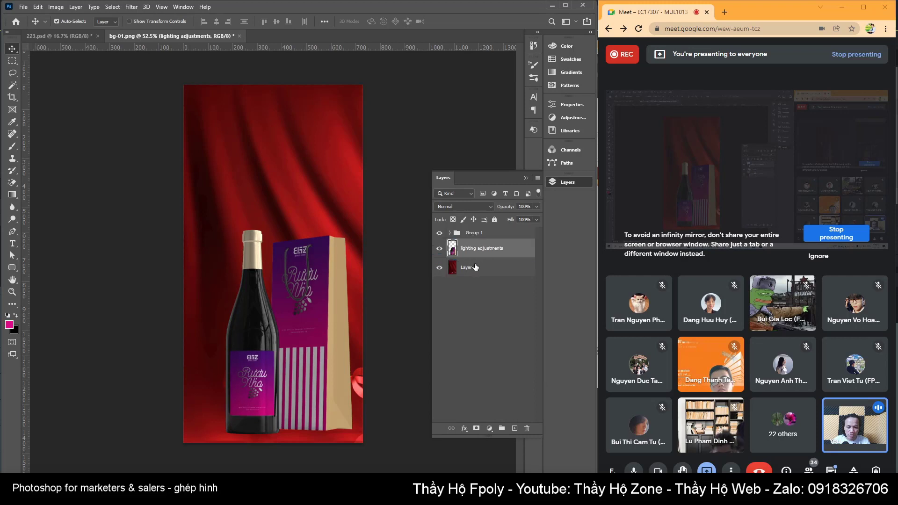
key("ctrl+t")
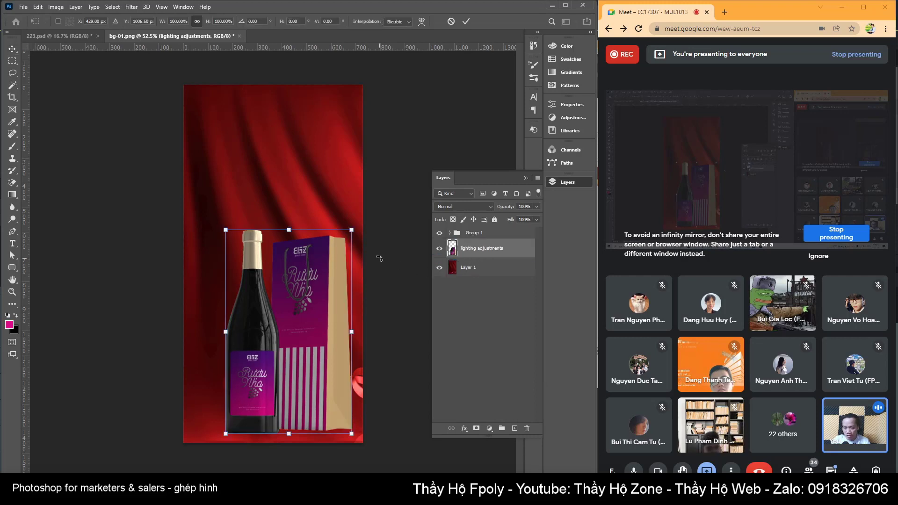
right_click(304, 327)
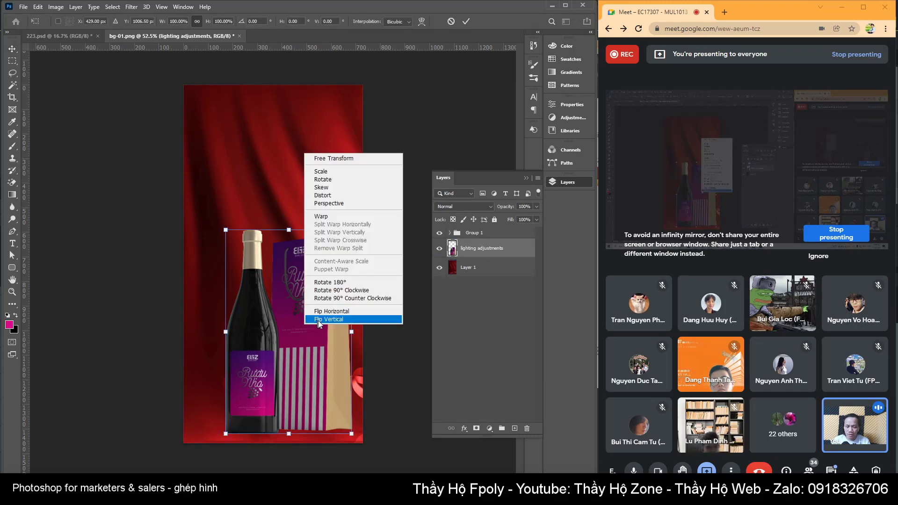
left_click(342, 315)
left_click_drag(317, 283, 320, 473)
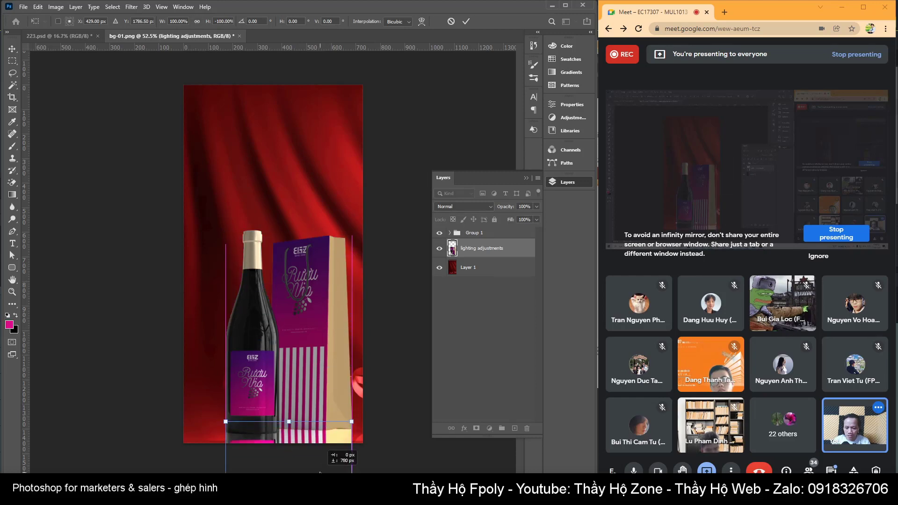
Commit the flip, fade the reflection to 54% opacity and switch to 223.psd
key("Return")
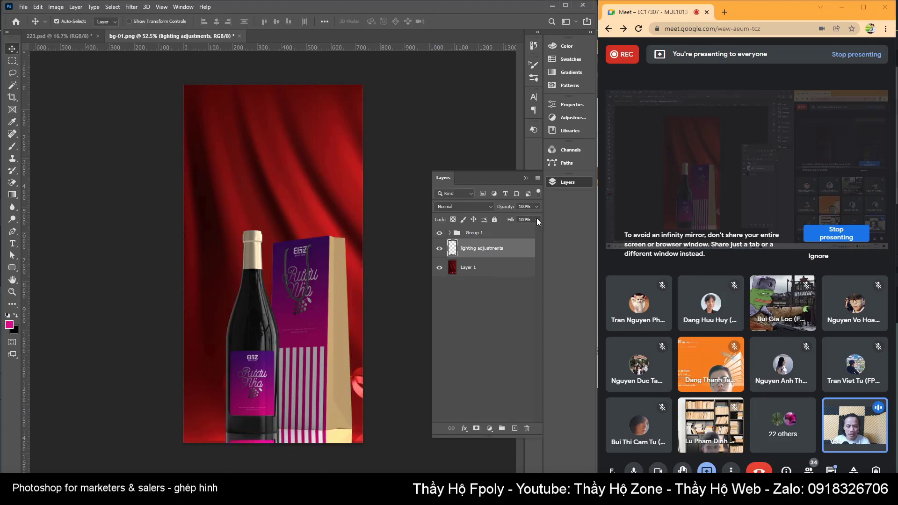
left_click_drag(536, 218, 516, 219)
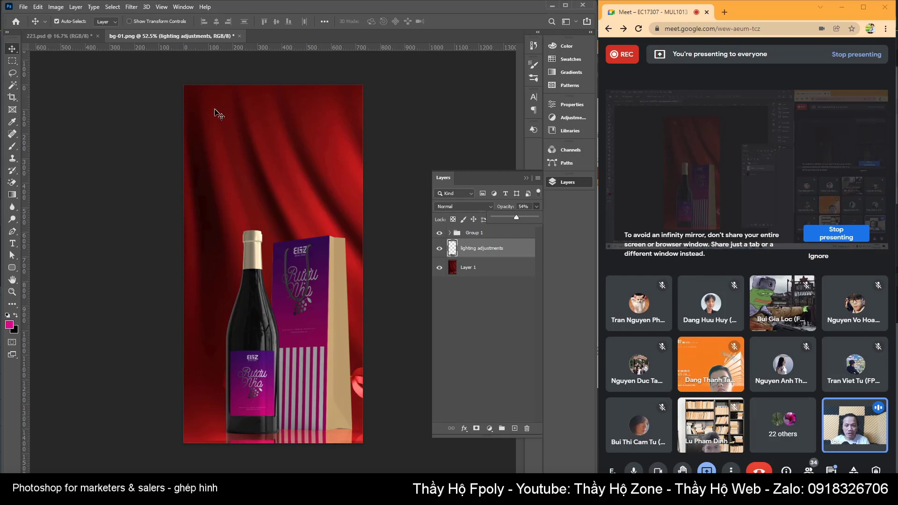
left_click(76, 34)
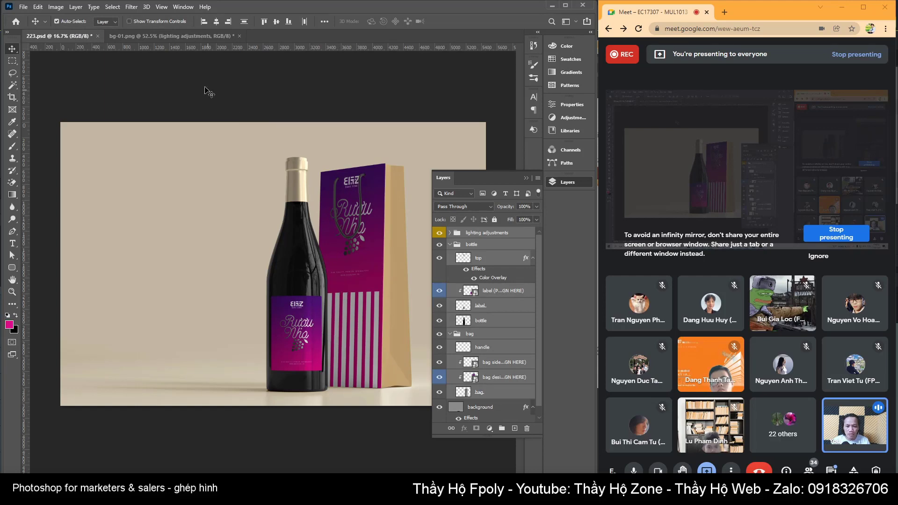
Open the label smart object from the bottle in the 223.psd mockup
left_click(176, 36)
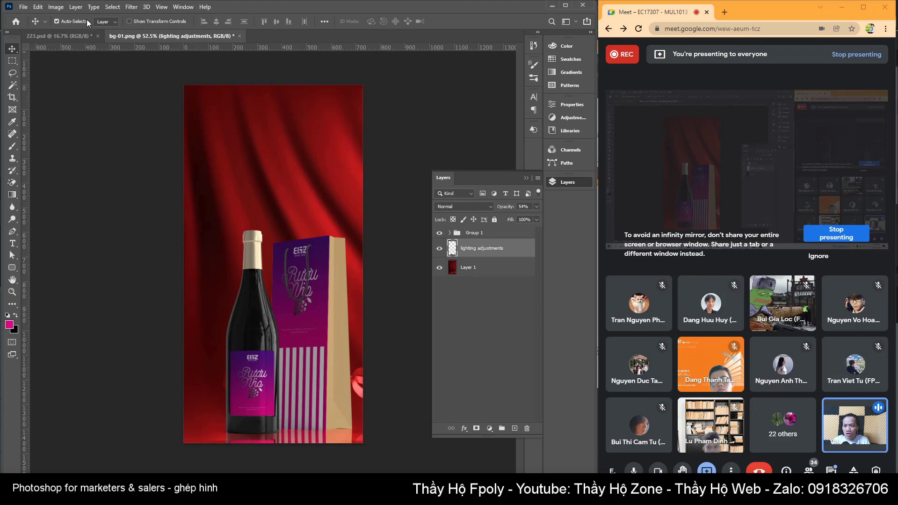
left_click(85, 37)
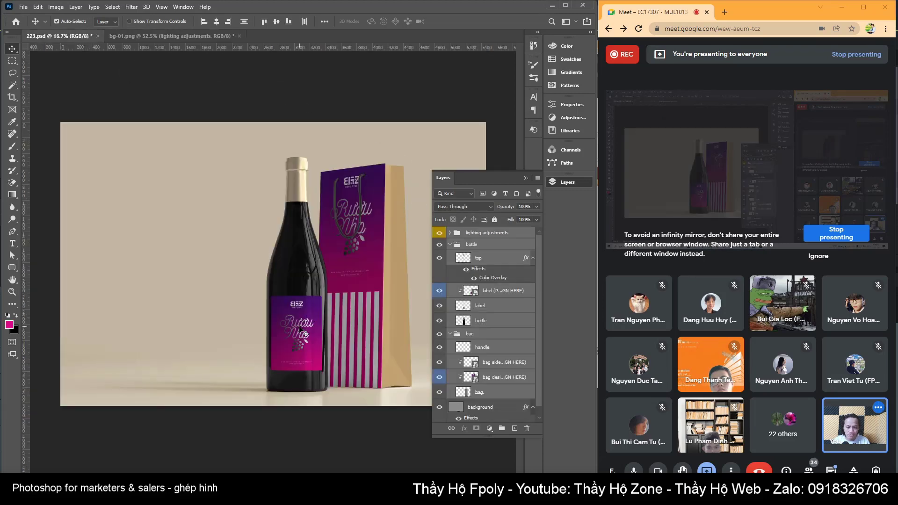
left_click(481, 272)
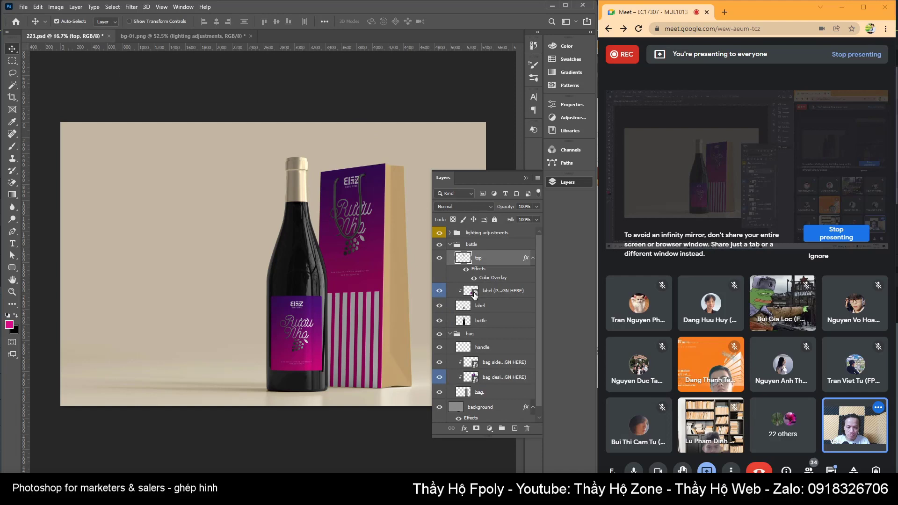
double_click(473, 293)
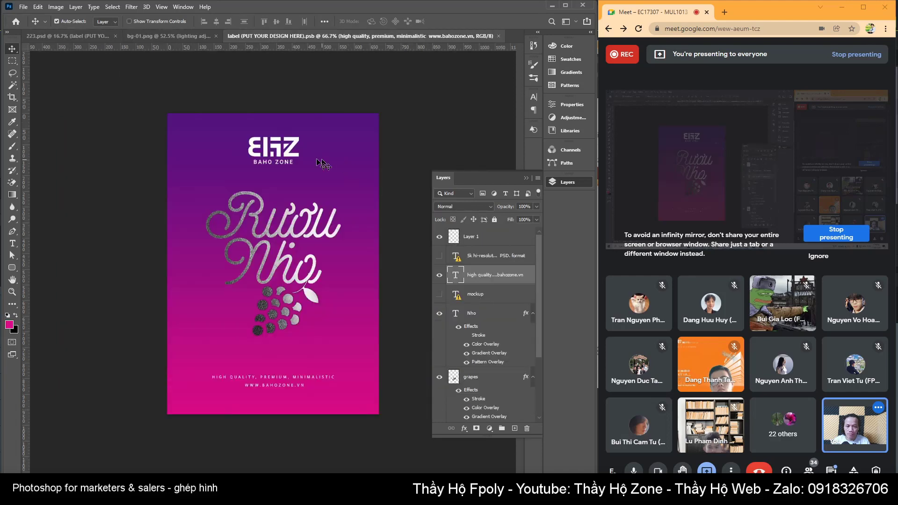
Select the grapes layer in the label and drag the artwork toward the bg-01.png poster
left_click(278, 152)
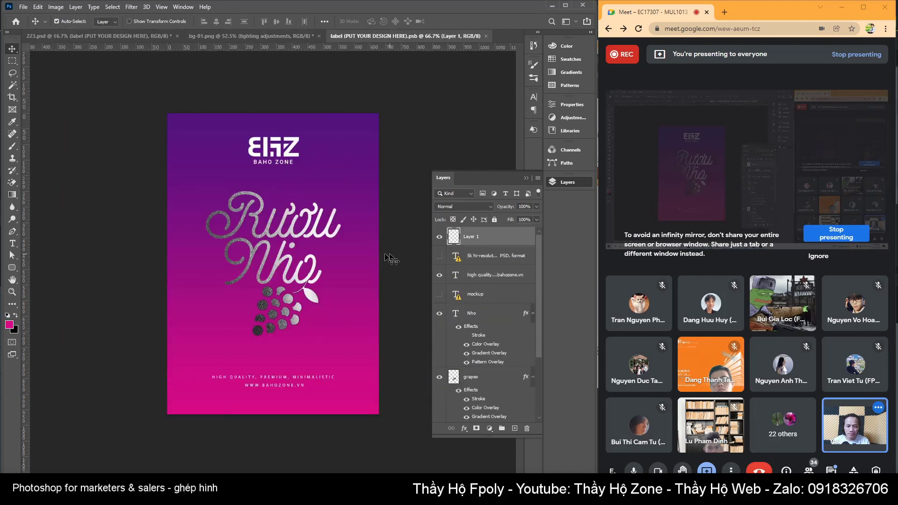
left_click(287, 217)
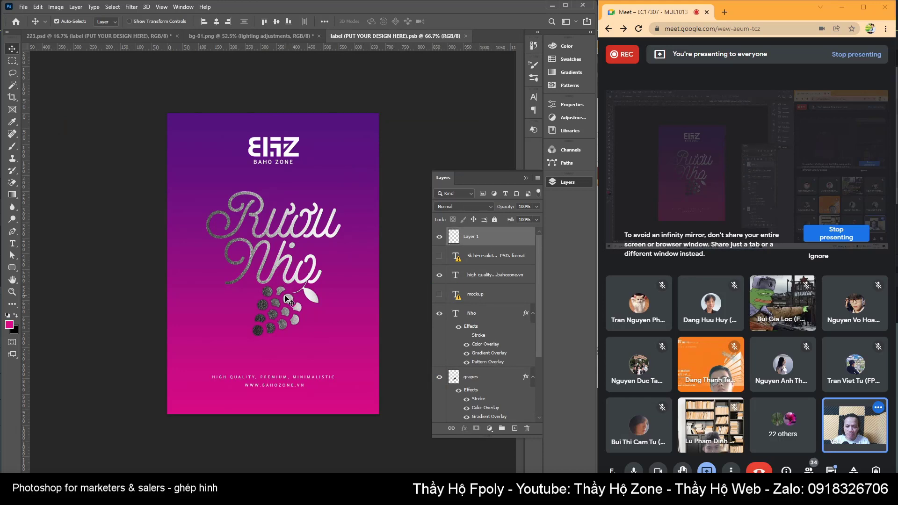
left_click(281, 293)
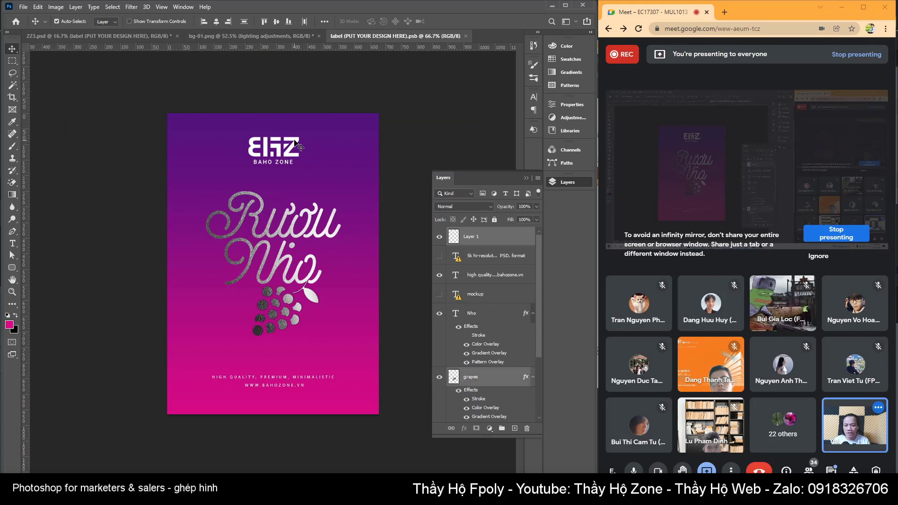
mouse_move(295, 141)
left_mouse_down()
mouse_move(249, 38)
mouse_move(408, 239)
left_mouse_up()
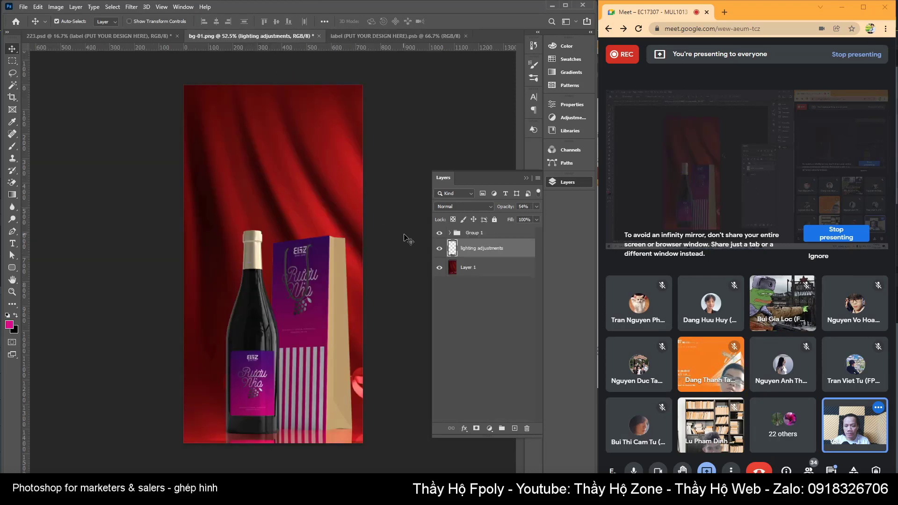
left_click(342, 33)
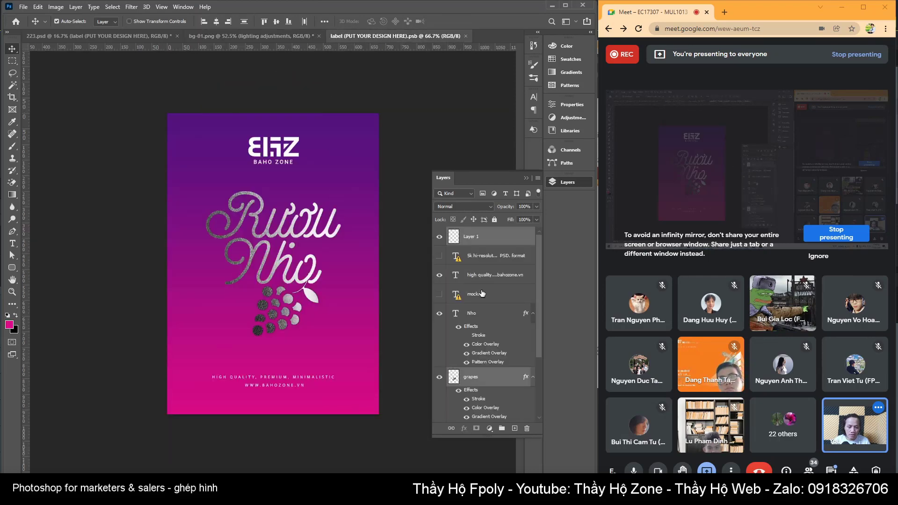
Add Layer 1 to the selected Nho title and grapes layers
scroll(481, 285, "down", 1)
scroll(481, 334, "down", 1)
scroll(480, 343, "down", 2)
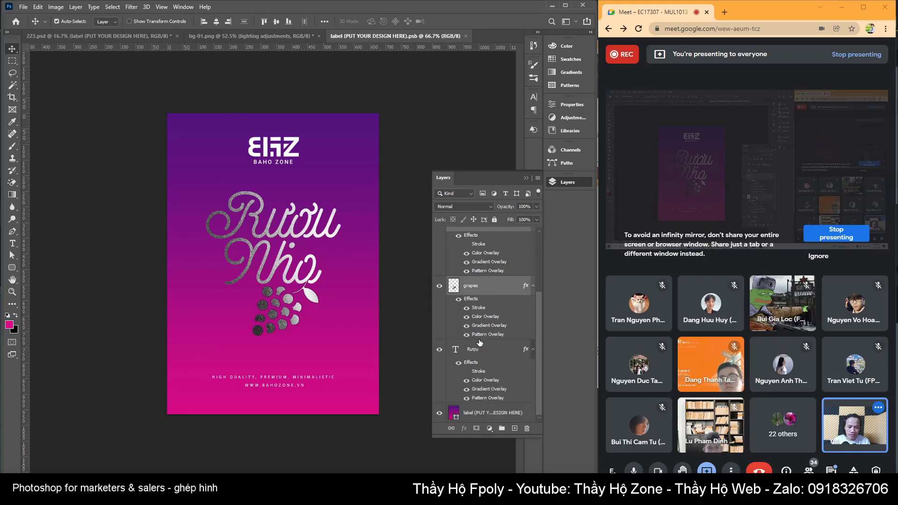
scroll(480, 285, "up", 4)
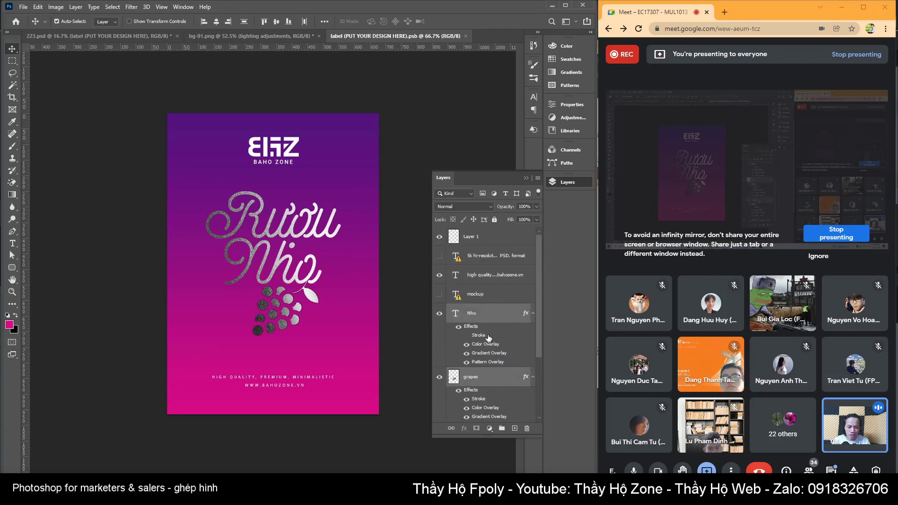
left_click(476, 237, "ctrl")
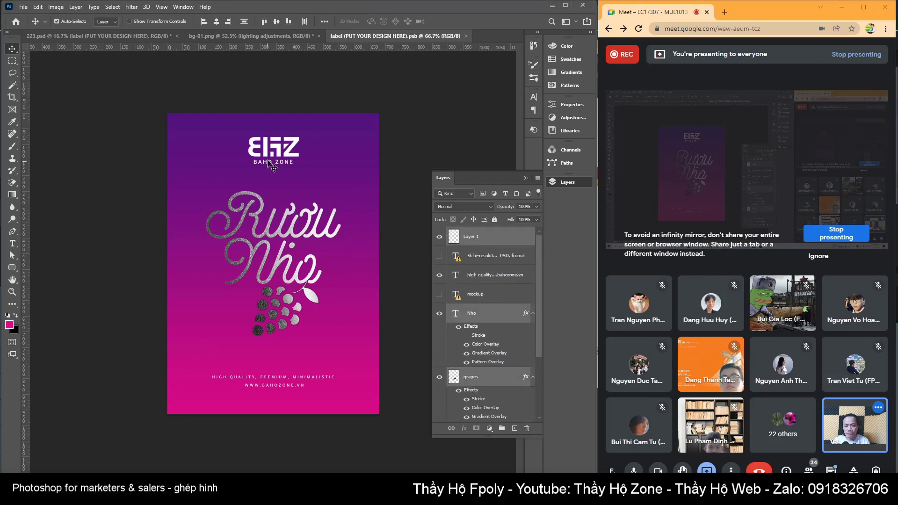
Bring the label layers into the poster and stack the Rượu text above the grapes
mouse_move(274, 152)
left_mouse_down()
mouse_move(238, 38)
mouse_move(264, 178)
mouse_move(278, 178)
left_mouse_up()
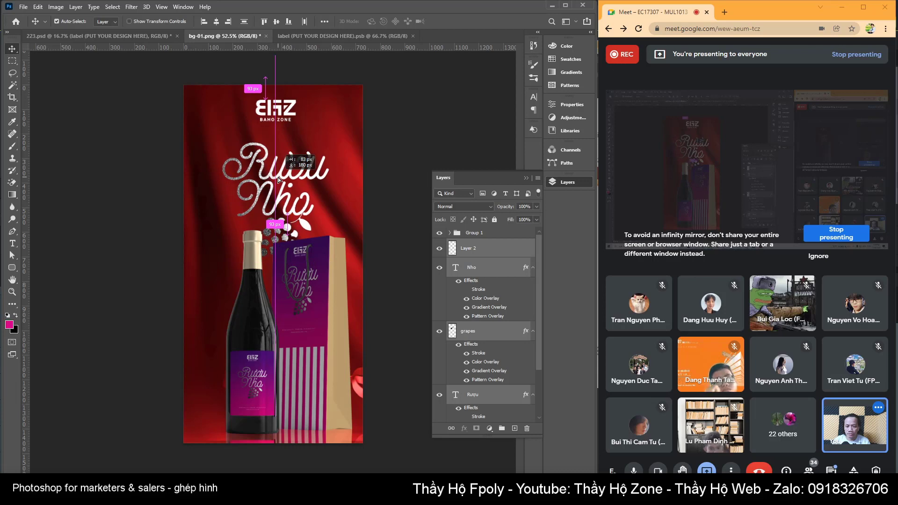
left_click(473, 395)
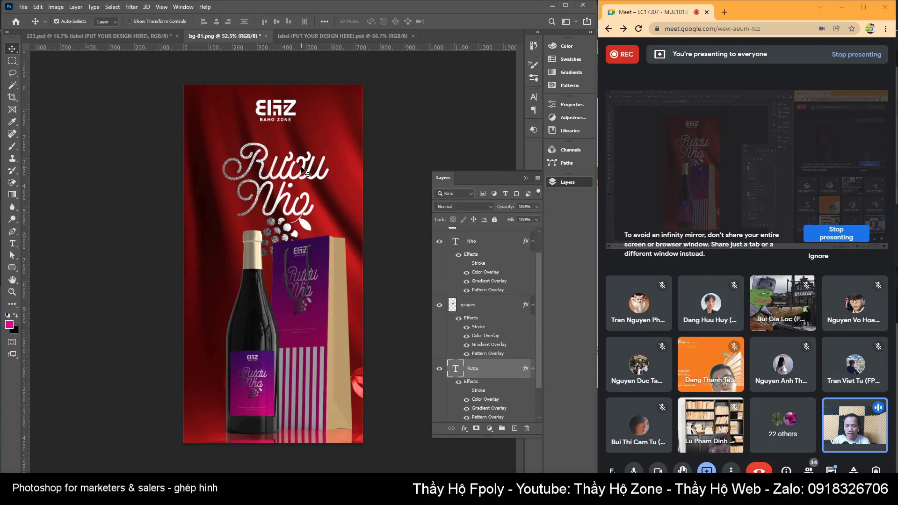
scroll(476, 388, "down", 2)
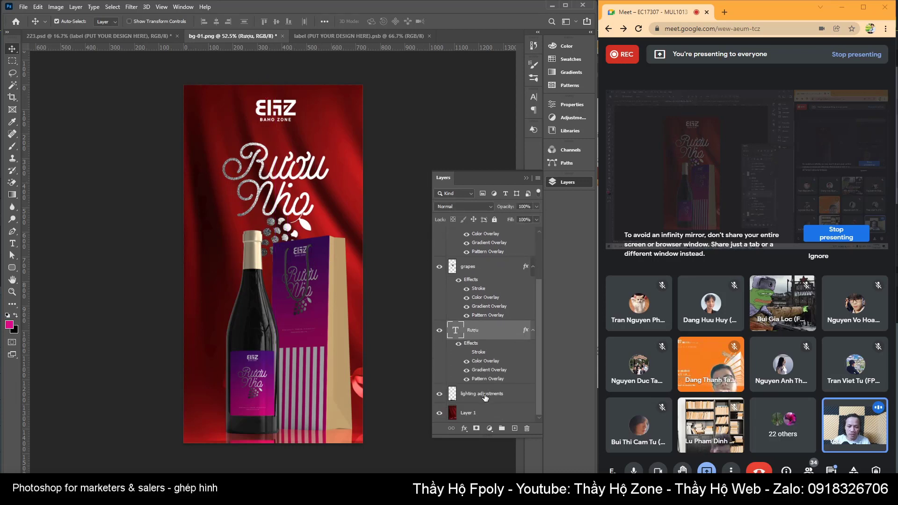
scroll(485, 280, "up", 3)
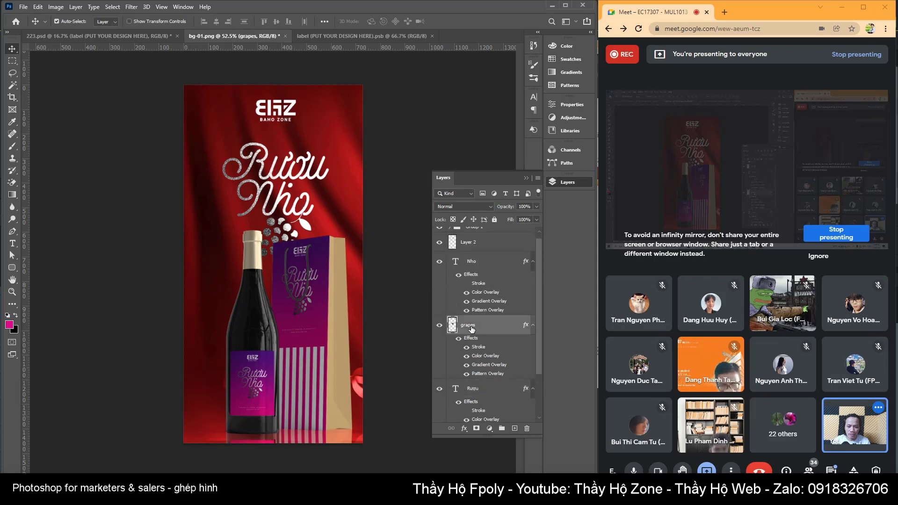
scroll(476, 330, "down", 3)
scroll(479, 393, "up", 2)
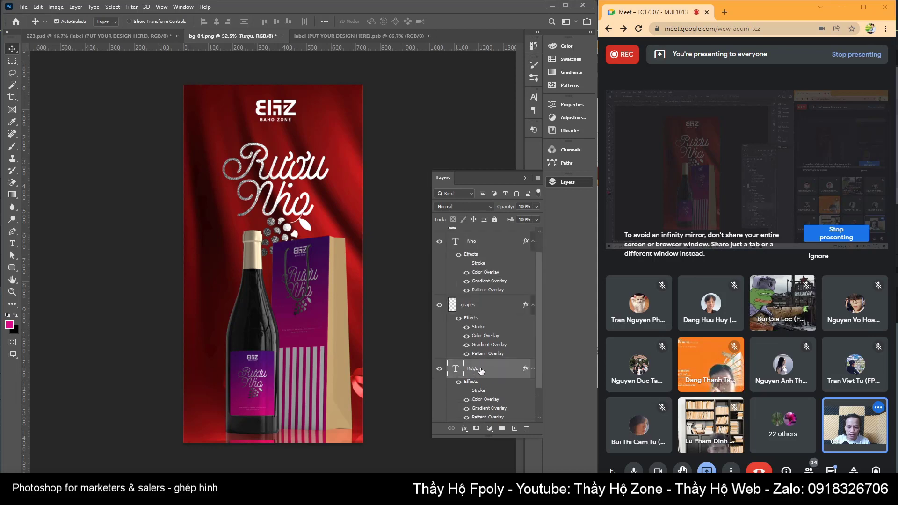
left_click_drag(480, 371, 476, 315)
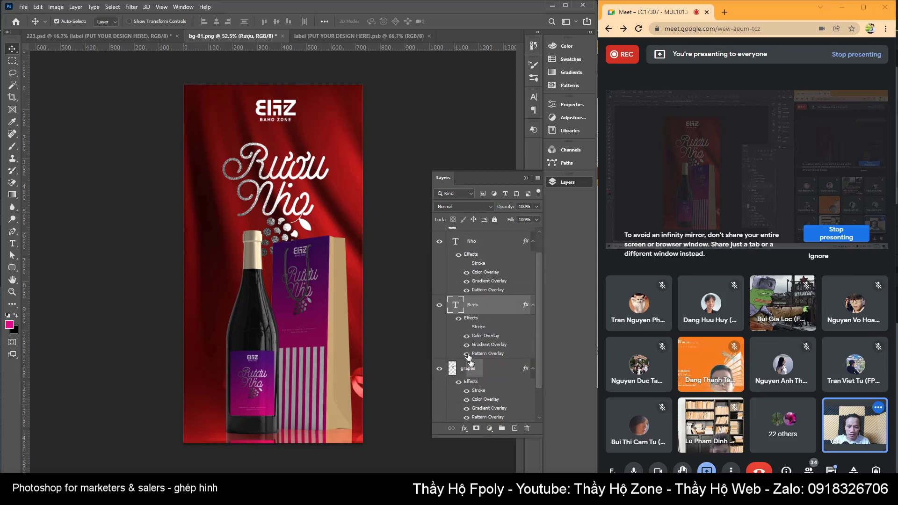
Move the grapes beside the Rượu title and nudge title and grapes left together
left_click(469, 368)
mouse_move(306, 225)
left_mouse_down()
mouse_move(359, 178)
mouse_move(366, 188)
left_mouse_up()
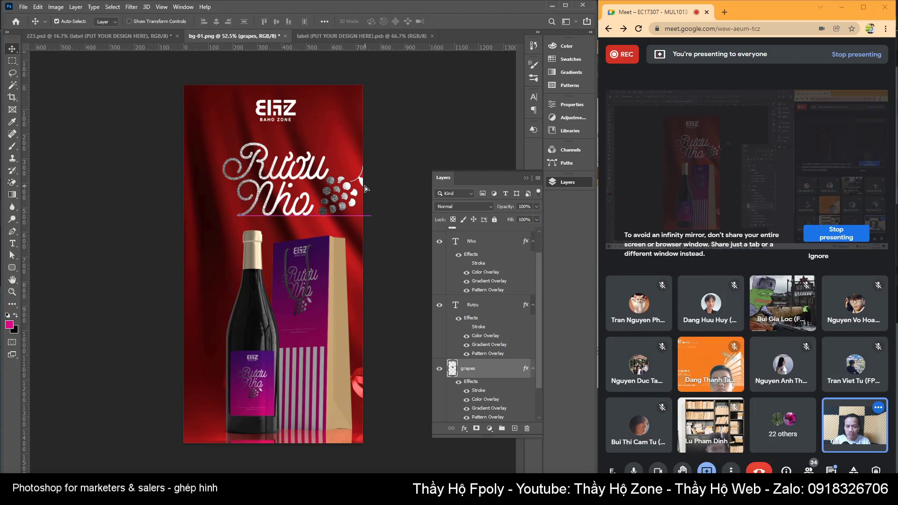
left_click_drag(364, 186, 365, 187)
left_click(470, 241, "shift")
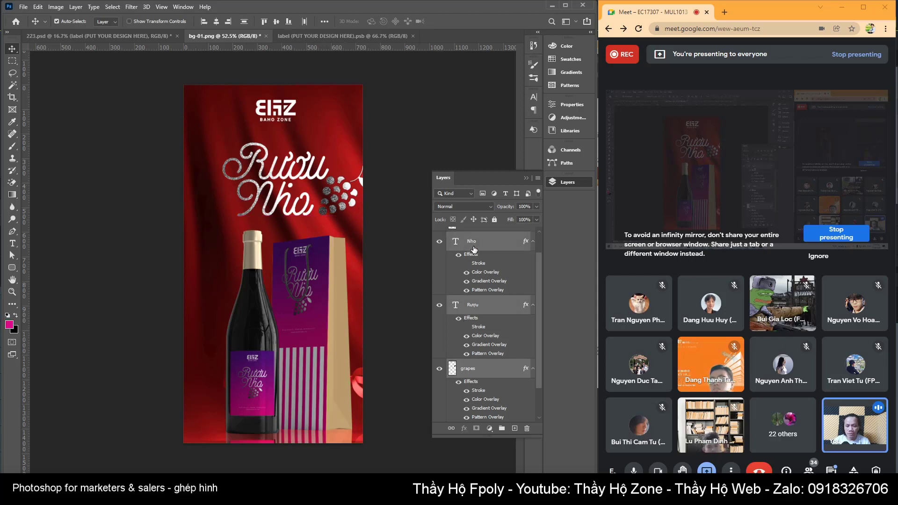
key("shift+Left")
key("shift+Left")
key("shift+Left")
key("shift+Left")
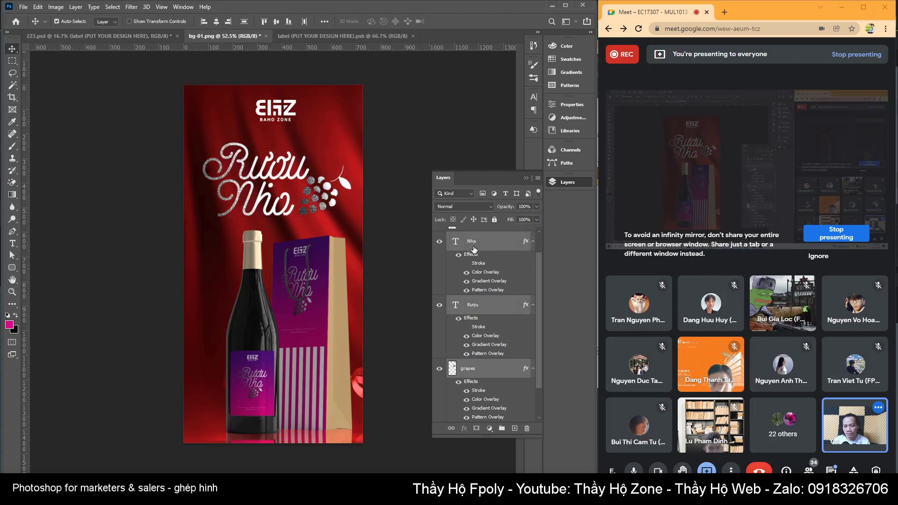
Enlarge the grapes to about 134%, shift them slightly left, and preview the poster
left_click(349, 187, "ctrl")
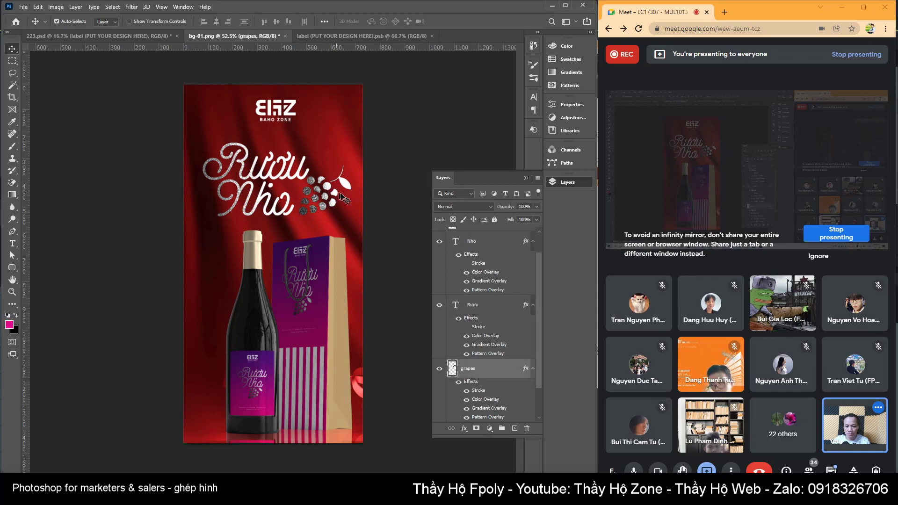
key("ctrl+t")
left_click_drag(352, 165, 369, 148)
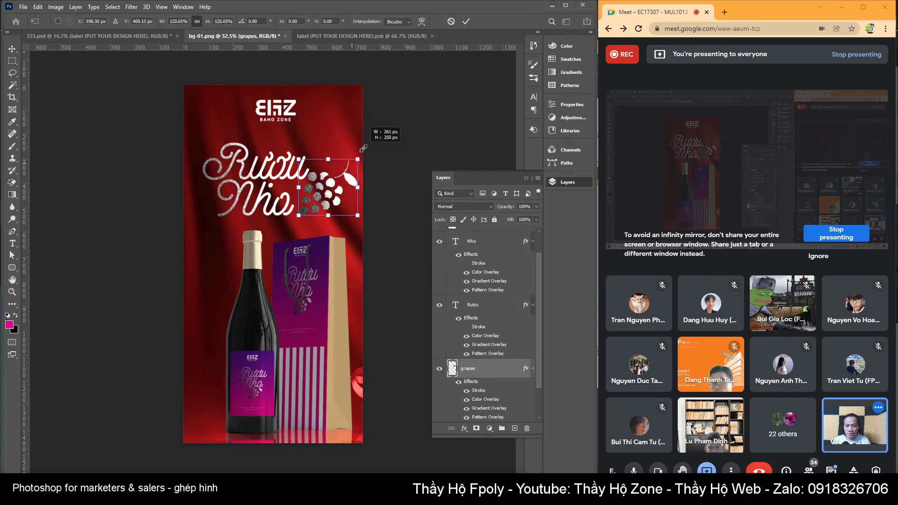
left_click_drag(343, 185, 333, 187)
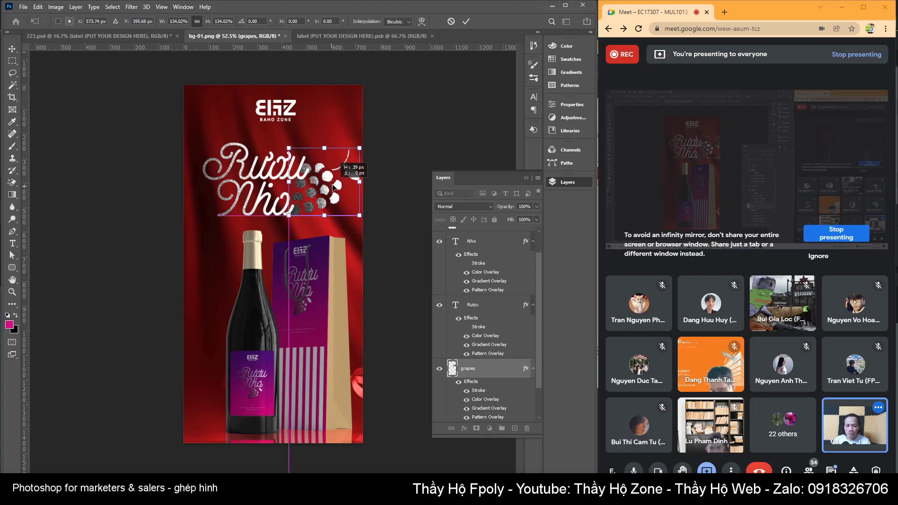
key("Return")
key("Tab")
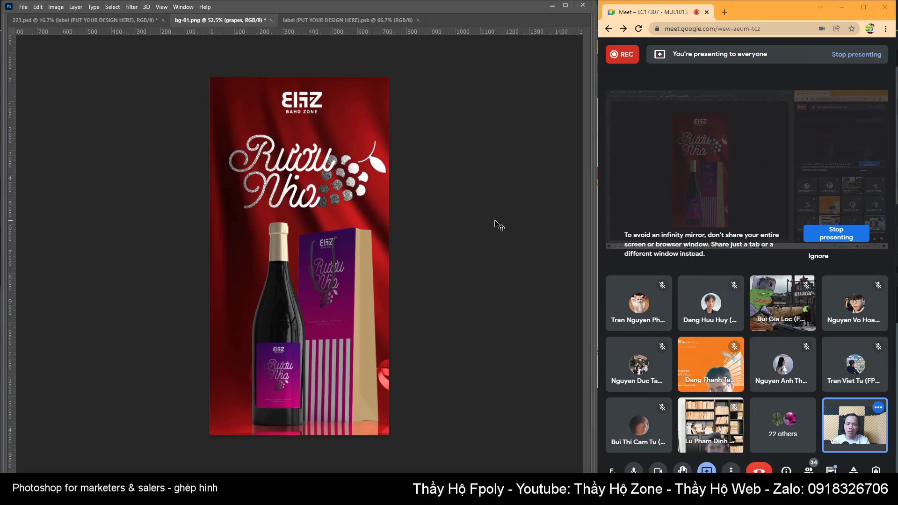
key("Tab")
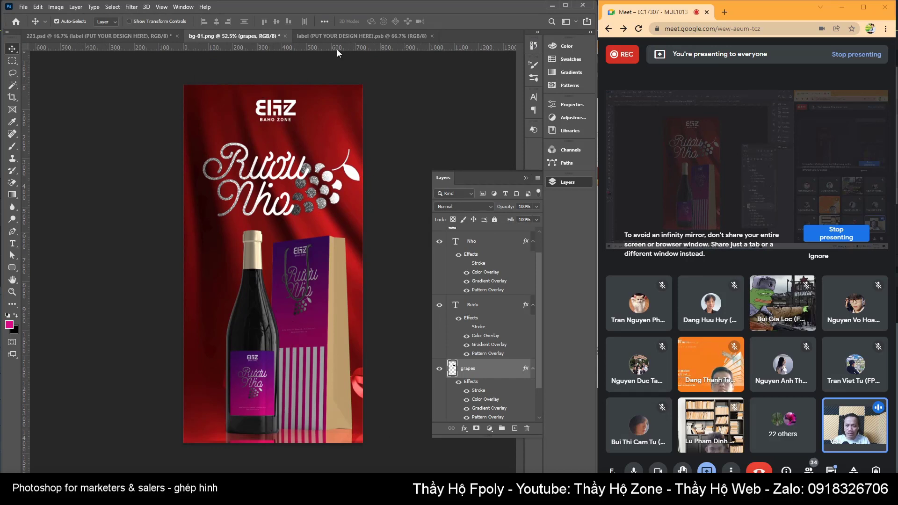
Copy the HIGH QUALITY tagline layer from the label into the poster and lower it
left_click(335, 35)
left_click(300, 378)
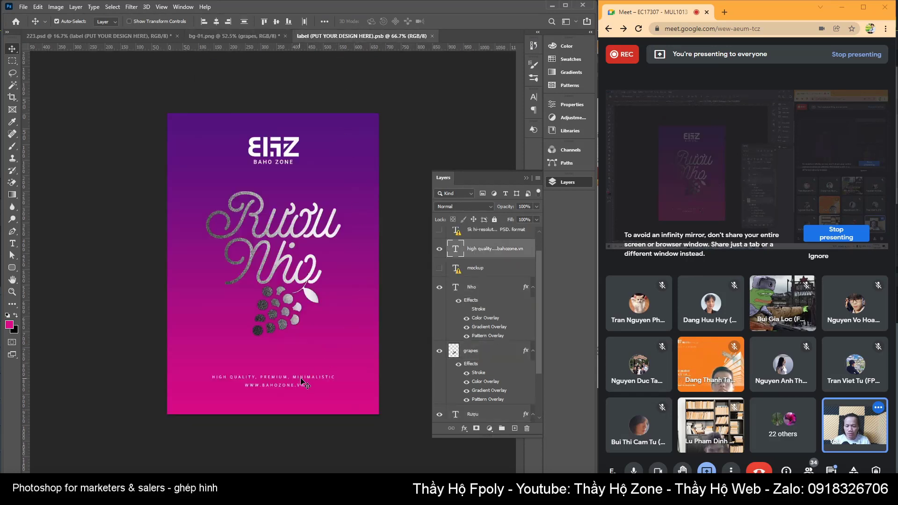
left_click(235, 36)
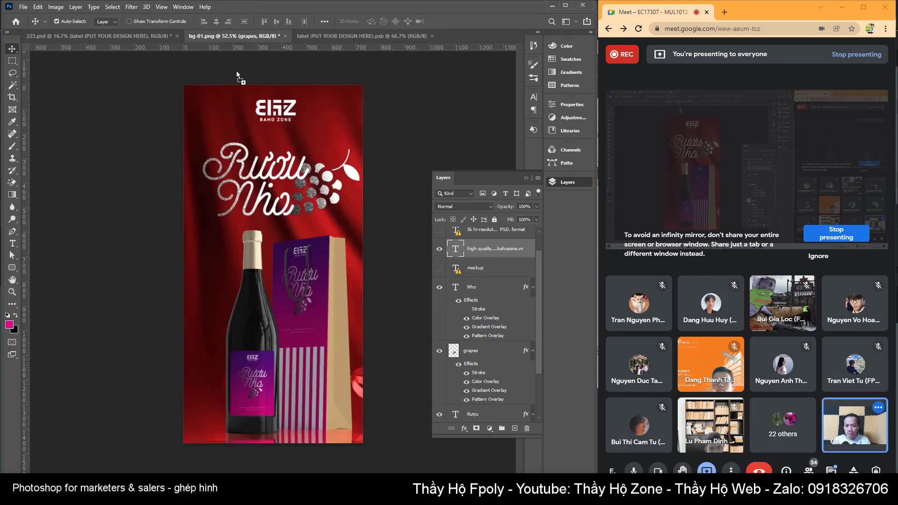
left_click_drag(276, 415, 277, 416)
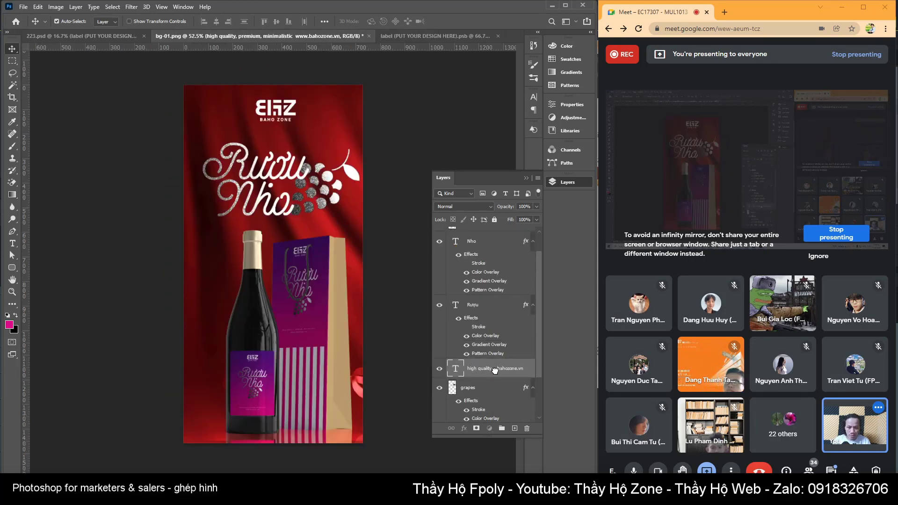
key("ctrl+t")
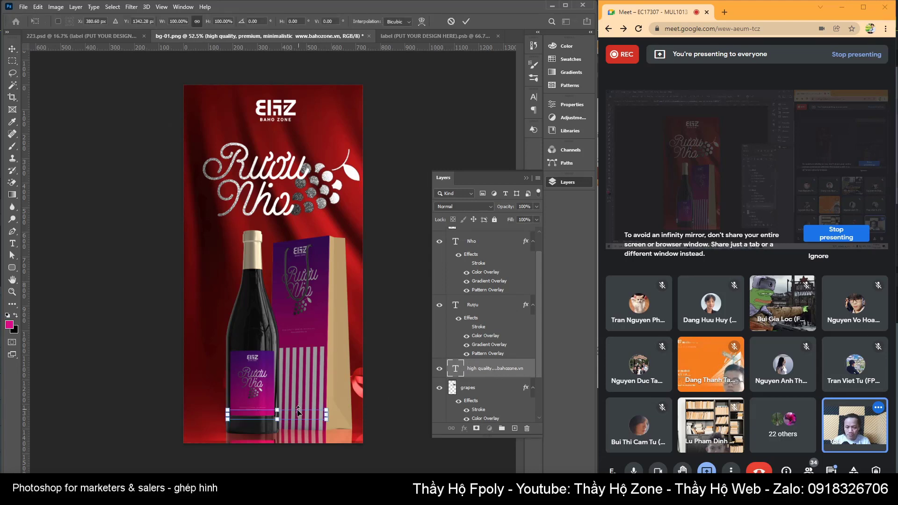
left_click_drag(293, 413, 295, 428)
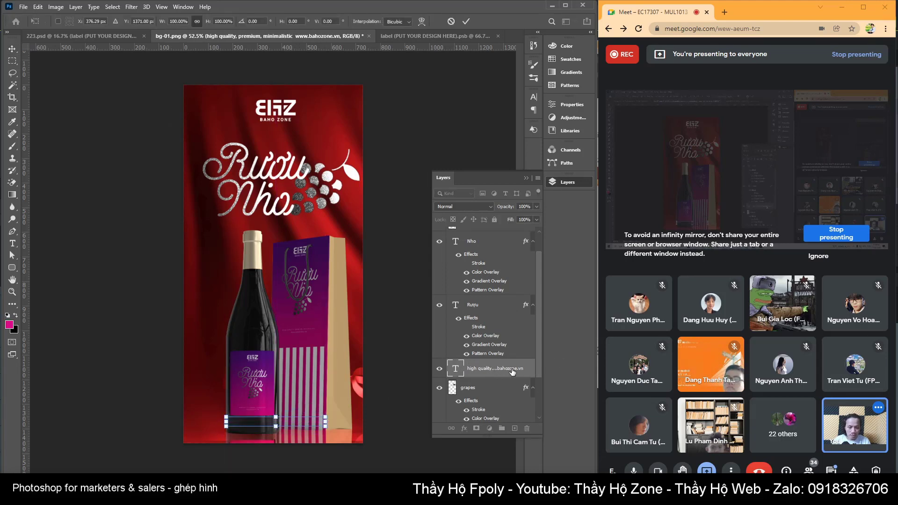
key("Return")
Move the tagline into Group 1, place it at the bottom and scale it about 141%
mouse_move(513, 372)
left_mouse_down()
mouse_move(514, 204)
mouse_move(483, 233)
left_mouse_up()
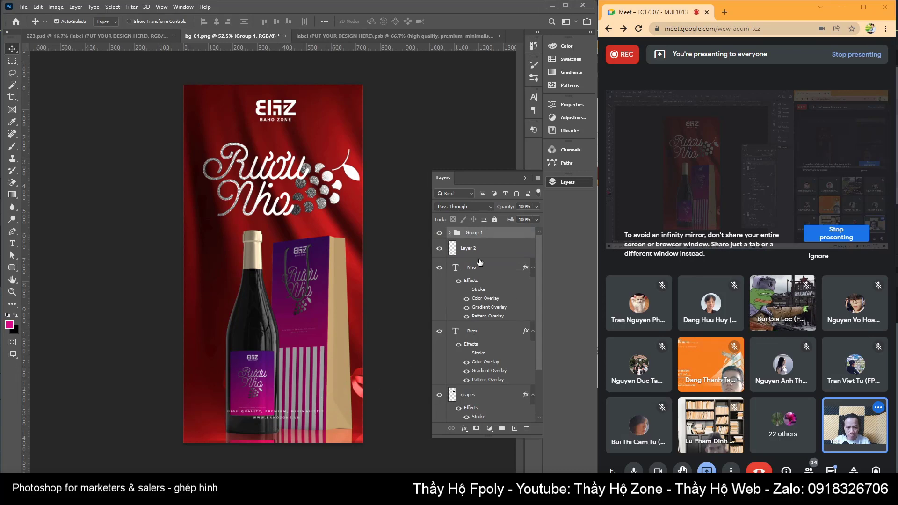
left_click(450, 233)
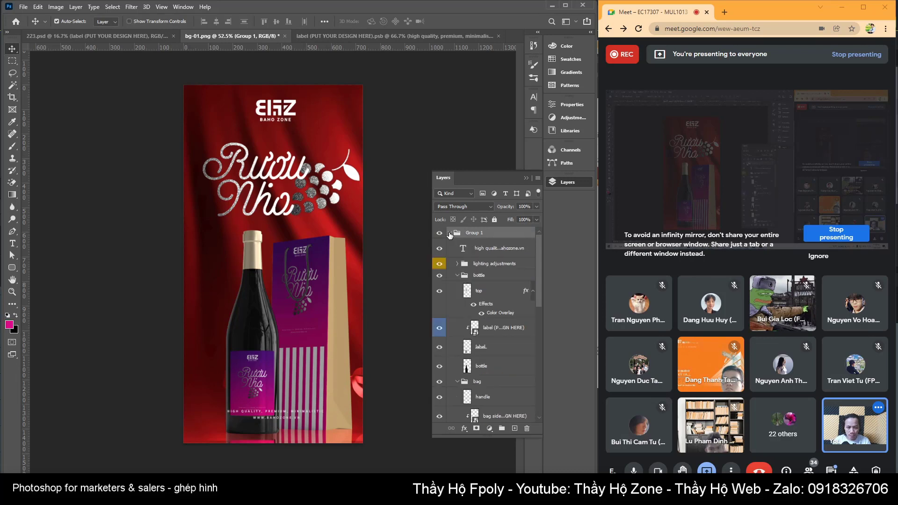
left_click(490, 249)
mouse_move(274, 419)
left_mouse_down()
mouse_move(276, 439)
mouse_move(299, 439)
mouse_move(367, 402)
left_mouse_up()
key("ctrl+t")
left_click_drag(344, 429, 326, 430)
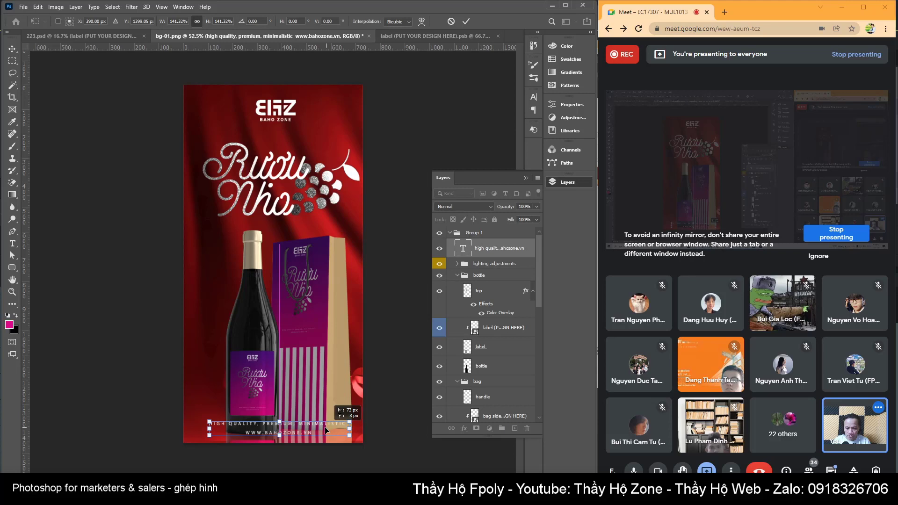
key("Return")
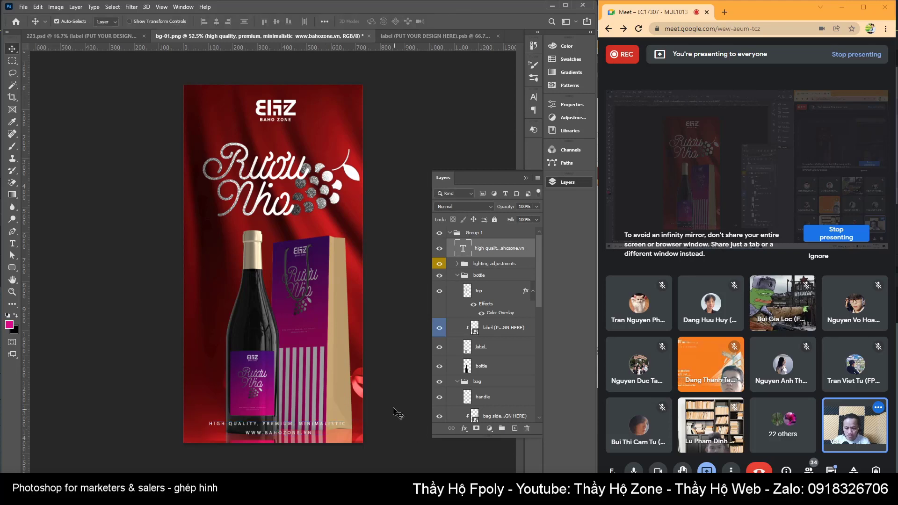
Select Group 1, nudge it upward, then undo the move
left_click(330, 326)
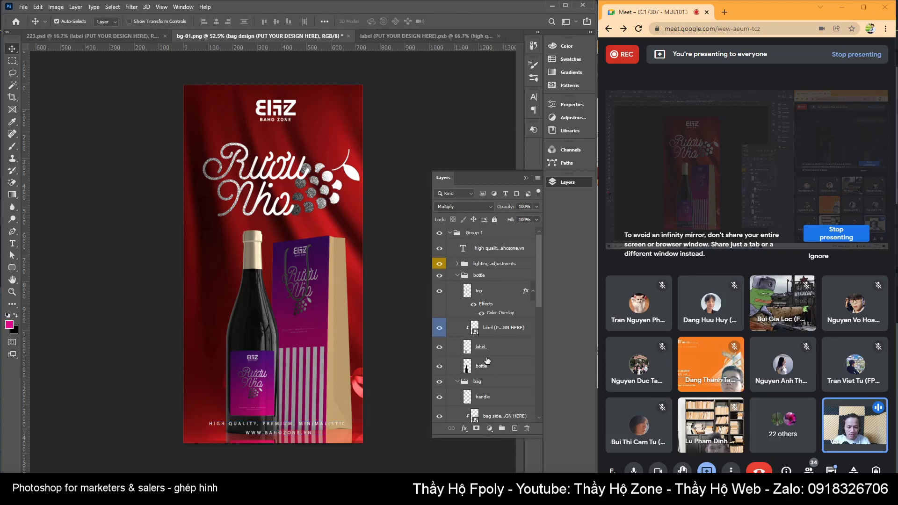
left_click(448, 236)
left_click(472, 248)
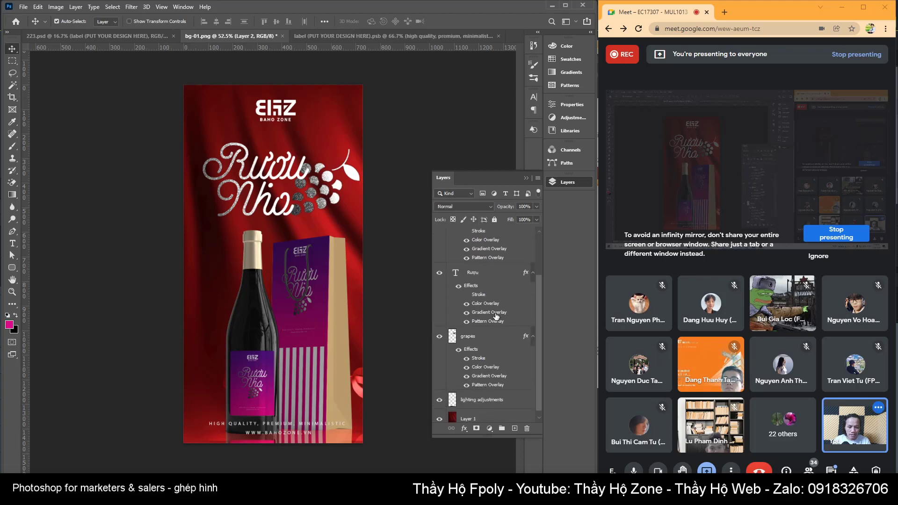
scroll(492, 323, "down", 1)
scroll(493, 333, "up", 1)
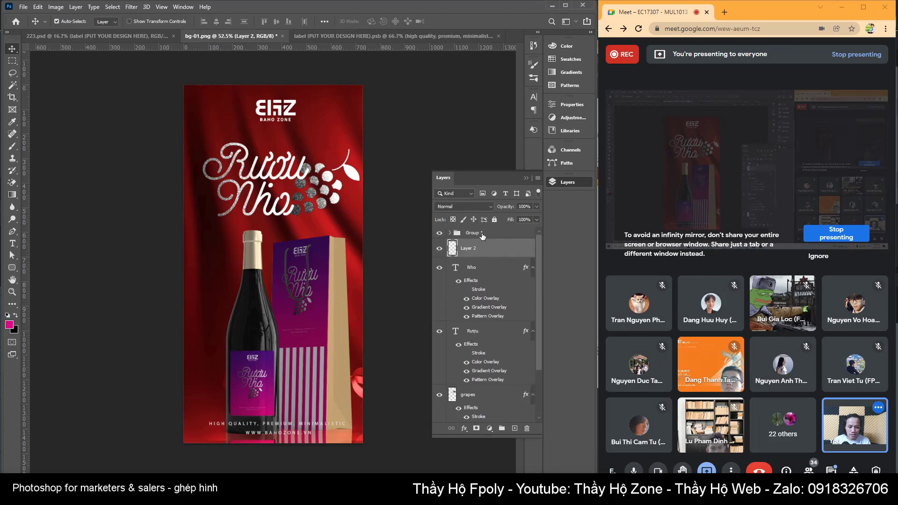
left_click(482, 234)
key("shift+Up")
key("shift+Up")
key("shift+Up")
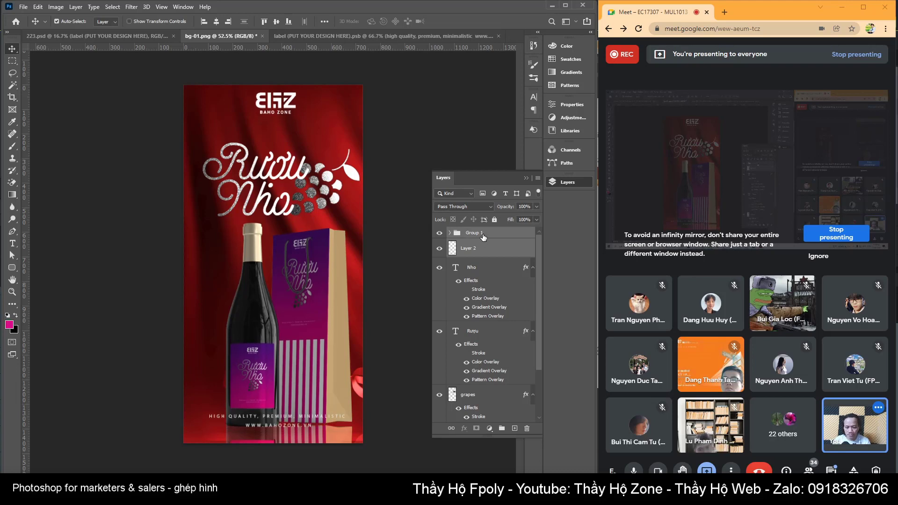
key("ctrl+z")
key("ctrl+z")
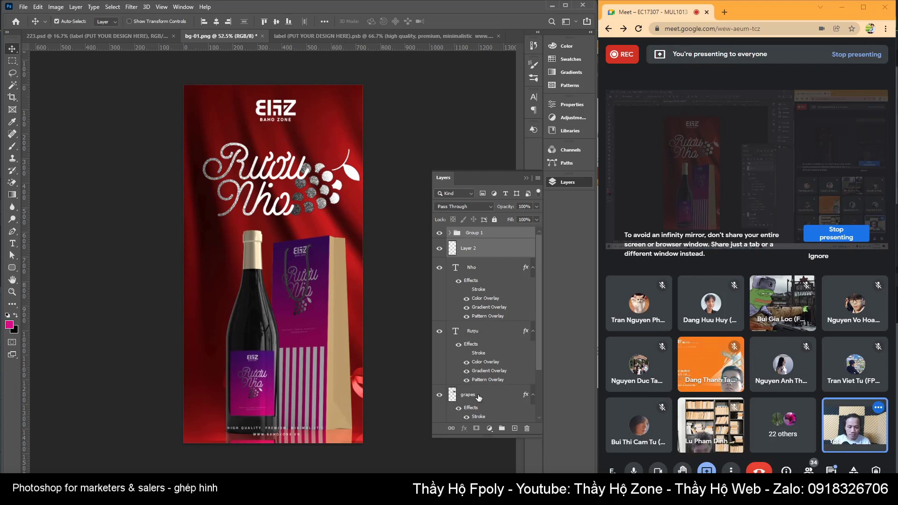
Nudge the grapes and Group 1 up twice and back down once
left_click(478, 398)
scroll(493, 287, "up", 2)
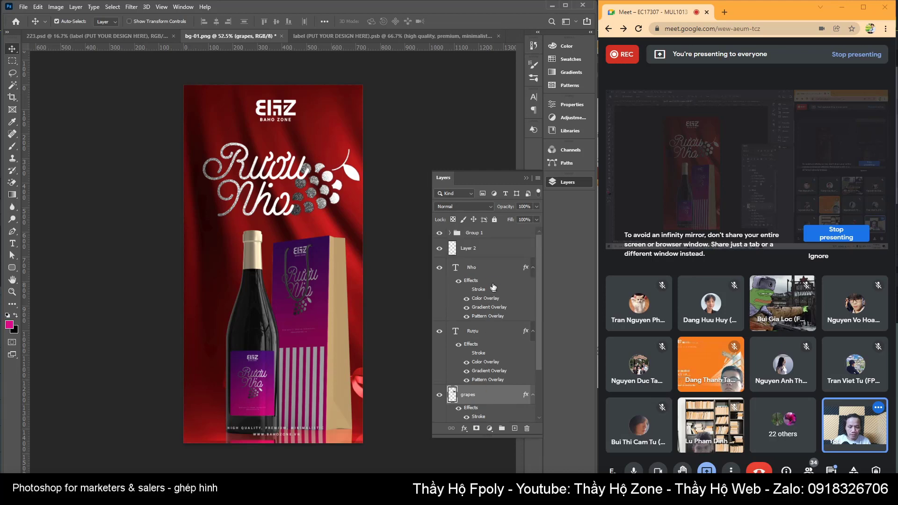
left_click(477, 237, "ctrl")
key("shift+Up")
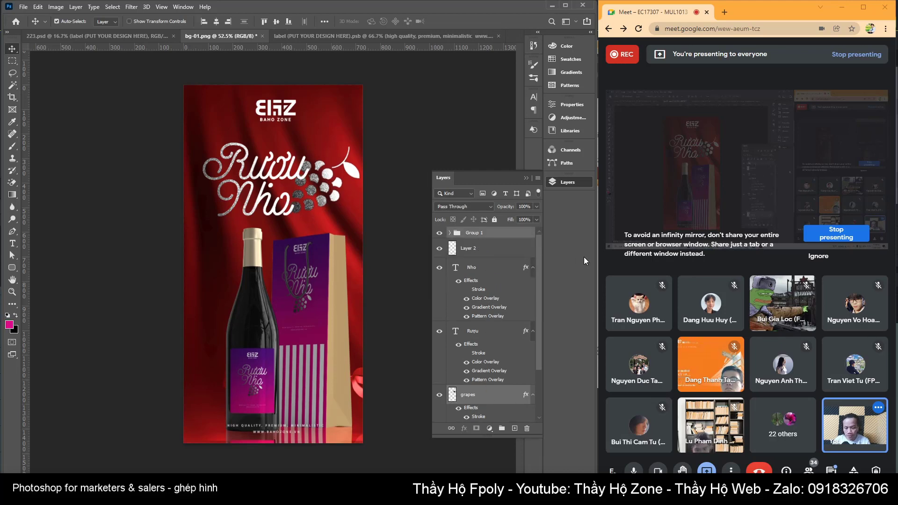
key("shift+Up")
key("shift+Down")
key("shift+Down")
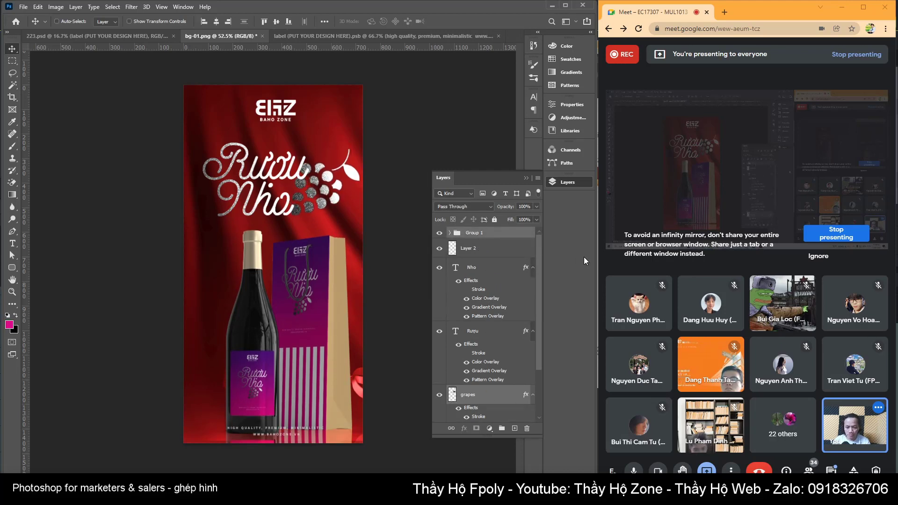
left_click(173, 319)
Toggle visibility of Group 1, Layer 2 and the lighting adjustments layer to compare
left_click(252, 308)
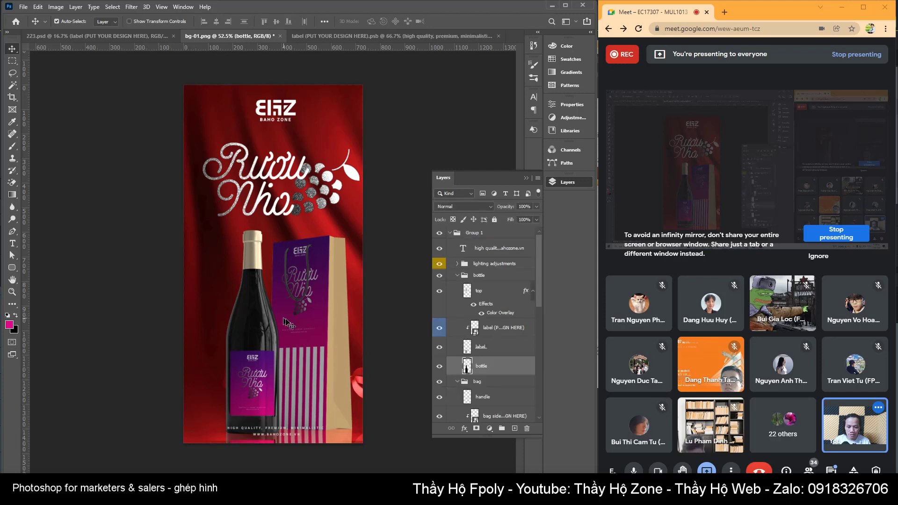
left_click(472, 232)
left_click(439, 232)
left_click(438, 233)
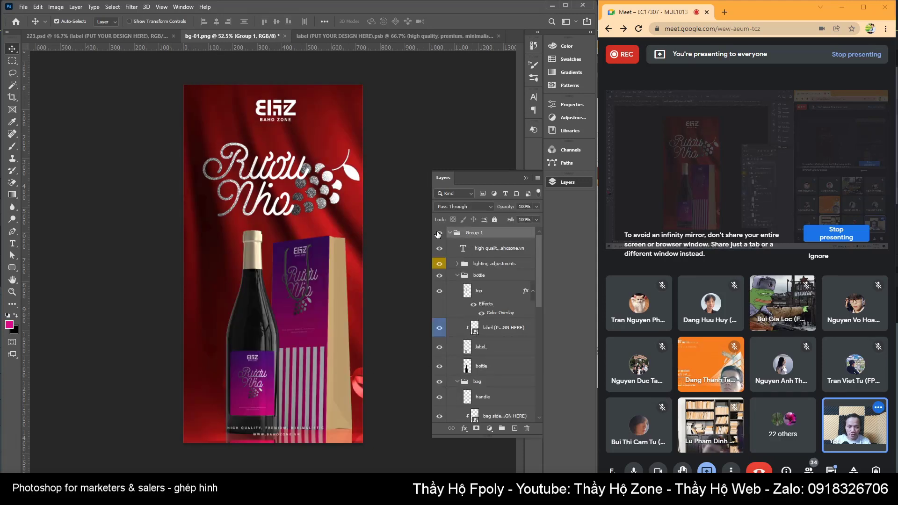
left_click(439, 232)
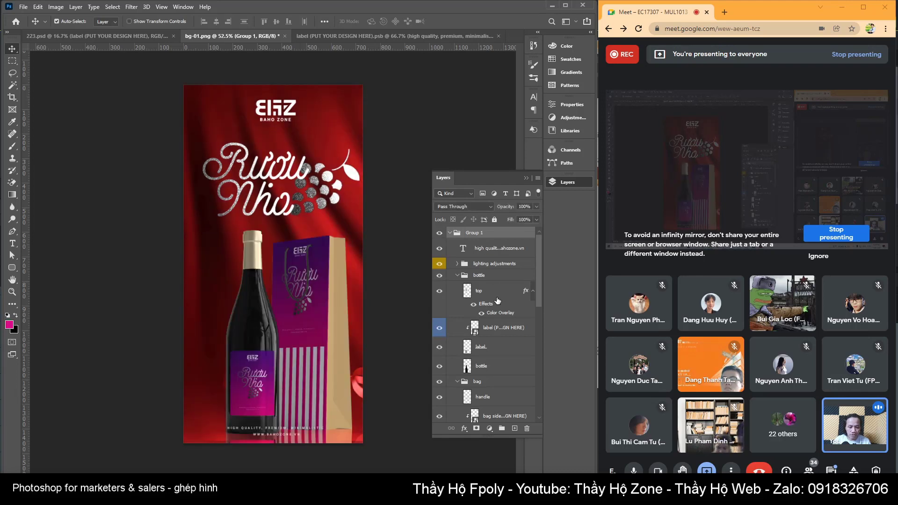
scroll(443, 296, "down", 2)
scroll(442, 297, "down", 1)
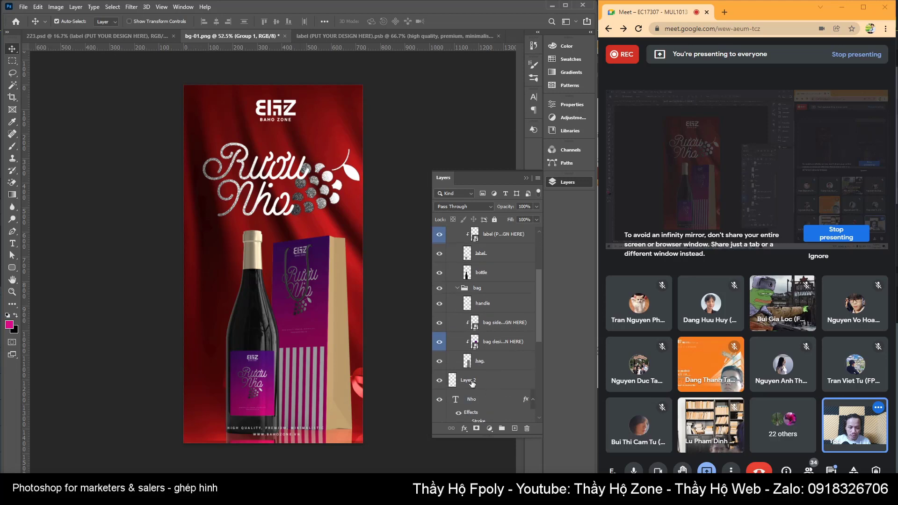
scroll(440, 297, "down", 2)
left_click(438, 299)
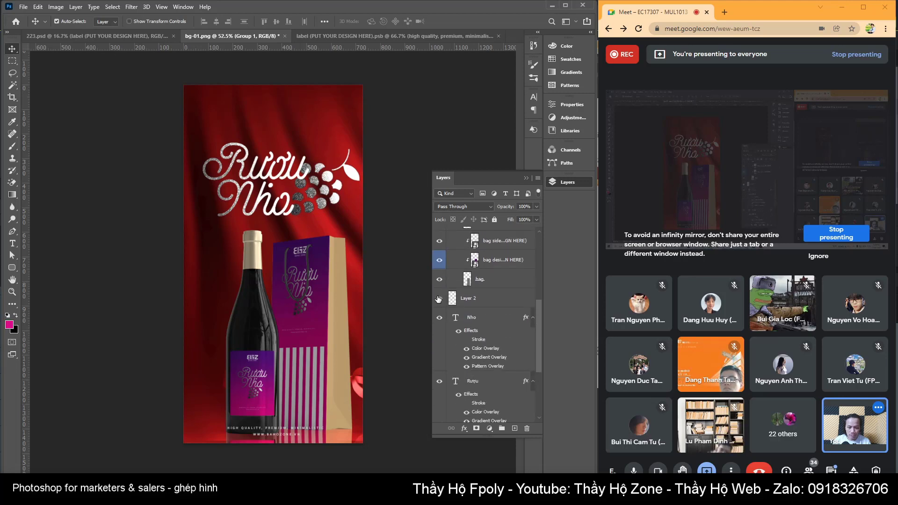
scroll(474, 370, "down", 5)
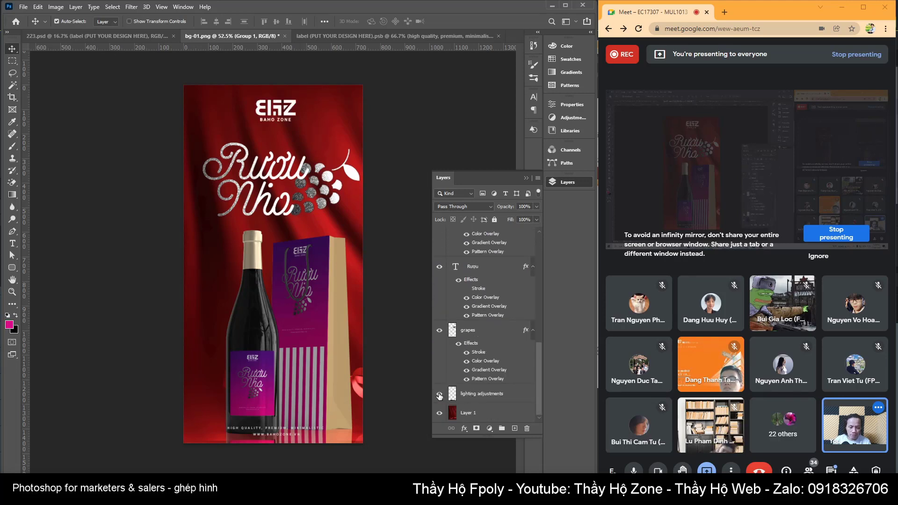
left_click(439, 396)
left_click(486, 394)
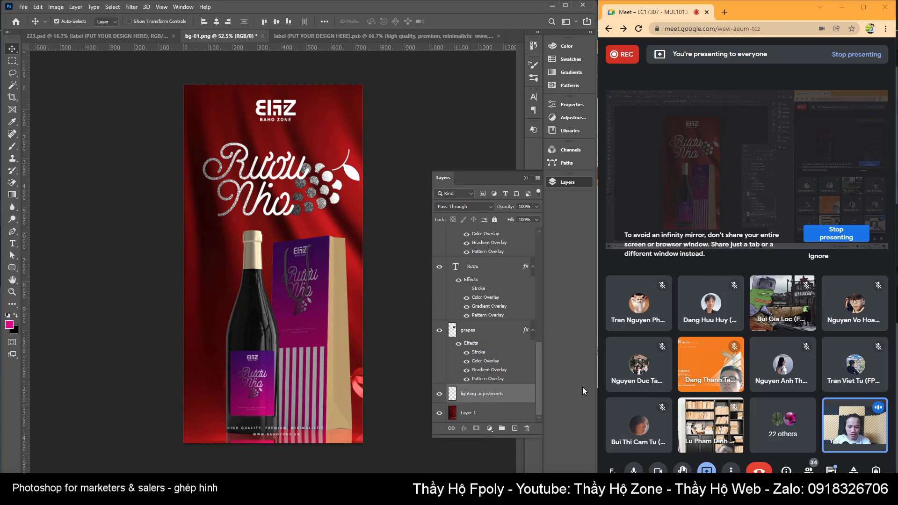
Lift the bottle and bag slightly and move the tagline lower near the bottom edge
key("ctrl+z")
key("shift+Up")
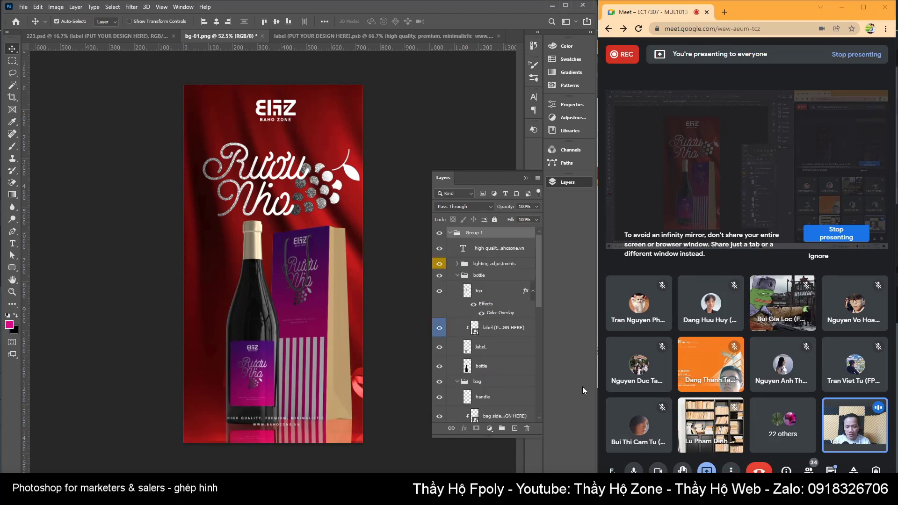
key("shift+Up")
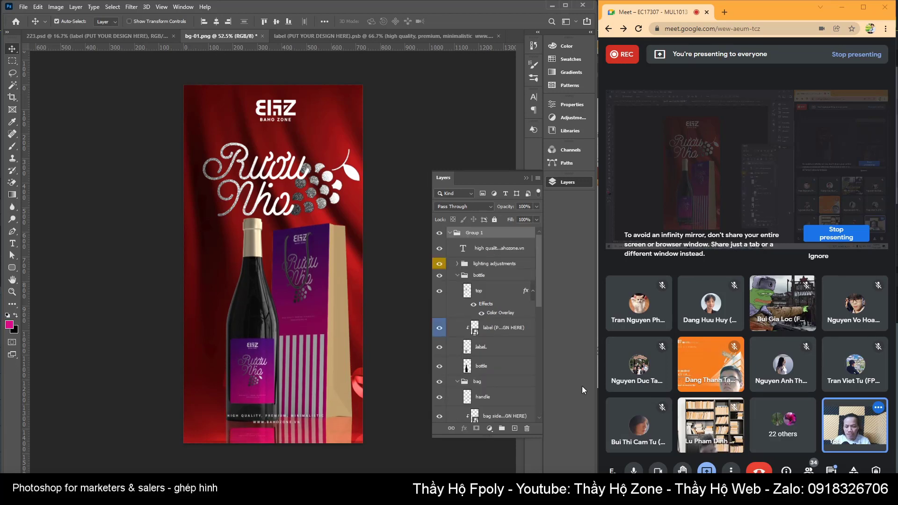
left_click(284, 423)
left_click_drag(285, 426, 284, 438)
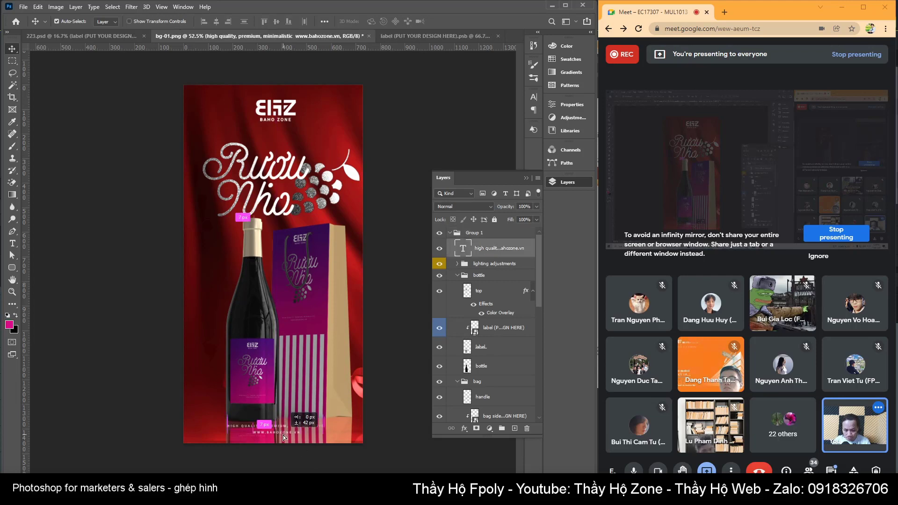
key("shift+Up")
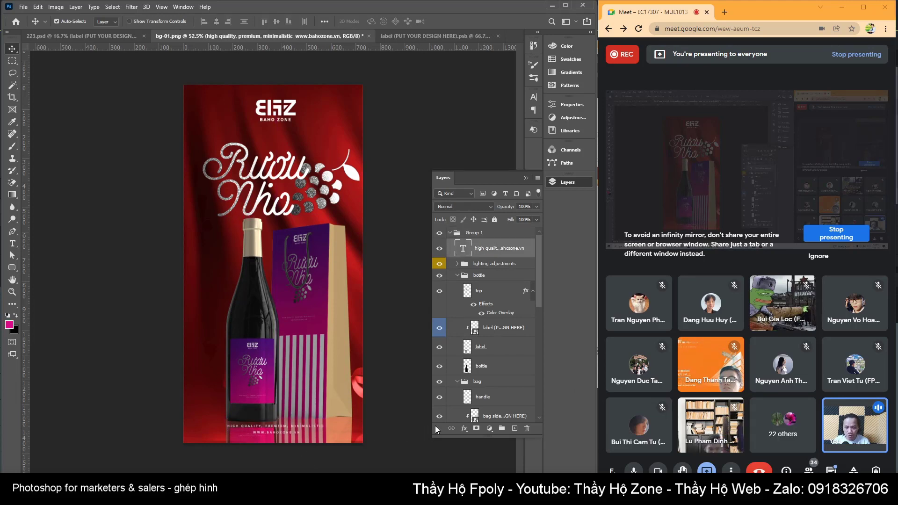
Compare the lighting adjustments layer hidden and shown, then reduce its opacity
left_click(346, 440)
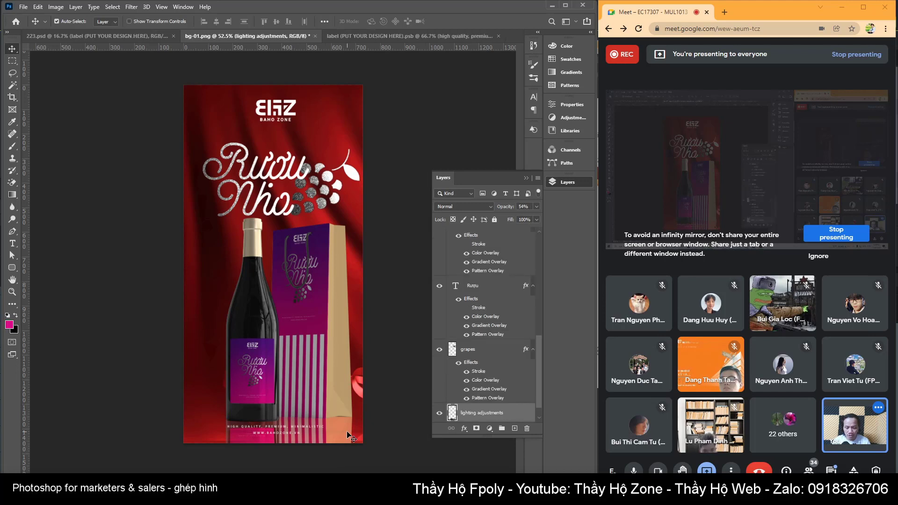
scroll(537, 374, "down", 1)
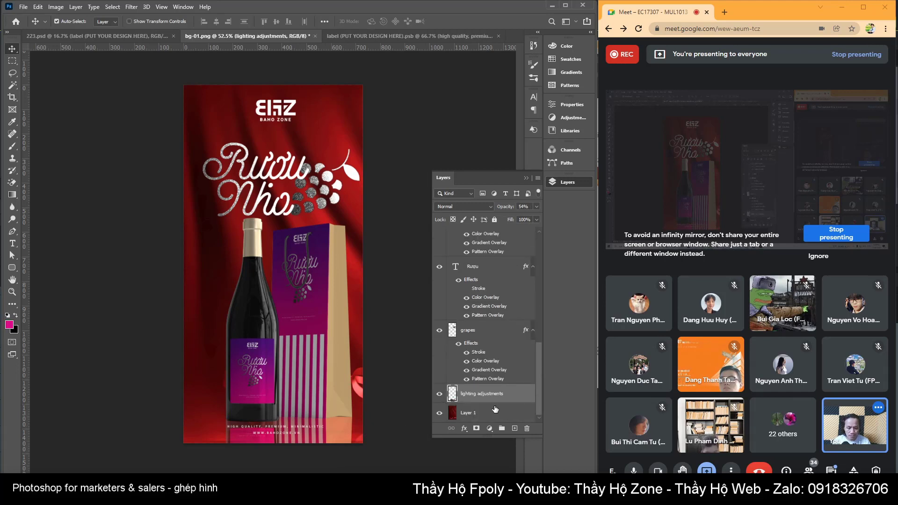
left_click(439, 394)
left_click(439, 394)
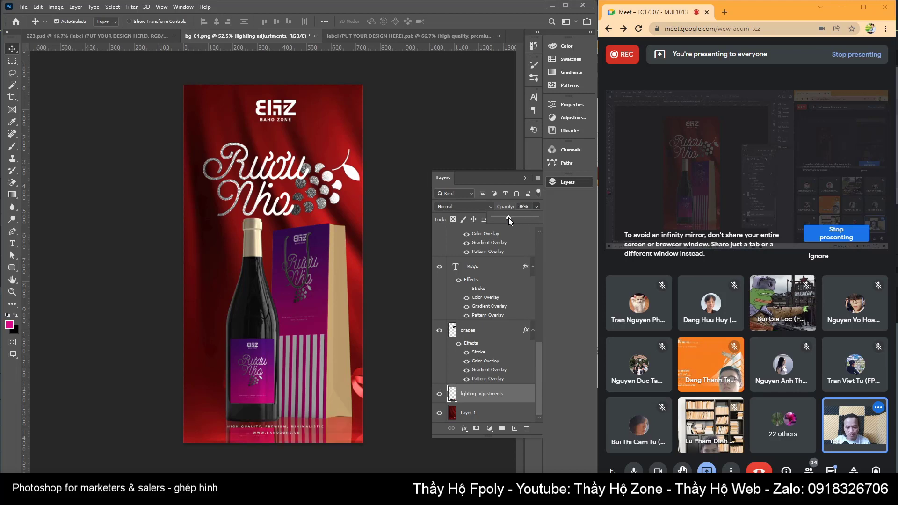
left_click(394, 292)
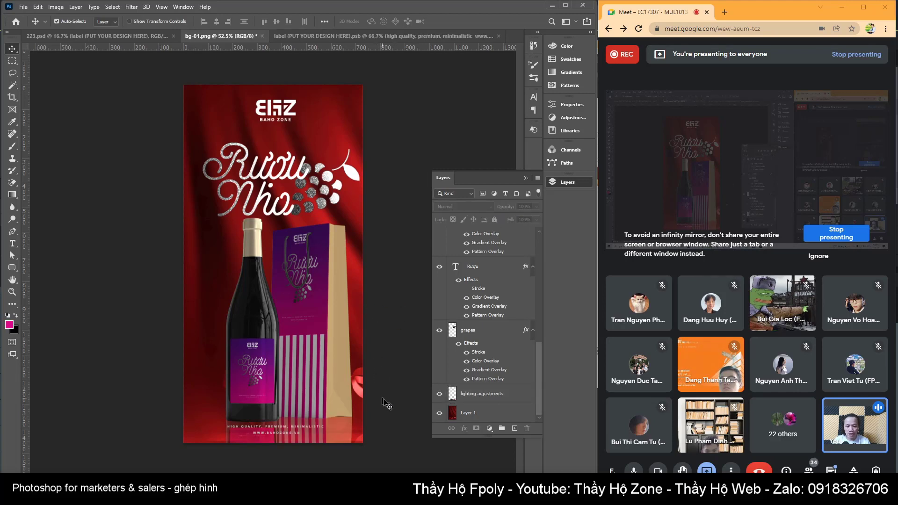
left_click(358, 376)
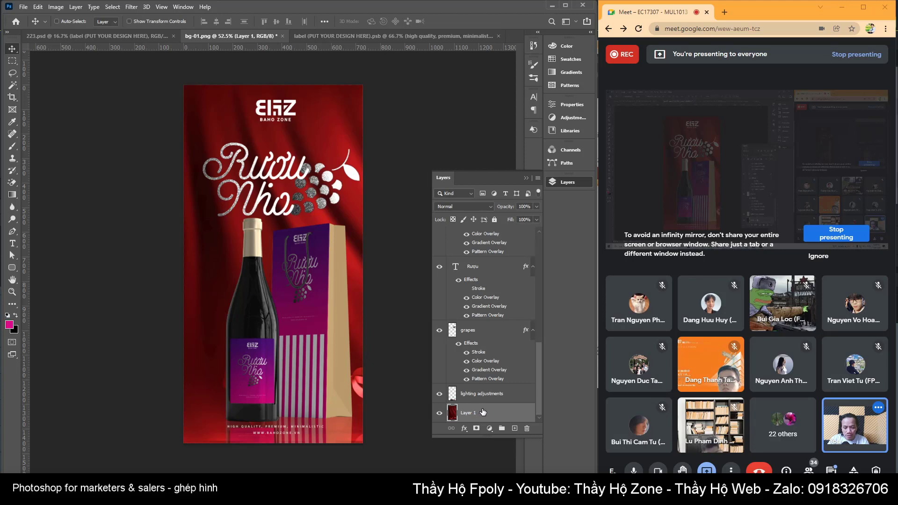
Duplicate the curtain Layer 1 and move the copy to the top of the stack
key("ctrl+j")
mouse_move(485, 414)
left_mouse_down()
mouse_move(508, 204)
mouse_move(493, 233)
left_mouse_up()
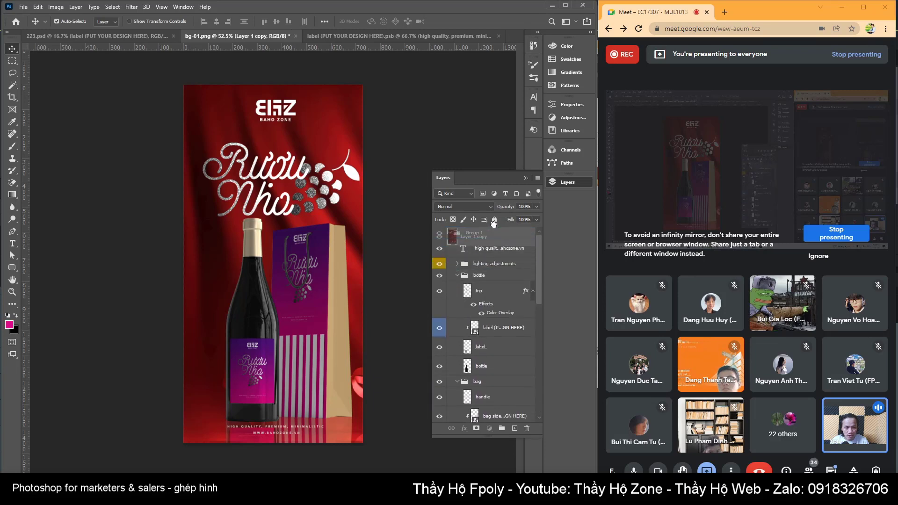
left_click_drag(493, 233, 495, 230)
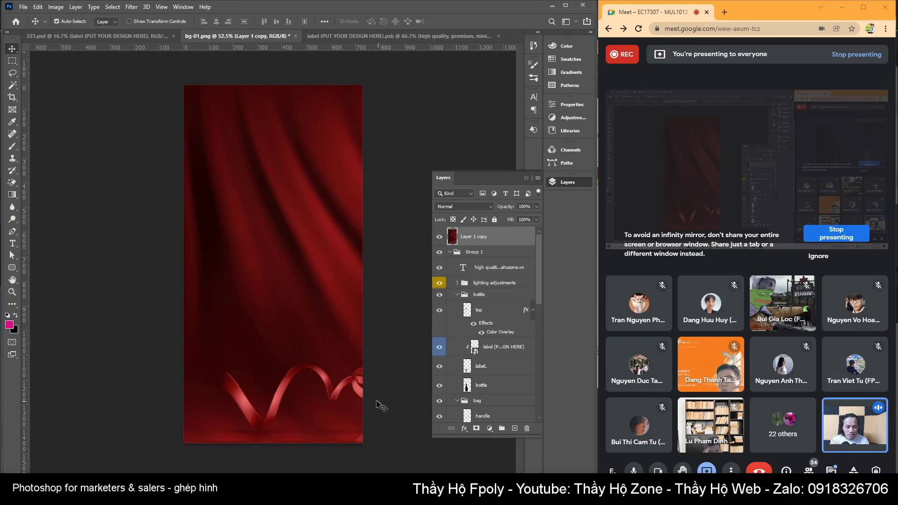
Test a lower opacity on Layer 1 copy, then restore it to 100%
left_click(534, 204)
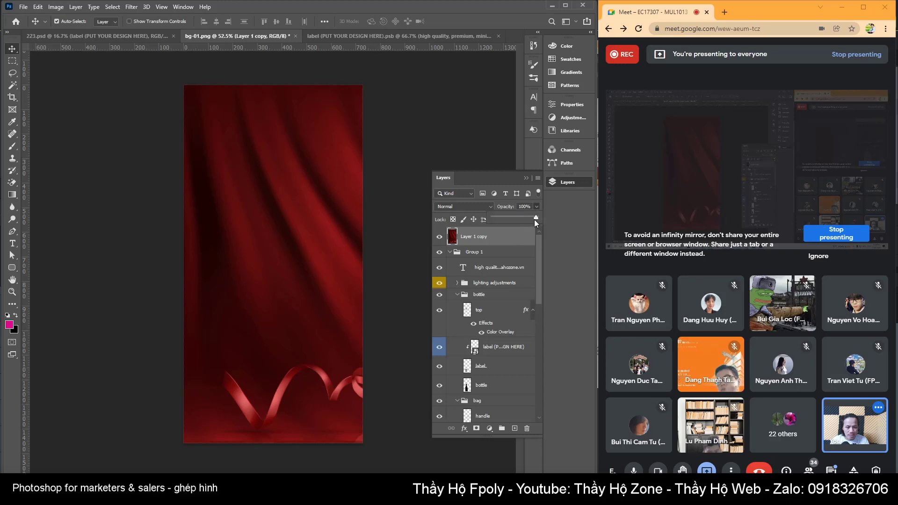
left_click_drag(518, 217, 520, 217)
scroll(301, 412, "up", 2)
scroll(312, 414, "up", 2)
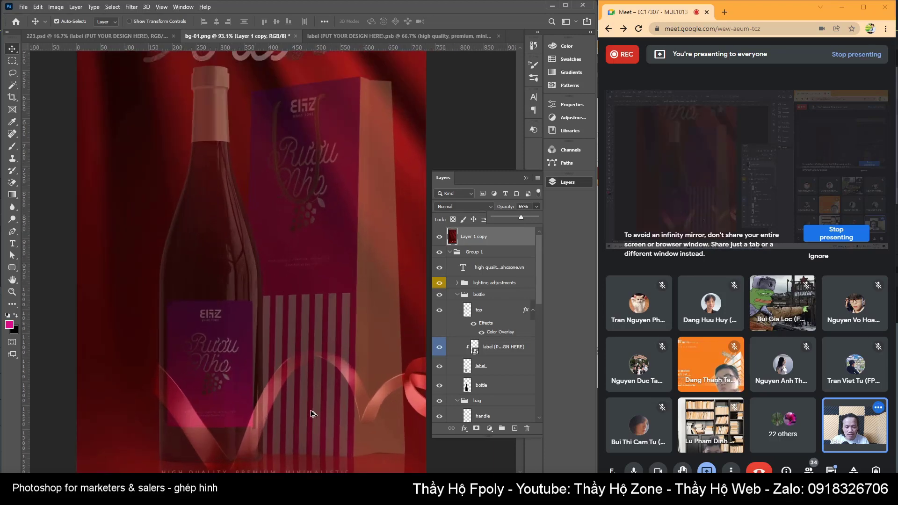
scroll(312, 413, "down", 1)
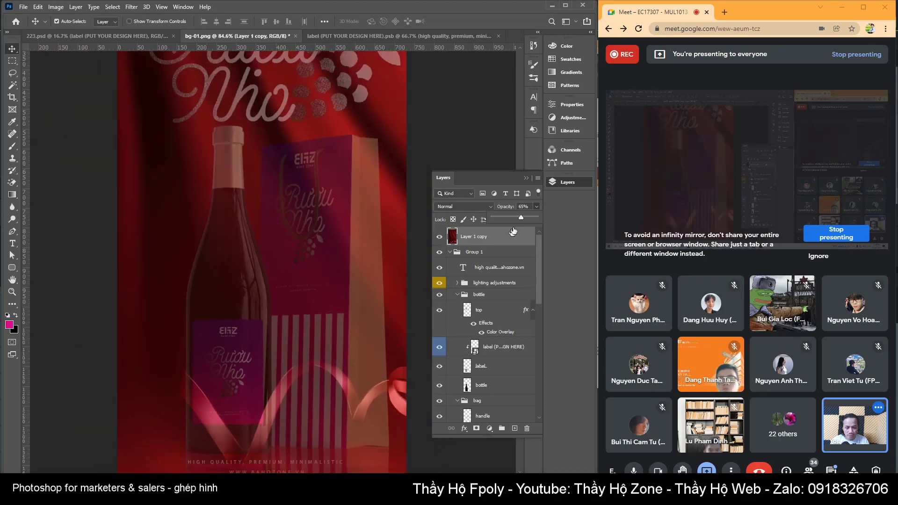
left_click_drag(520, 217, 552, 217)
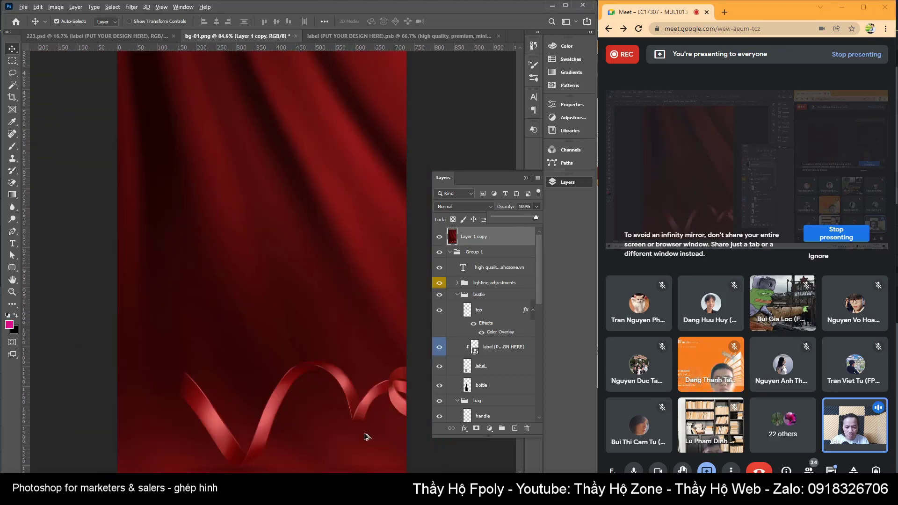
scroll(366, 430, "up", 3)
scroll(271, 411, "down", 5)
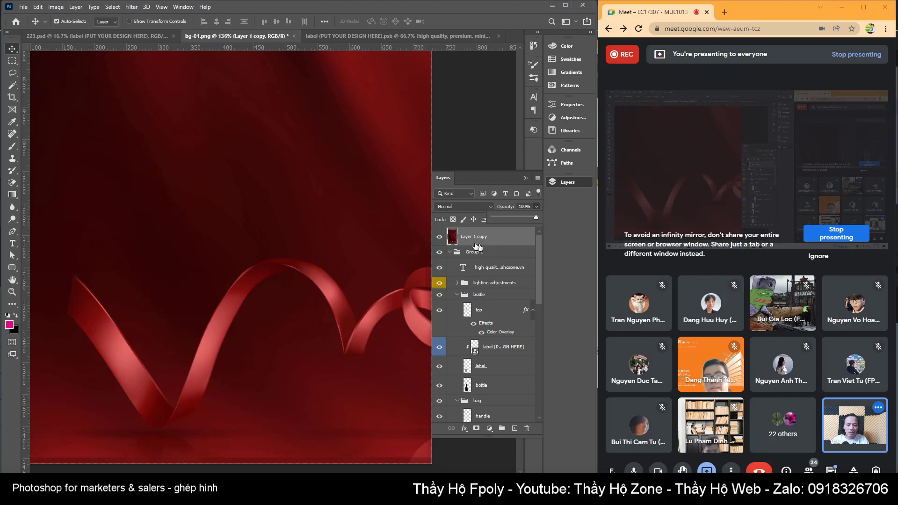
left_click(439, 236)
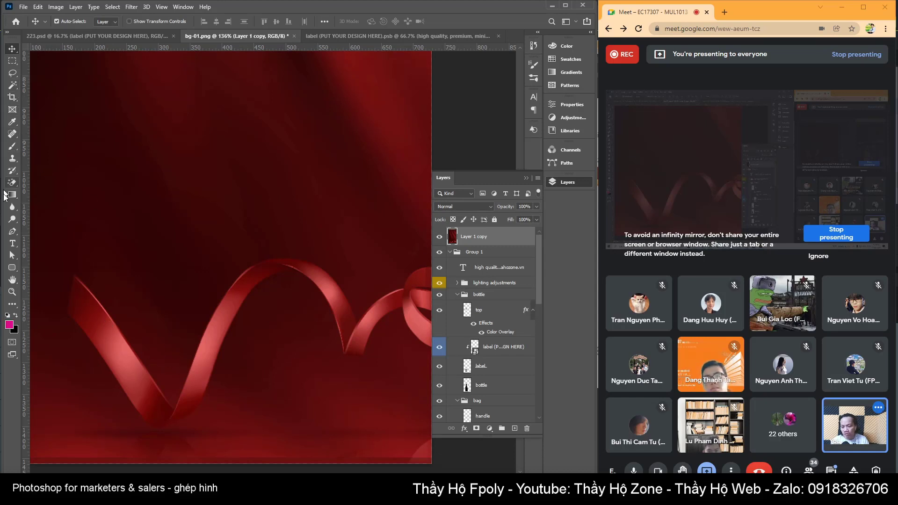
With the Pen tool, trace the ribbon from its left end over the crest to the right loop
left_click(11, 231)
left_click(74, 276)
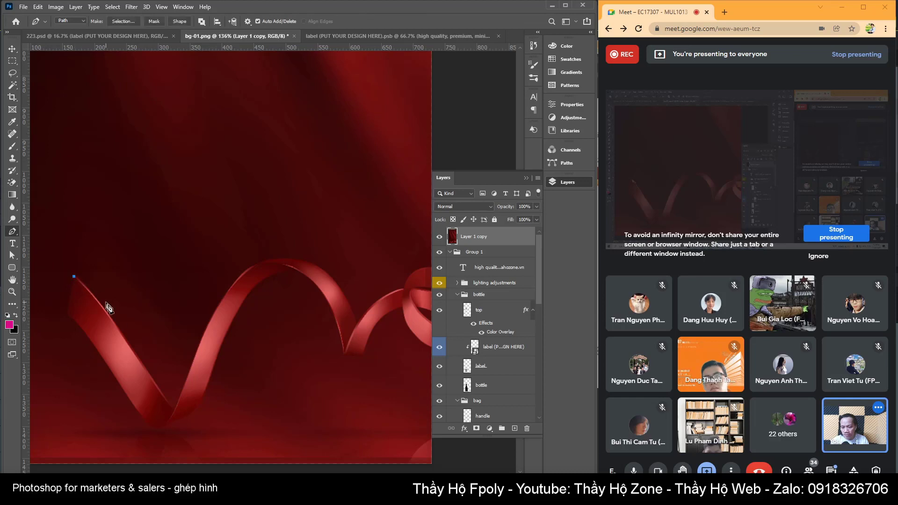
left_click(109, 311)
left_click(130, 345)
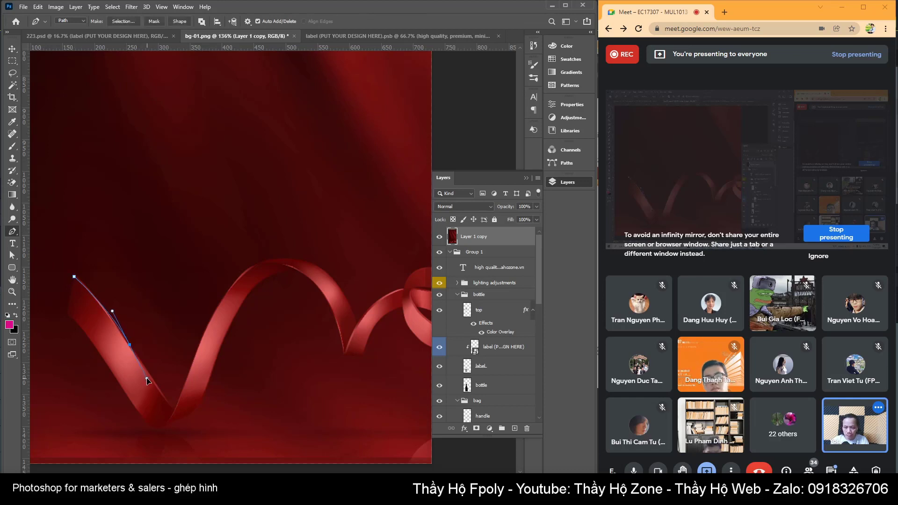
left_click(171, 405)
left_click(198, 353)
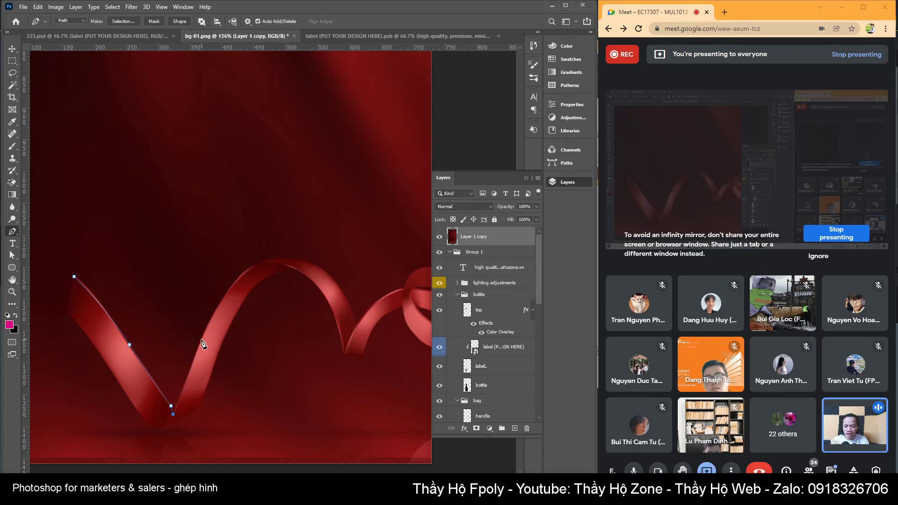
left_click(186, 372)
left_click(204, 333)
left_click(221, 295)
left_click_drag(267, 262, 299, 257)
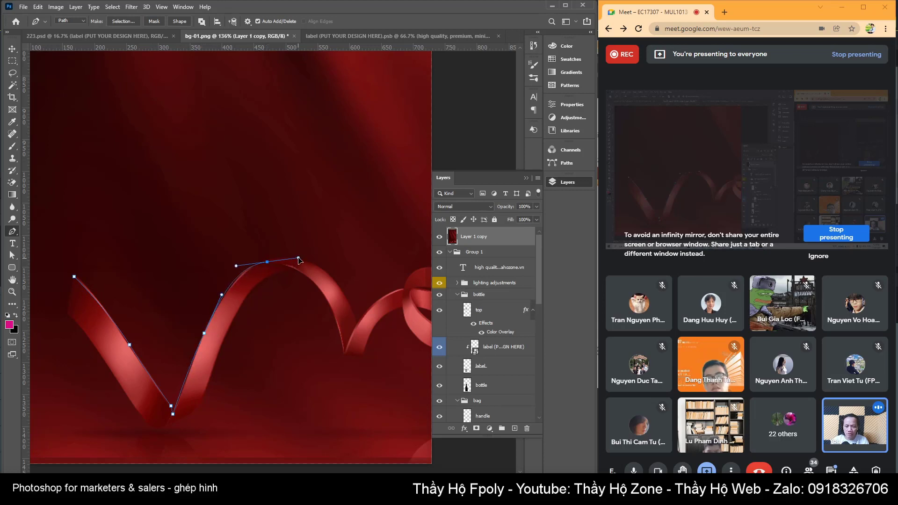
left_click_drag(342, 294, 354, 329)
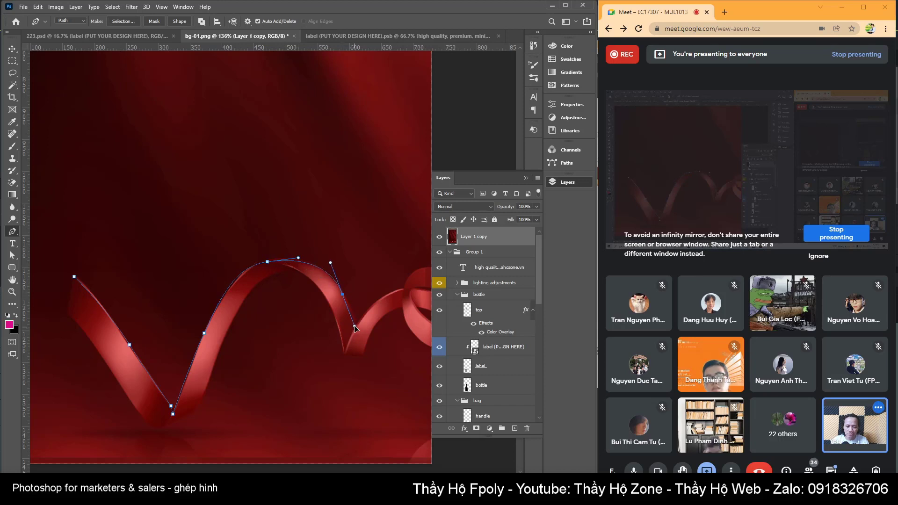
mouse_move(395, 291)
left_mouse_down()
mouse_move(407, 288)
mouse_move(369, 331)
mouse_move(340, 343)
left_mouse_up()
Continue the path around the ribbon's right loop and back along its lower edge
left_click(346, 305)
left_click(373, 296)
left_click(401, 371)
left_click_drag(386, 388, 371, 389)
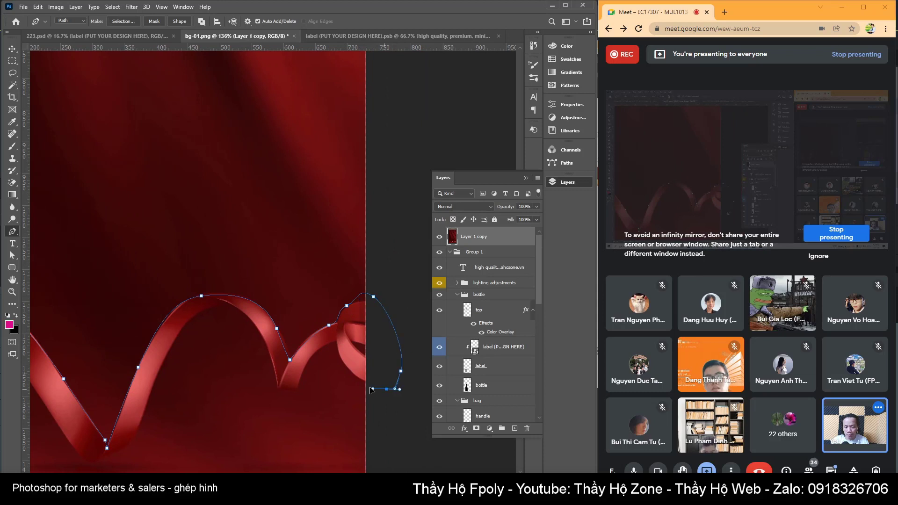
left_click(365, 381)
left_click(342, 358)
left_click_drag(337, 346, 329, 345)
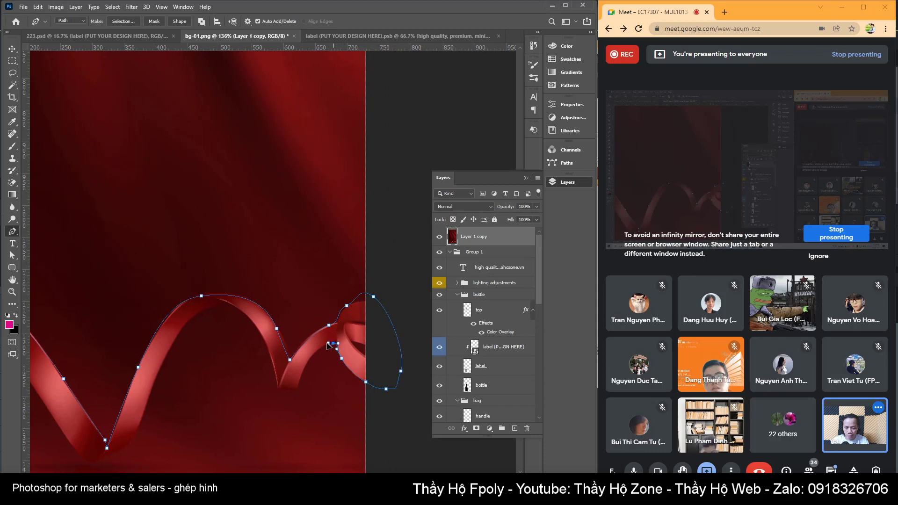
left_click(297, 372)
mouse_move(300, 375)
left_mouse_down()
mouse_move(295, 390)
mouse_move(250, 318)
mouse_move(191, 319)
left_mouse_up()
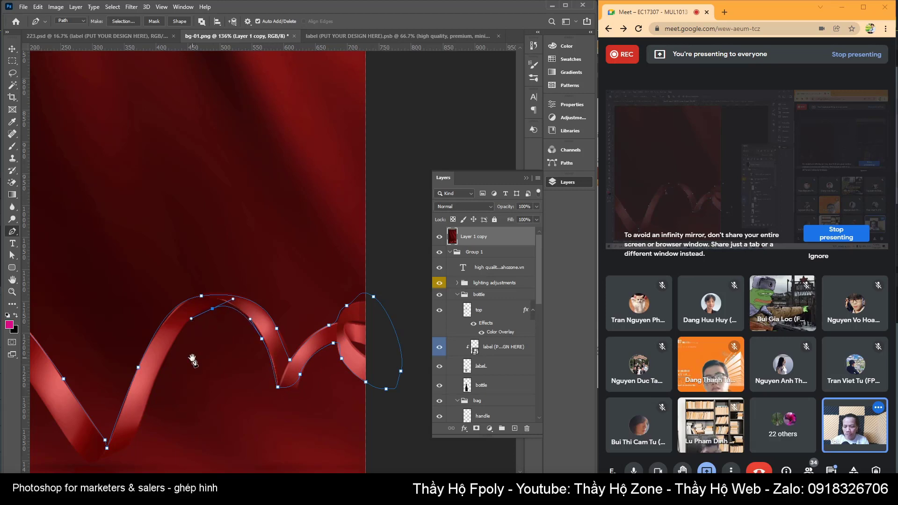
left_click_drag(201, 360, 274, 283)
left_click_drag(226, 308, 211, 353)
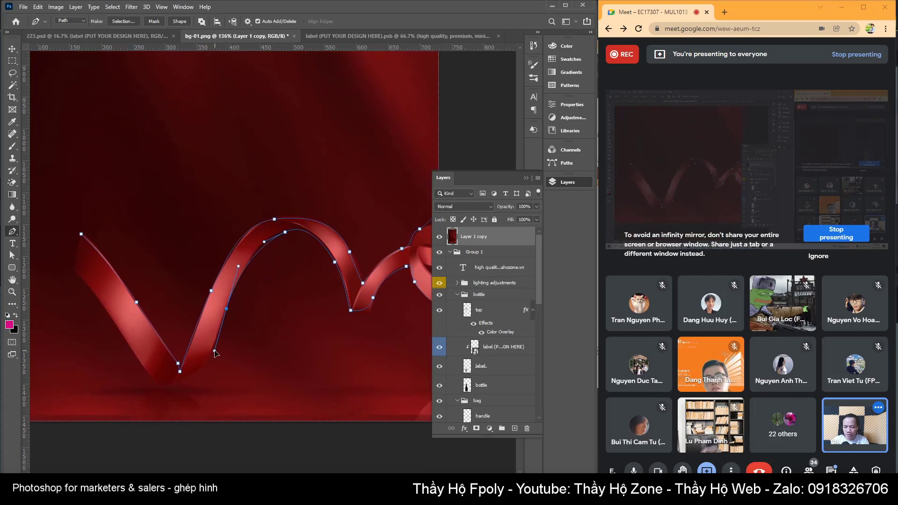
left_click_drag(183, 387, 168, 392)
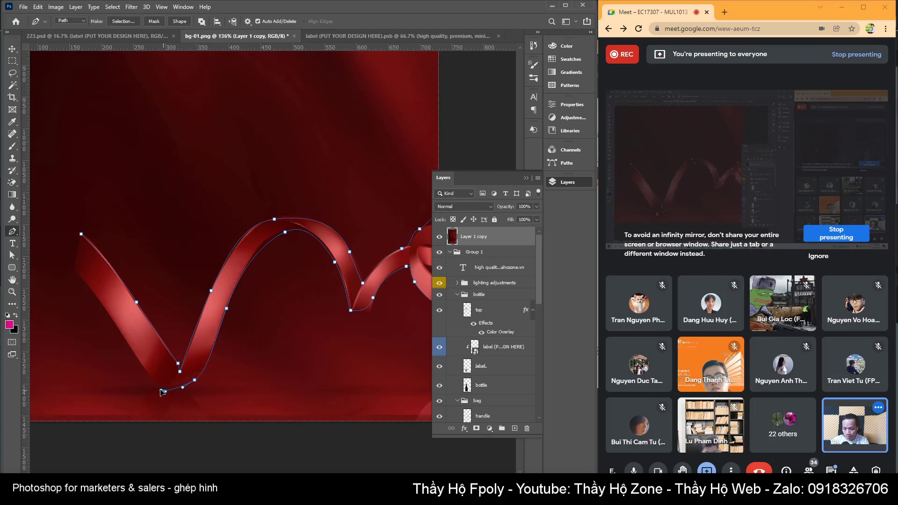
Close the ribbon path at its first anchor and load it as a selection
left_click(163, 390)
left_click_drag(123, 337, 115, 329)
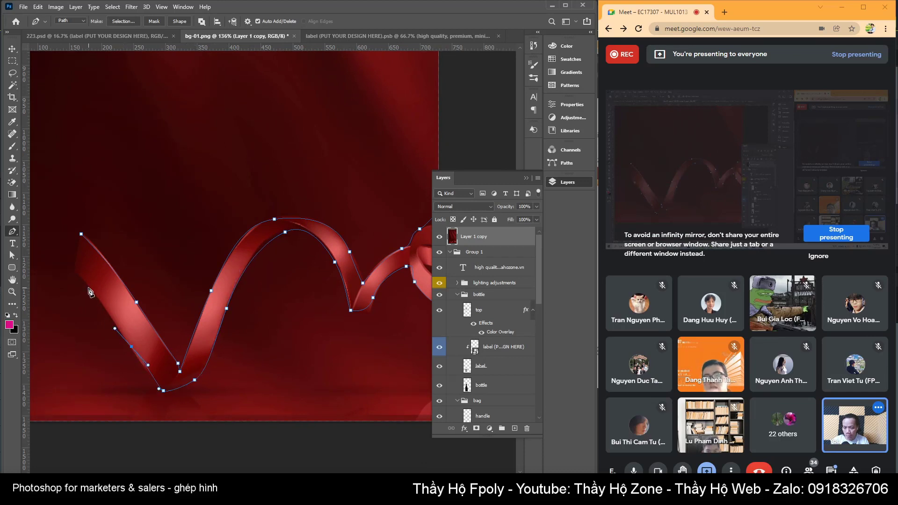
left_click_drag(88, 288, 80, 280)
left_click(81, 234)
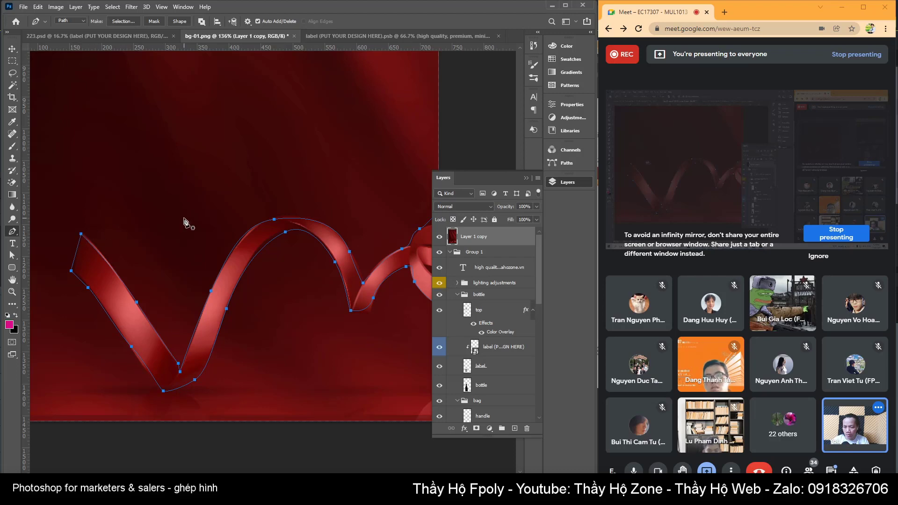
key("Return")
key("ctrl+Return")
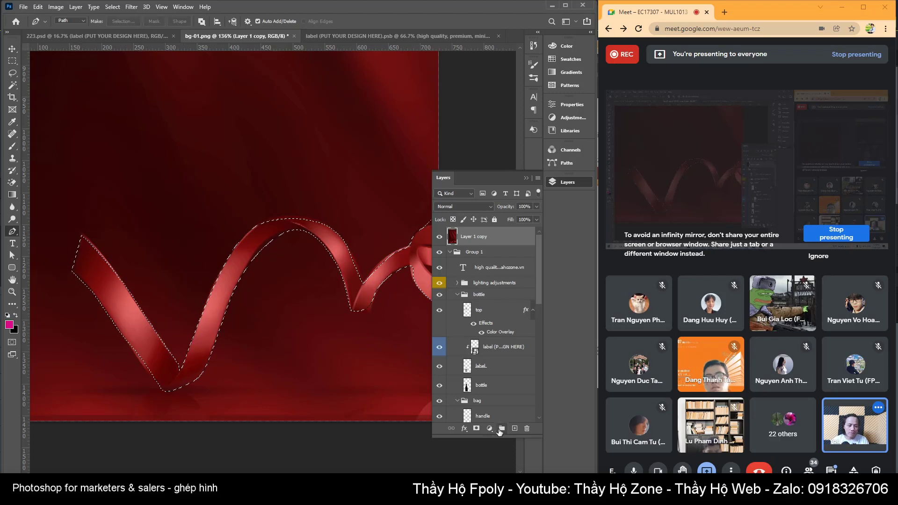
Add a layer mask to Layer 1 copy from the ribbon selection
left_click(476, 428)
scroll(262, 307, "down", 5, "alt")
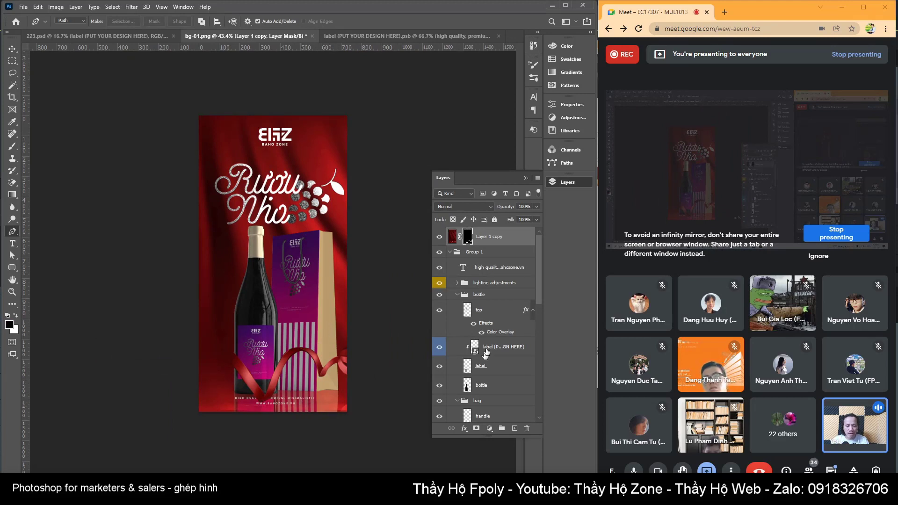
scroll(536, 302, "down", 1)
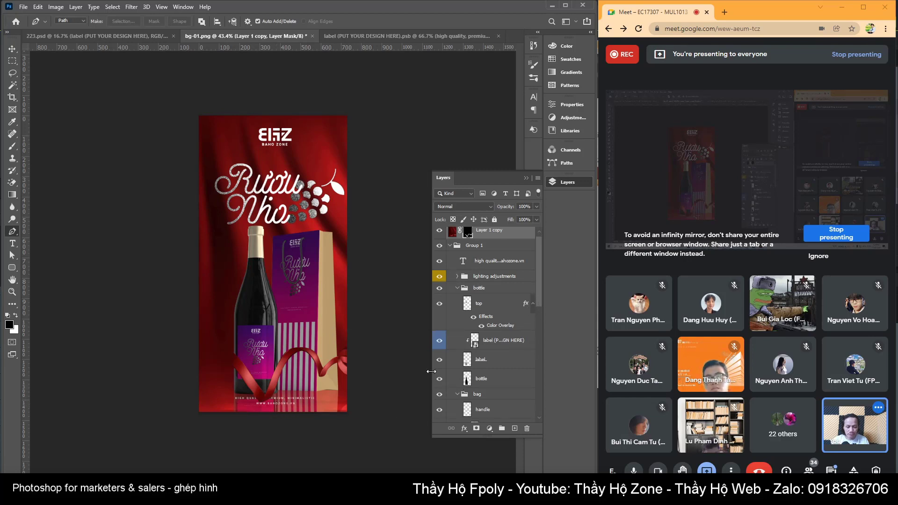
Nudge the bottom tagline slightly lower and preview the poster with panels hidden
key("v")
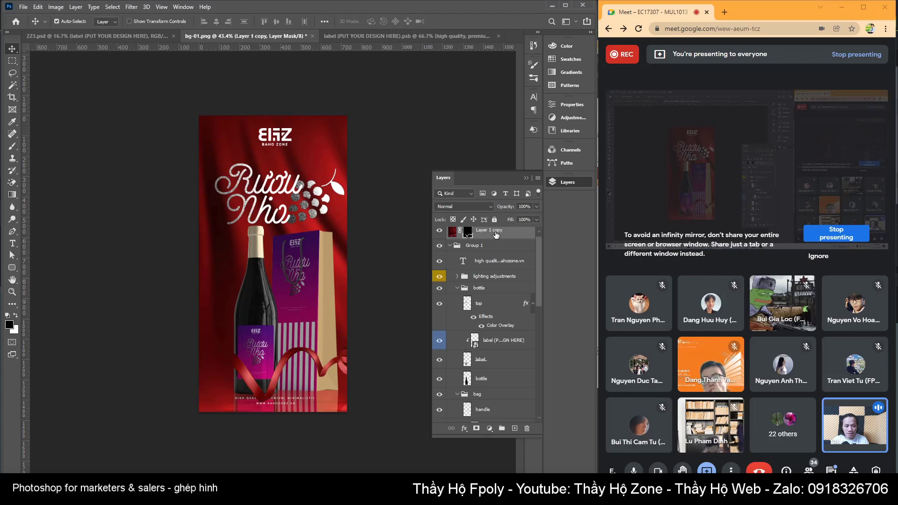
left_click(497, 230)
key("ctrl+z")
key("ctrl+z")
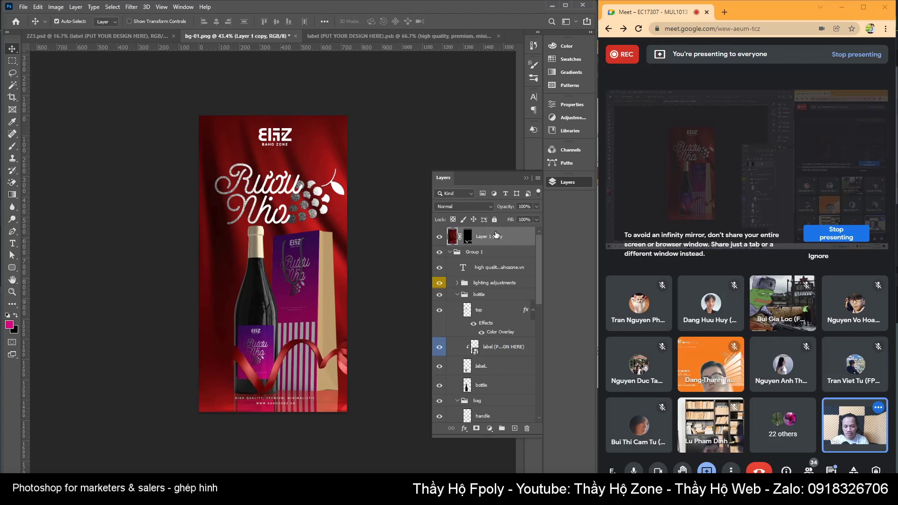
left_click_drag(275, 399, 275, 401)
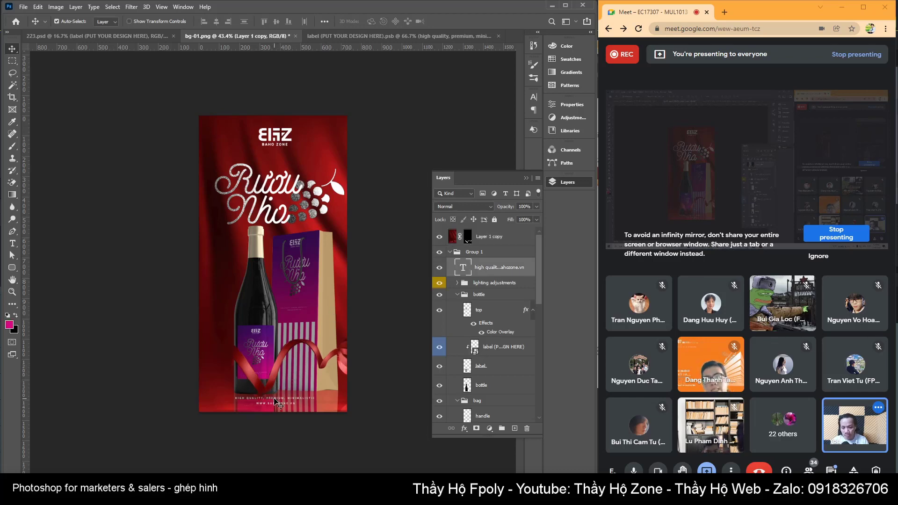
key("Tab")
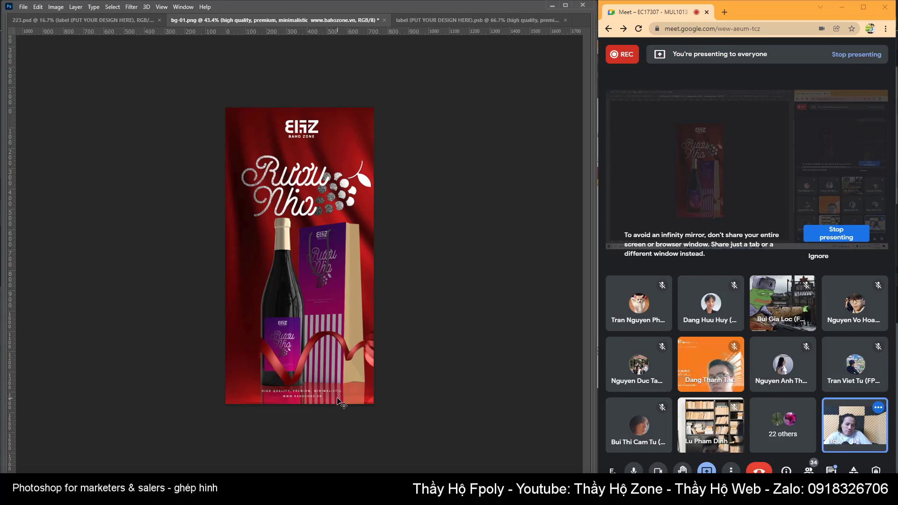
key("Tab")
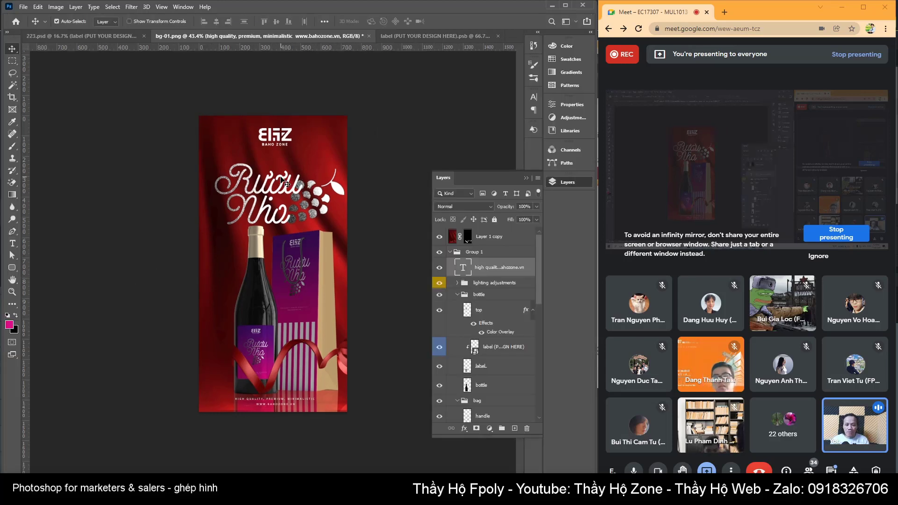
Shrink the Rượu and Nho title layers together to about 86%, then preview the poster
left_click(284, 182)
left_click(318, 192)
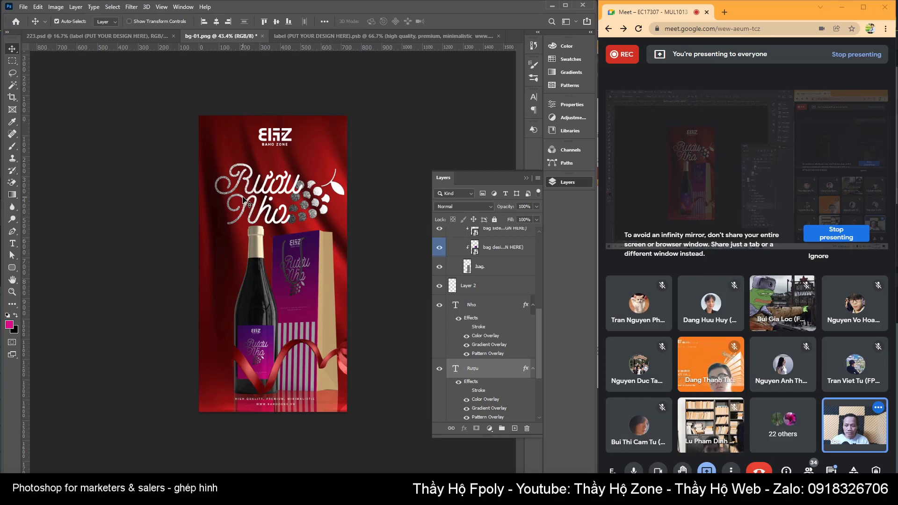
left_click(244, 201, "shift")
key("ctrl+t")
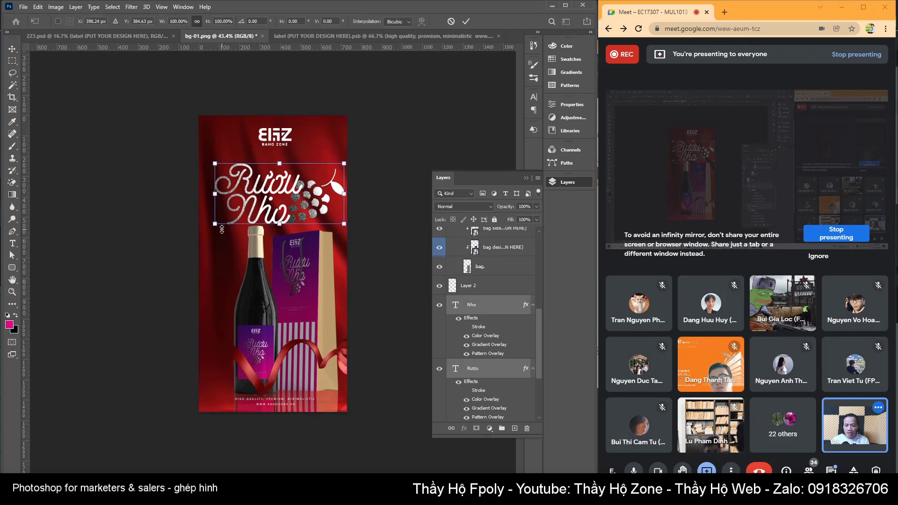
left_click_drag(222, 229, 228, 218)
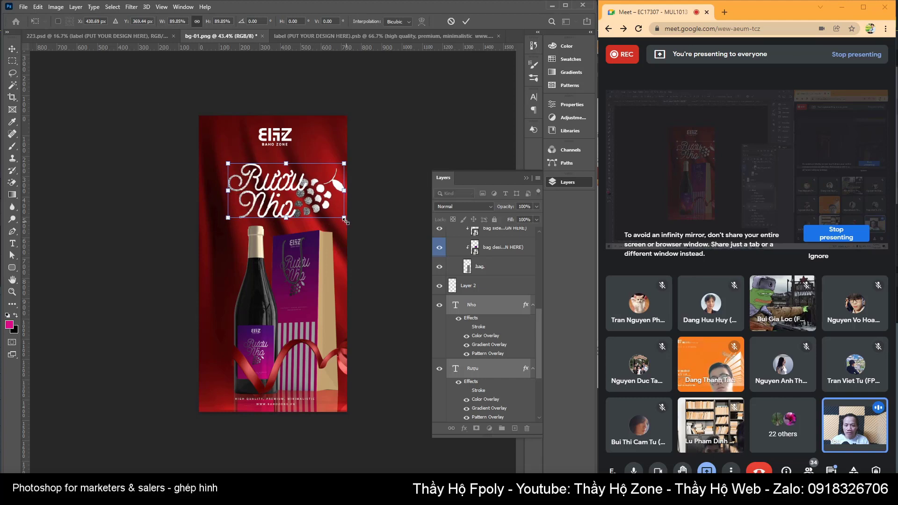
left_click_drag(344, 220, 361, 216)
key("Return")
key("Tab")
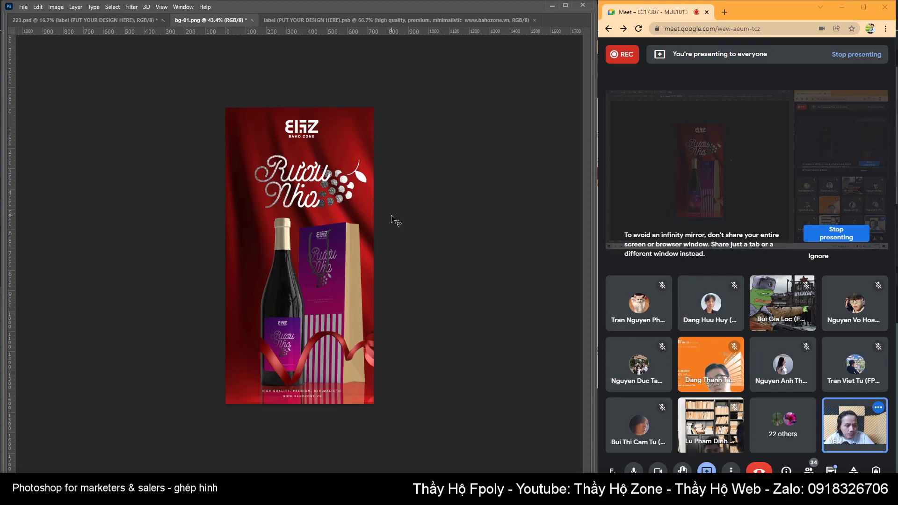
Add a Color Balance adjustment layer above Layer 1, the red curtain background
key("Tab")
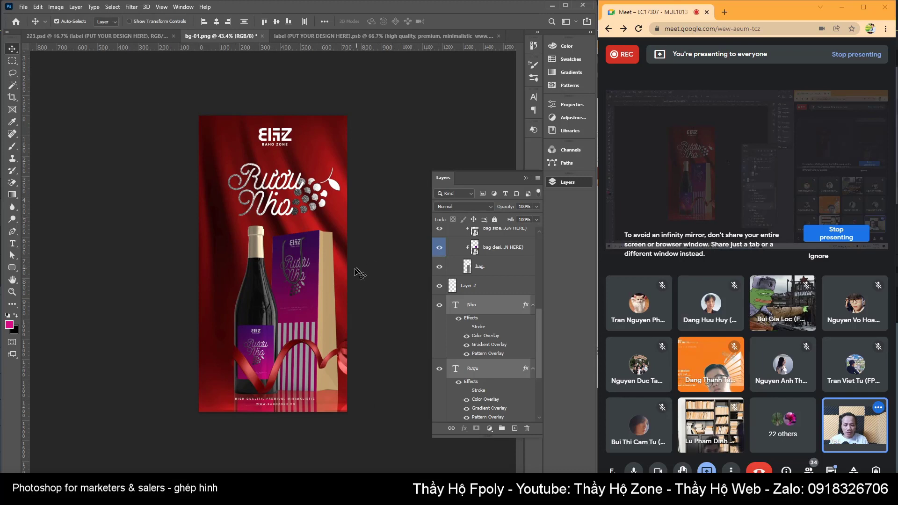
scroll(523, 373, "down", 3)
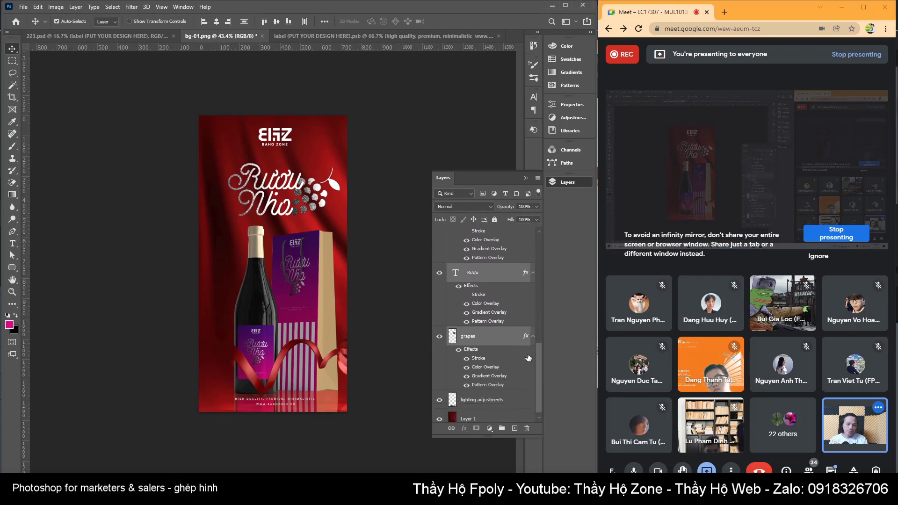
left_click(506, 399)
left_click(499, 419)
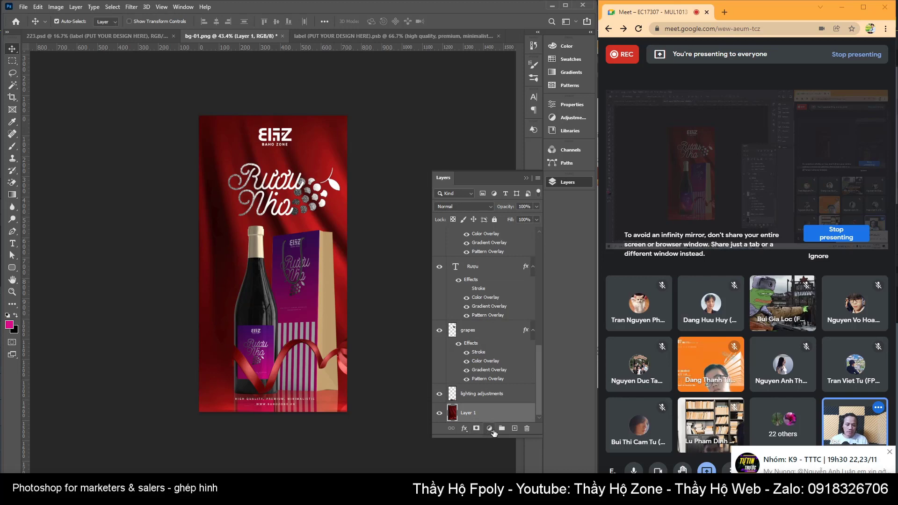
left_click(489, 428)
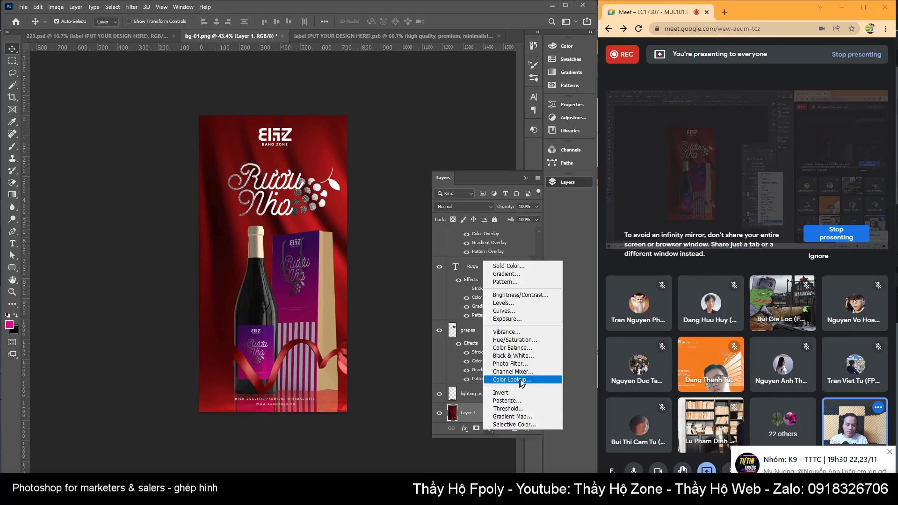
left_click(512, 348)
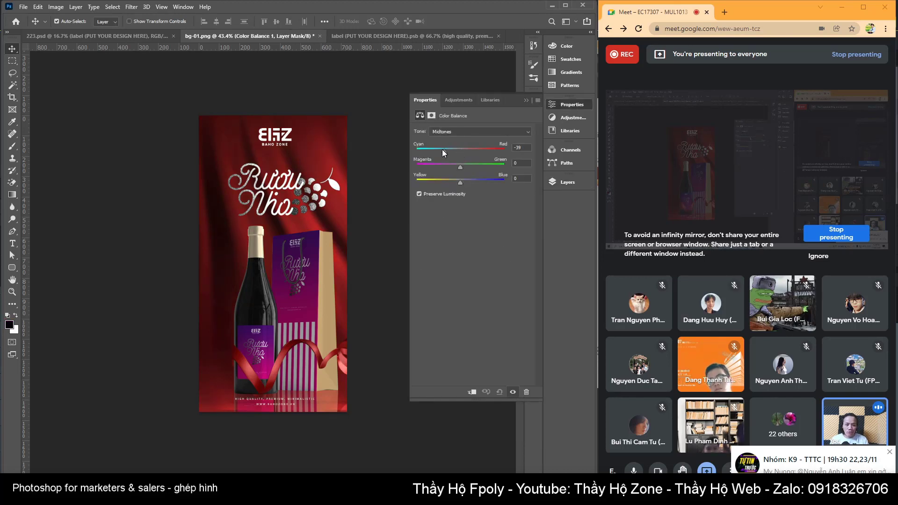
Adjust the Color Balance midtone sliders to turn the red curtain purple
mouse_move(443, 150)
left_mouse_down()
mouse_move(430, 151)
mouse_move(451, 167)
mouse_move(475, 170)
mouse_move(445, 182)
mouse_move(496, 186)
mouse_move(454, 167)
mouse_move(461, 164)
left_mouse_up()
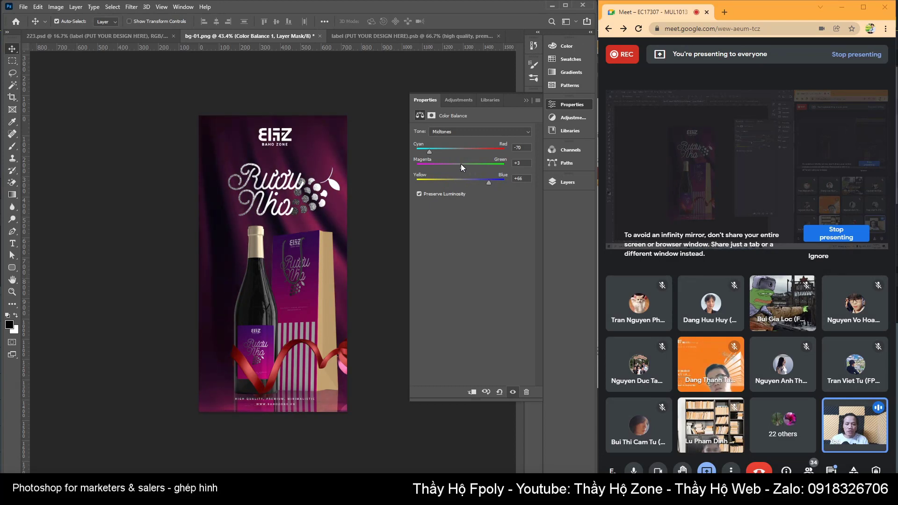
left_click_drag(430, 153, 441, 153)
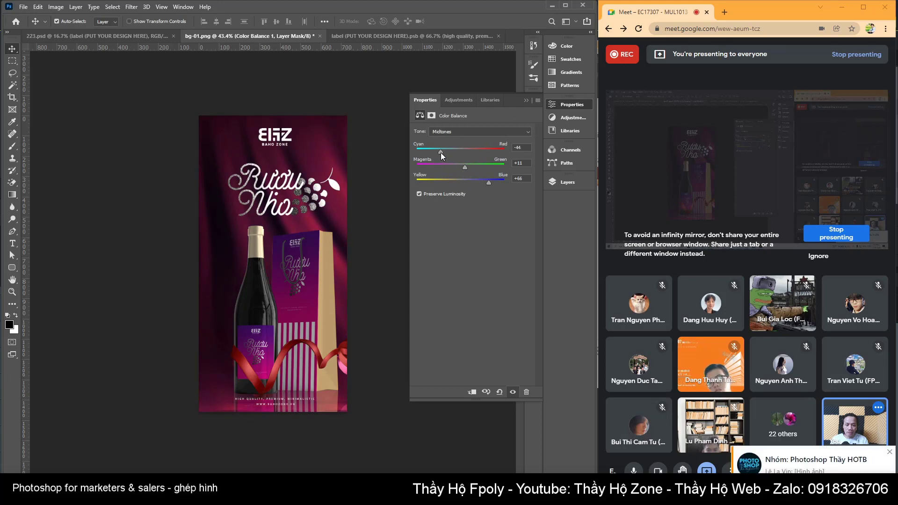
left_click(524, 98)
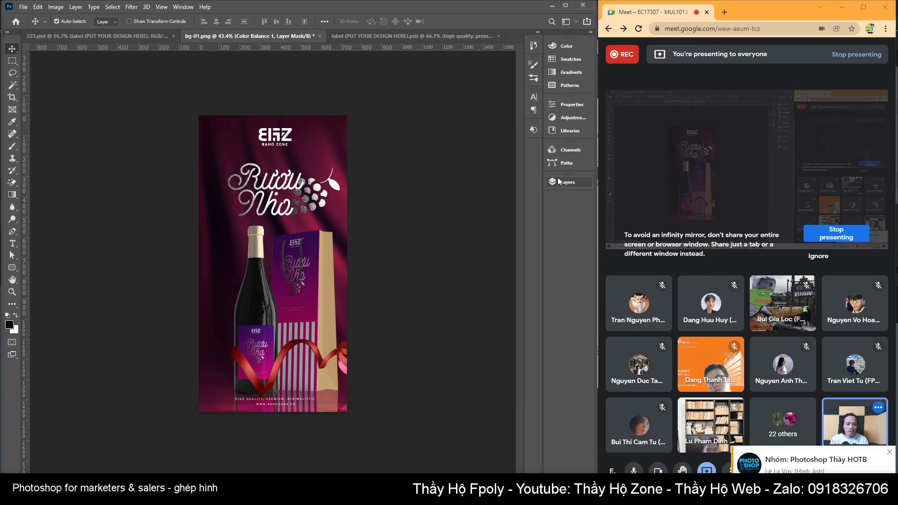
Toggle Color Balance 1's visibility to compare the purple tint, leaving it on
left_click(558, 181)
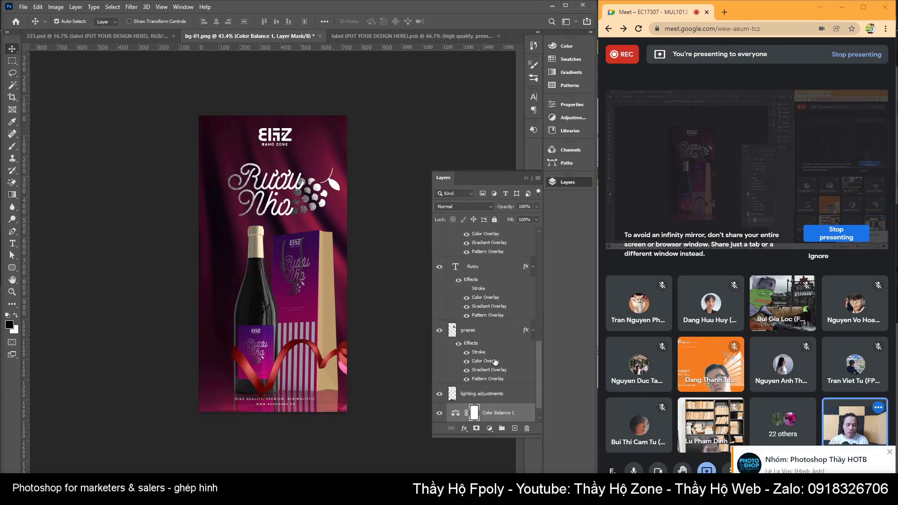
scroll(533, 369, "down", 1)
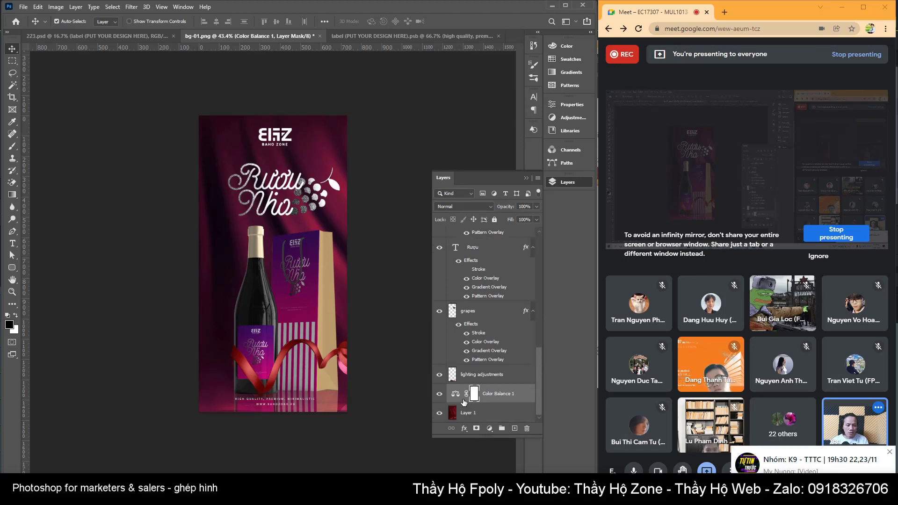
left_click(437, 395)
left_click(446, 413)
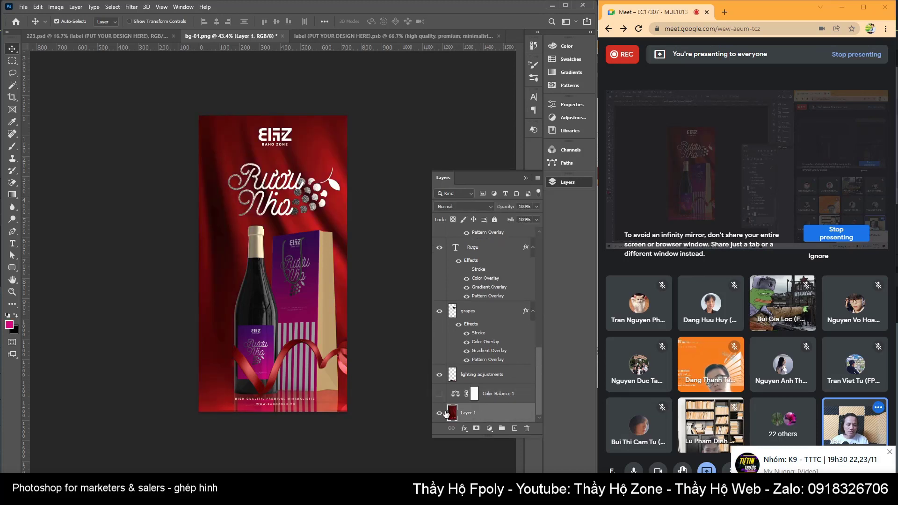
left_click(488, 427)
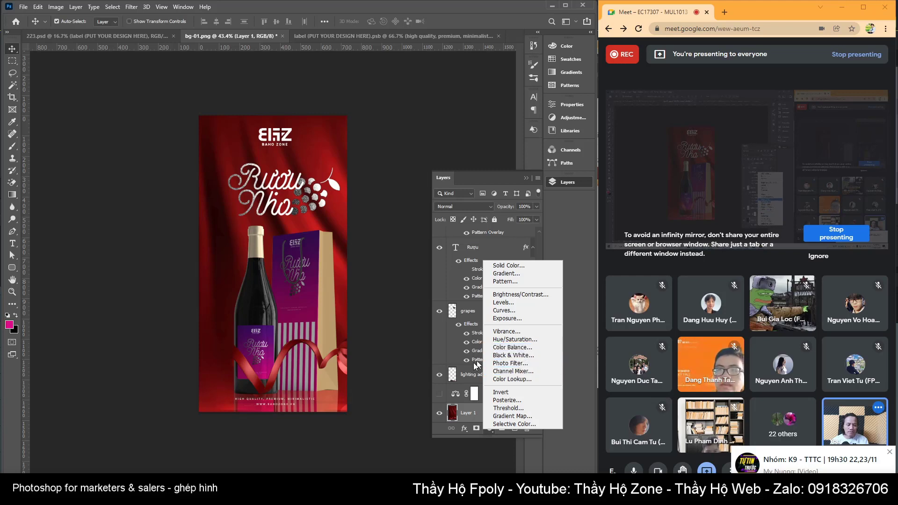
left_click(510, 349)
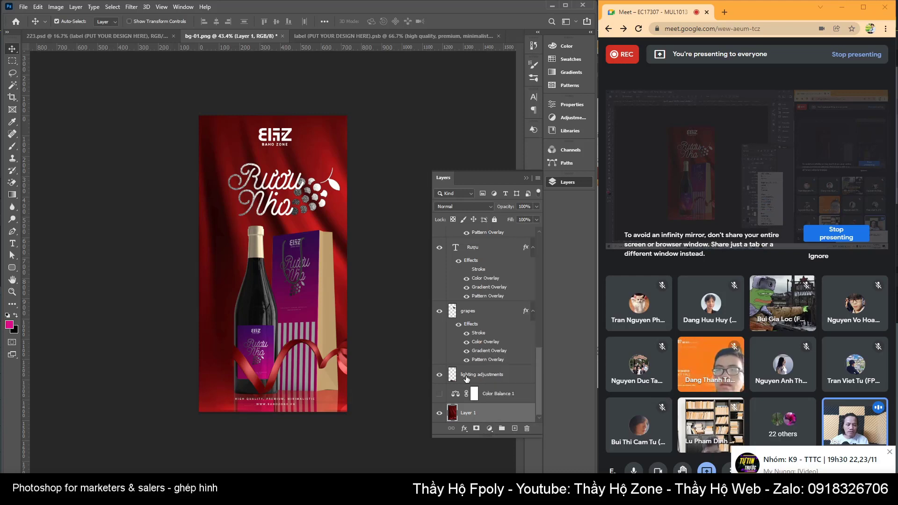
left_click(438, 395)
left_click(439, 394)
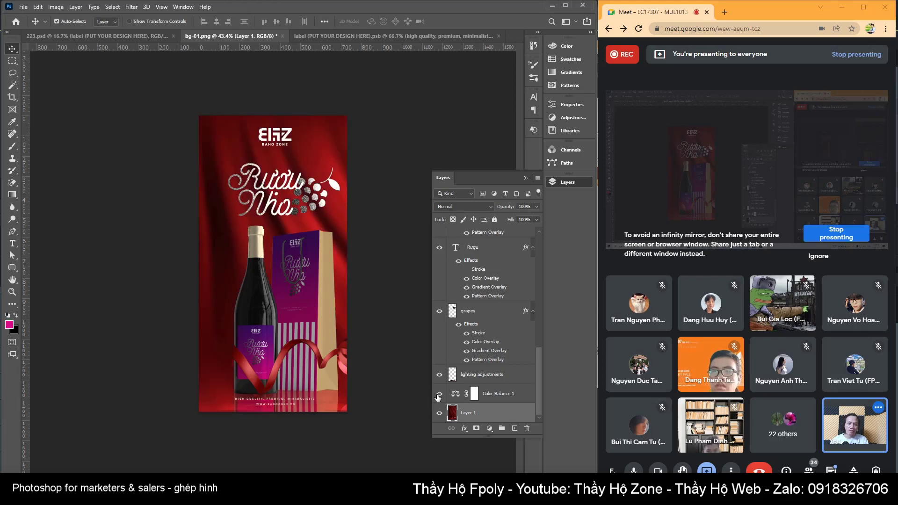
left_click(438, 395)
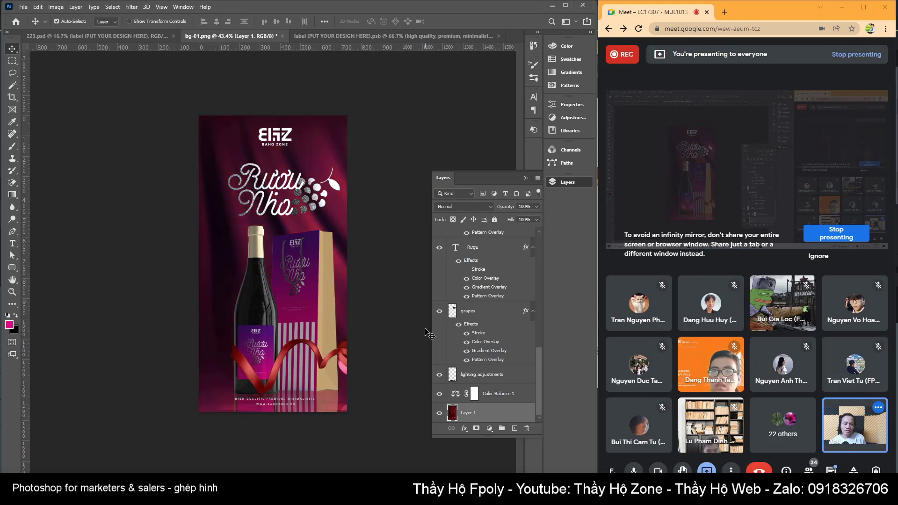